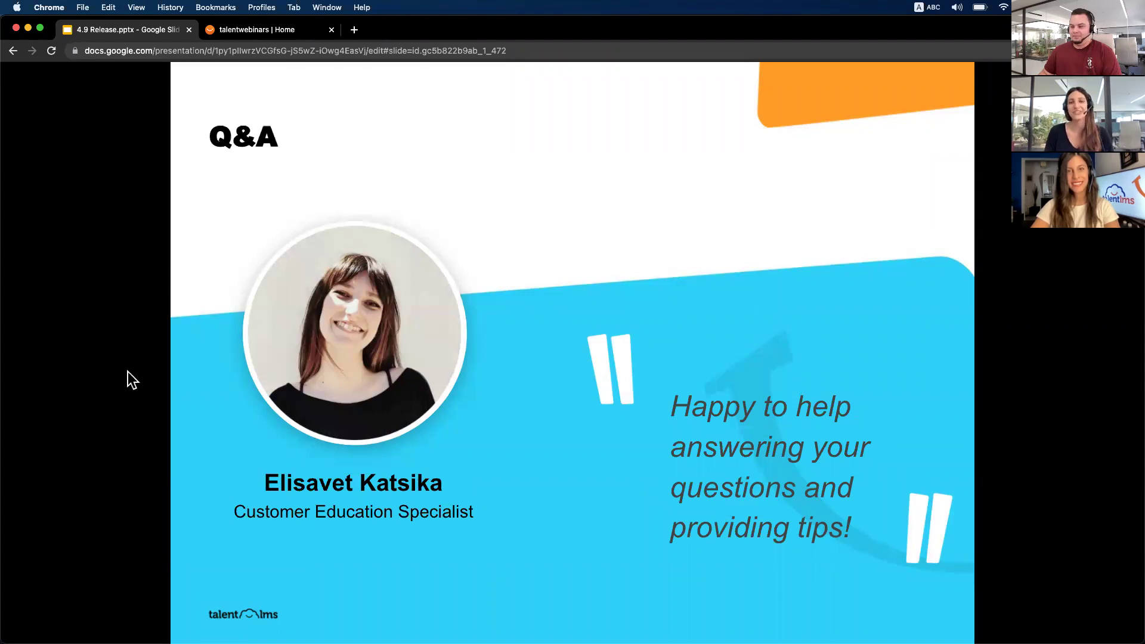
# Step: Advance the presentation through the opening slides to "Let's jump into the platform!"
pyautogui.press('Right')
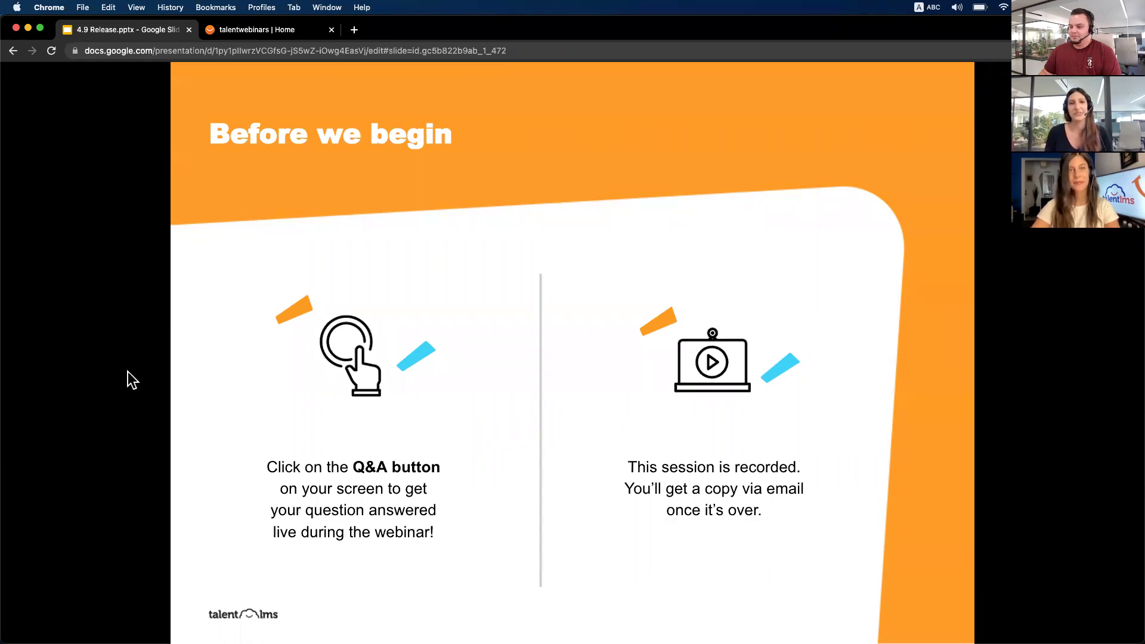
pyautogui.press('Right')
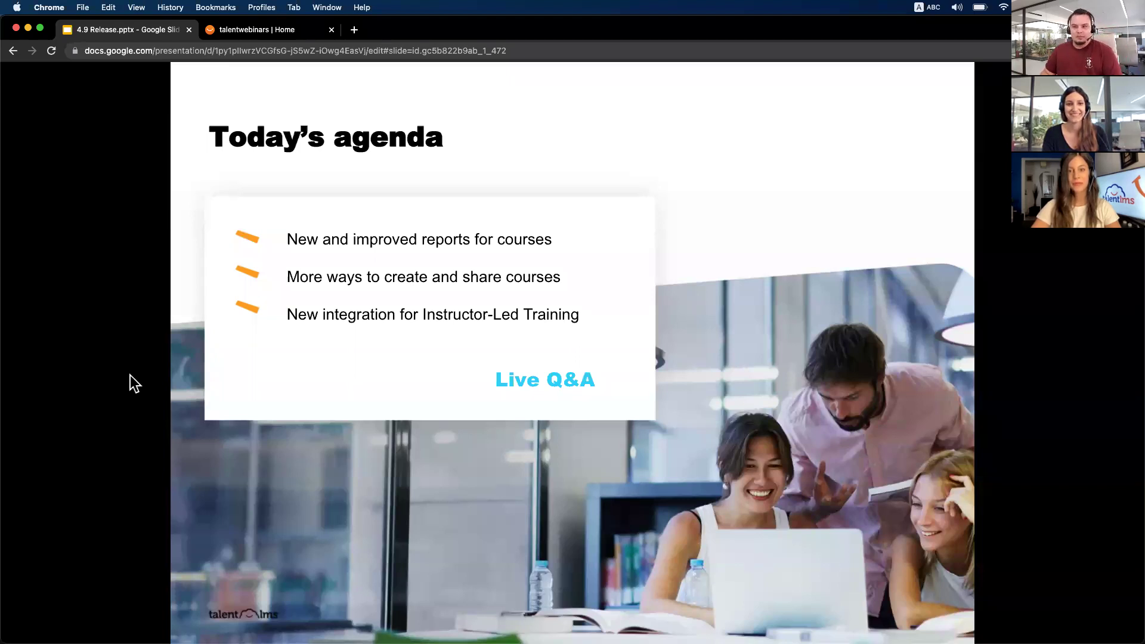
pyautogui.press('Right')
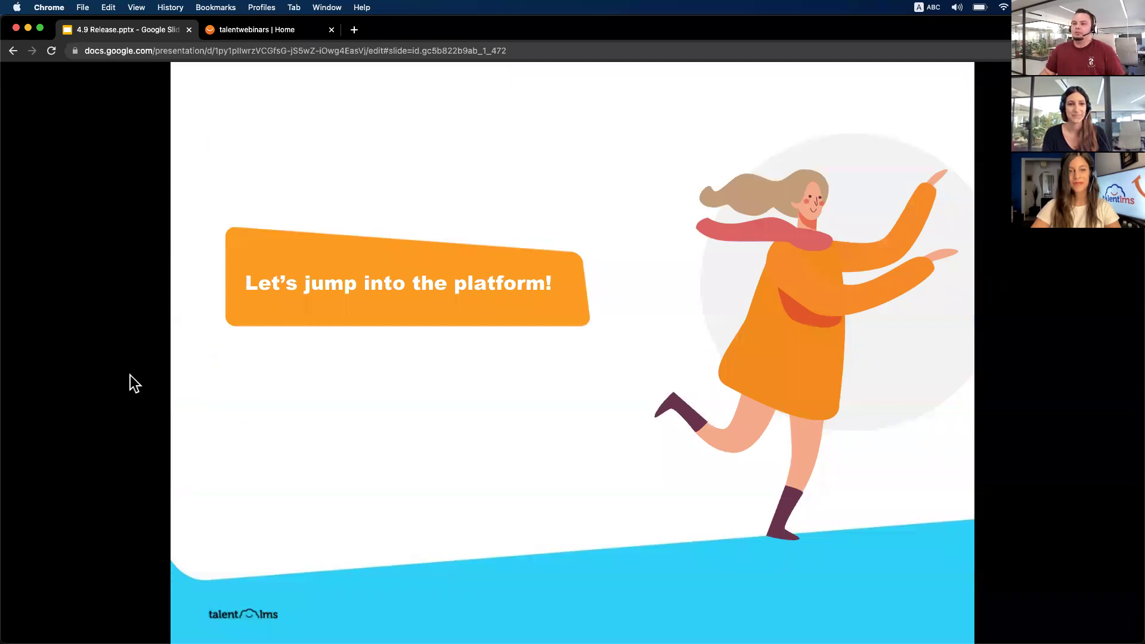
# Step: Switch to the TalentLMS site, choose Direct signup in the account's user settings, and review the user verification options
pyautogui.click(293, 34)
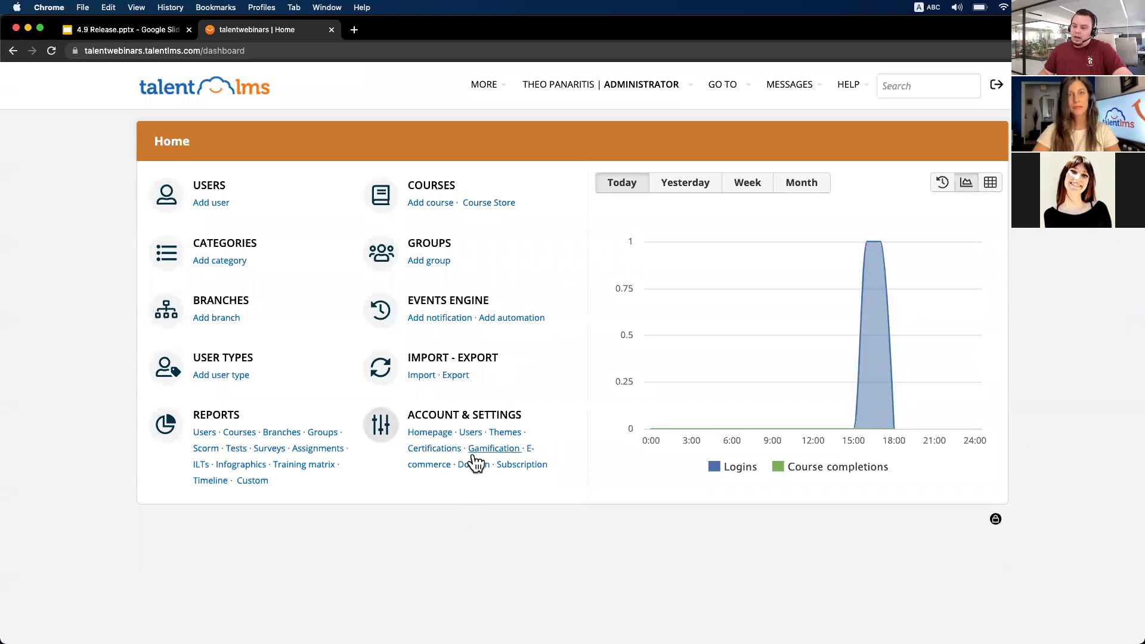
pyautogui.click(476, 435)
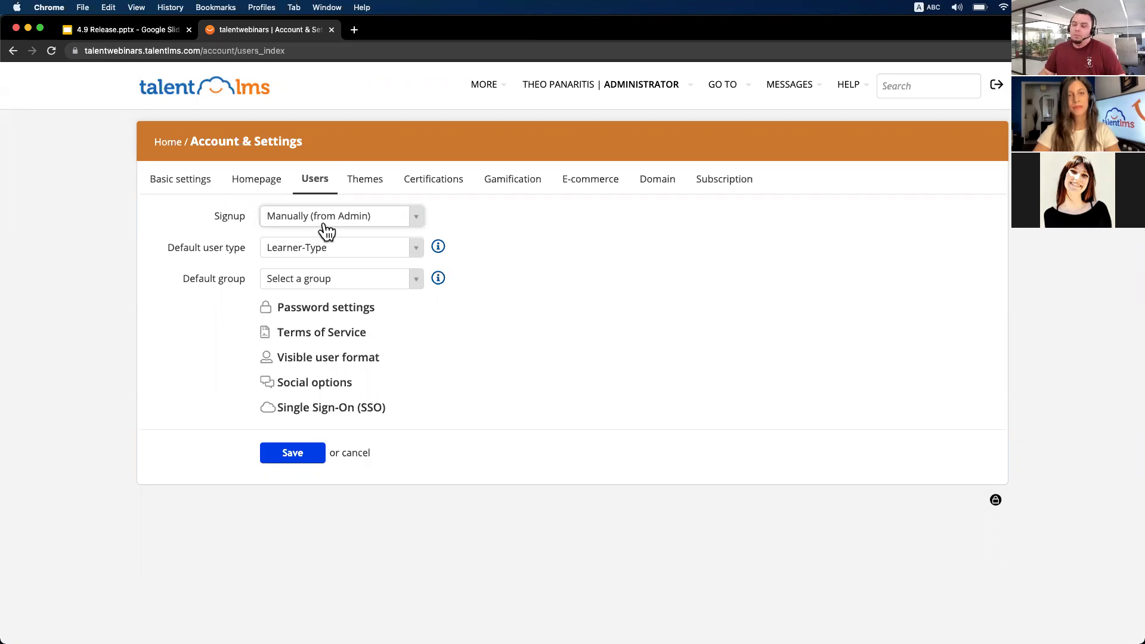
pyautogui.click(365, 214)
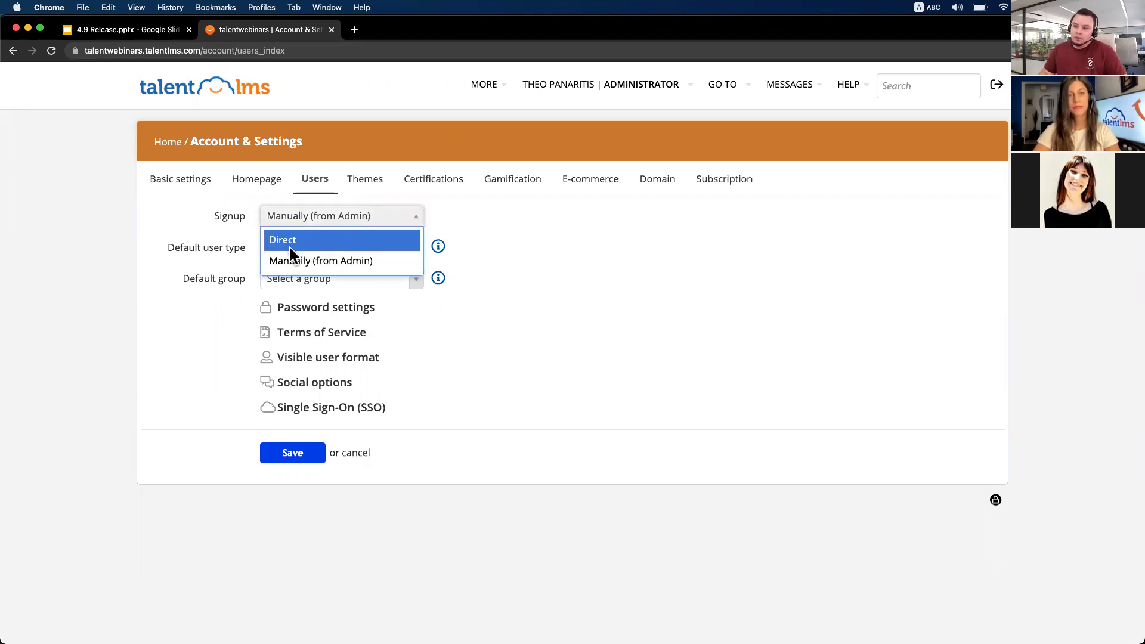
pyautogui.click(328, 241)
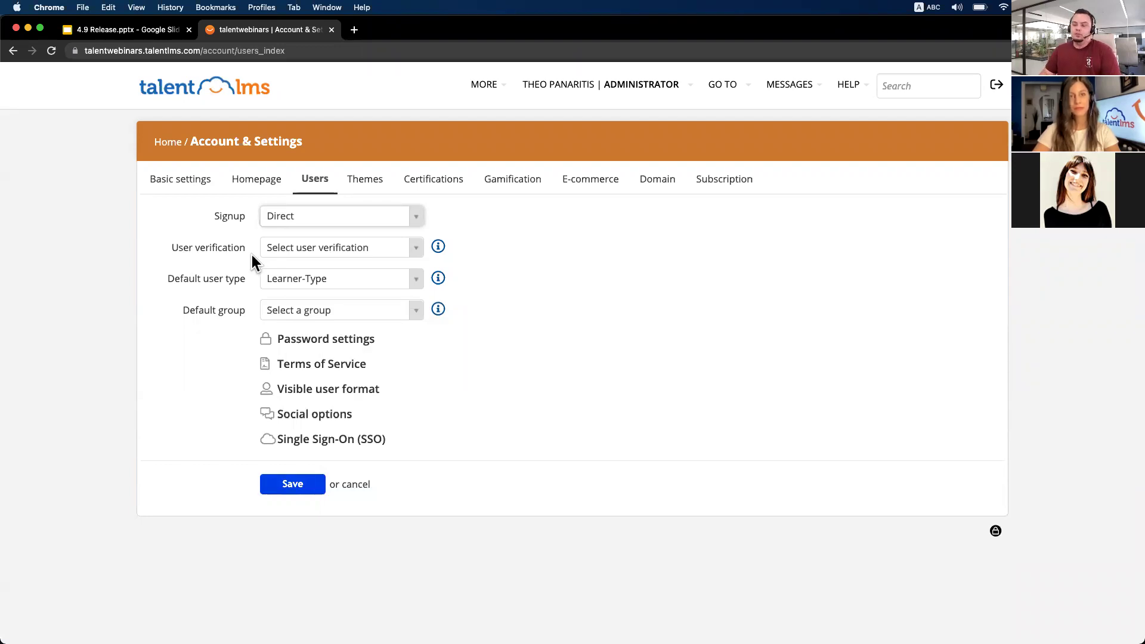
pyautogui.click(360, 247)
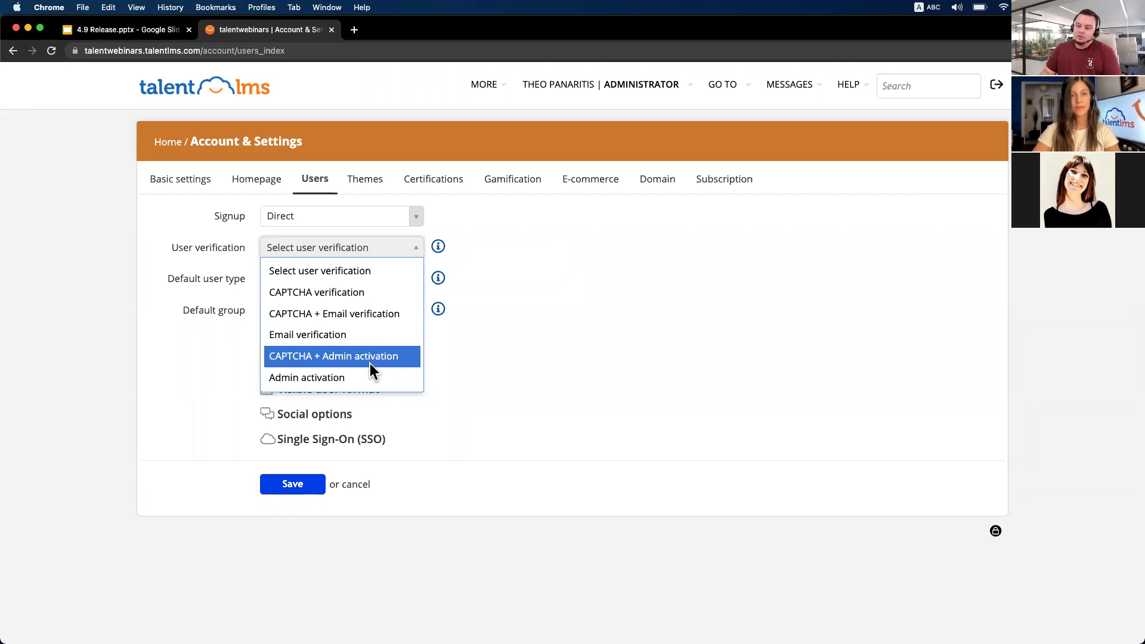
pyautogui.click(166, 359)
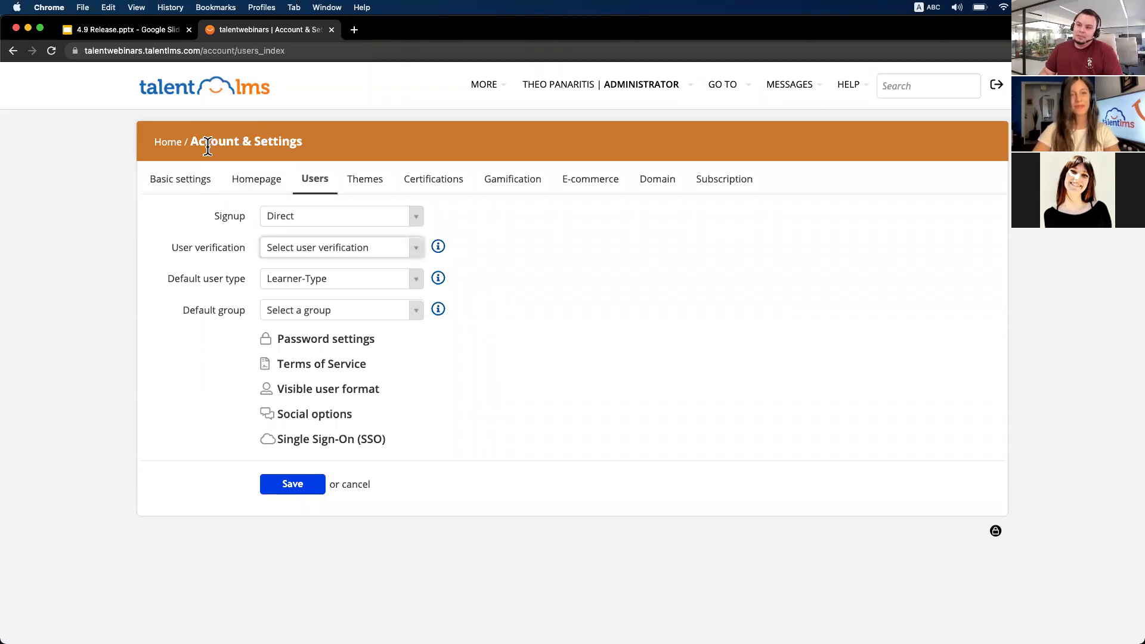
# Step: Sort the SCORM reports by completions and open the answer analysis for "Using the Right Language"
pyautogui.click(170, 144)
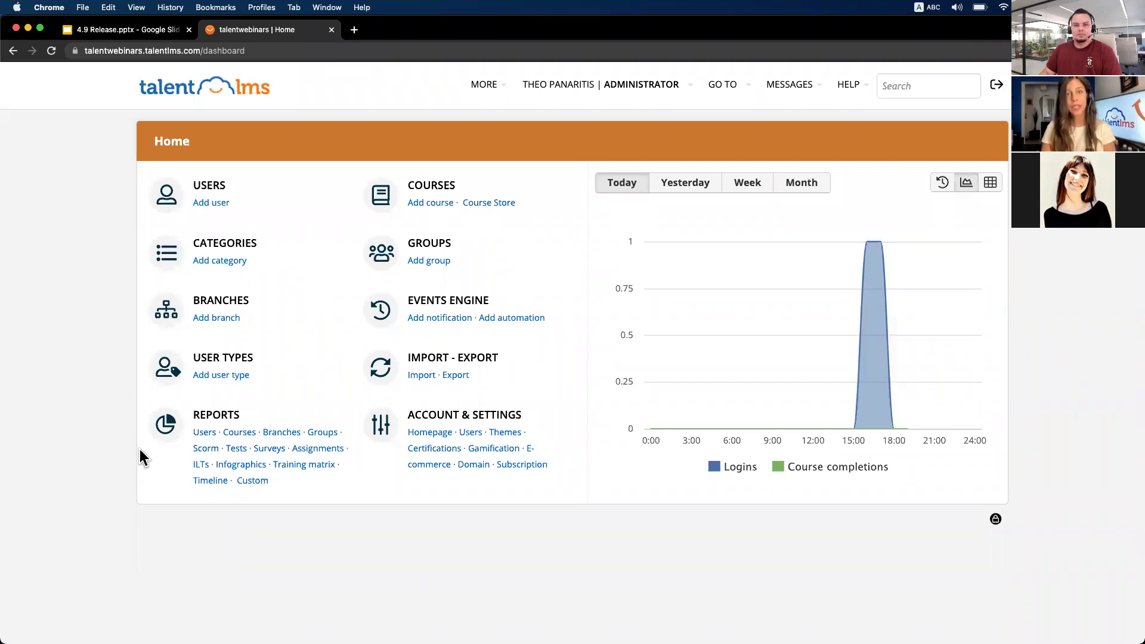
pyautogui.click(204, 452)
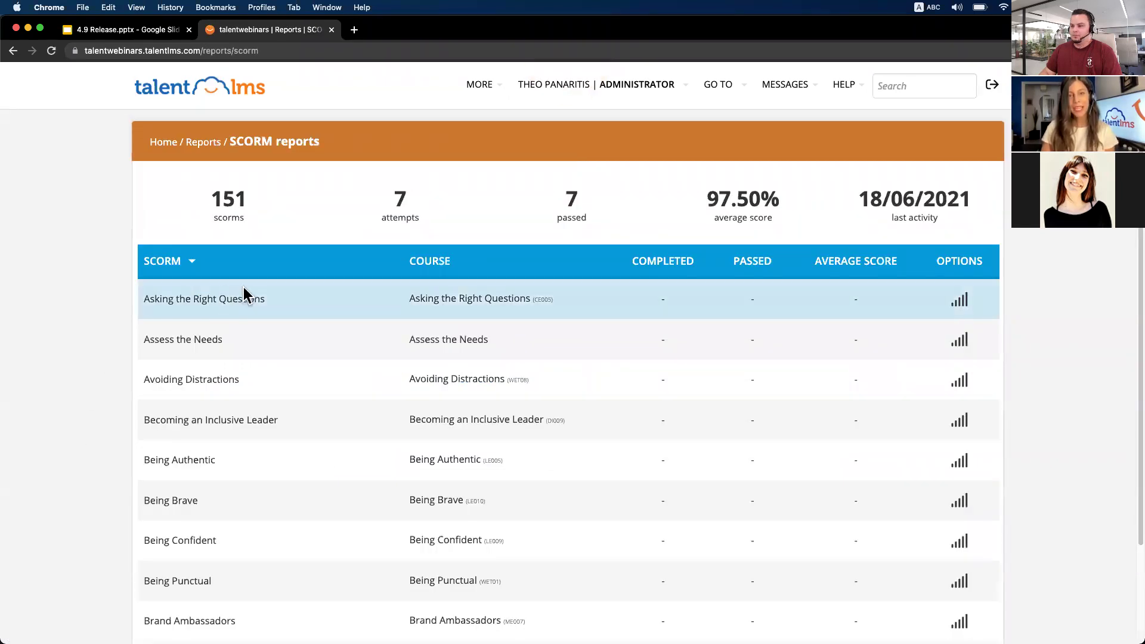
pyautogui.click(663, 263)
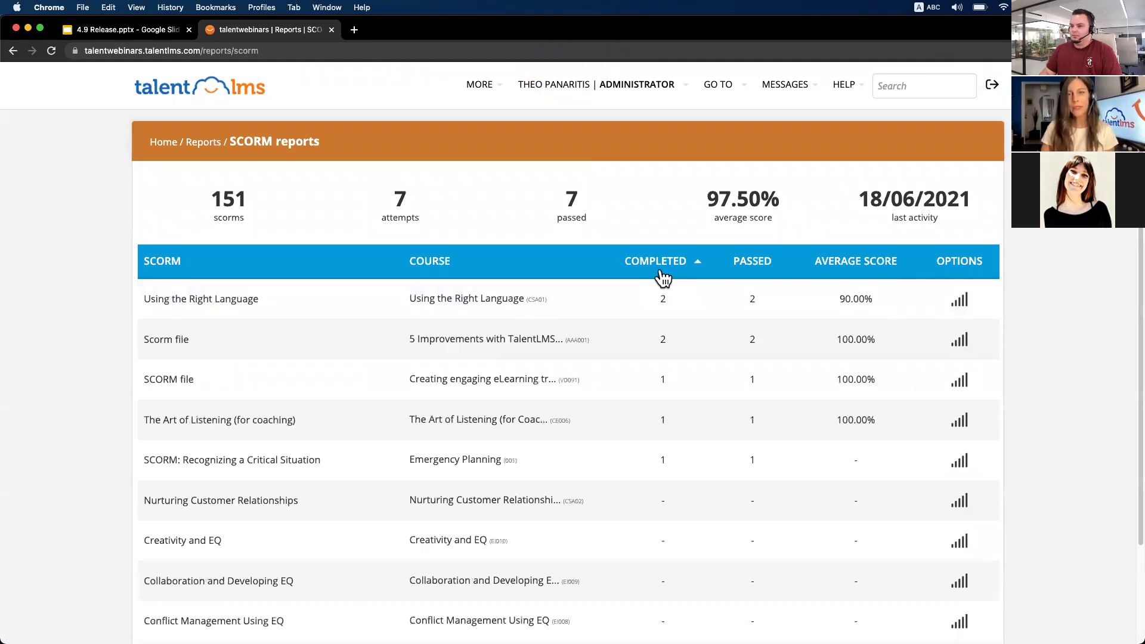
pyautogui.click(960, 303)
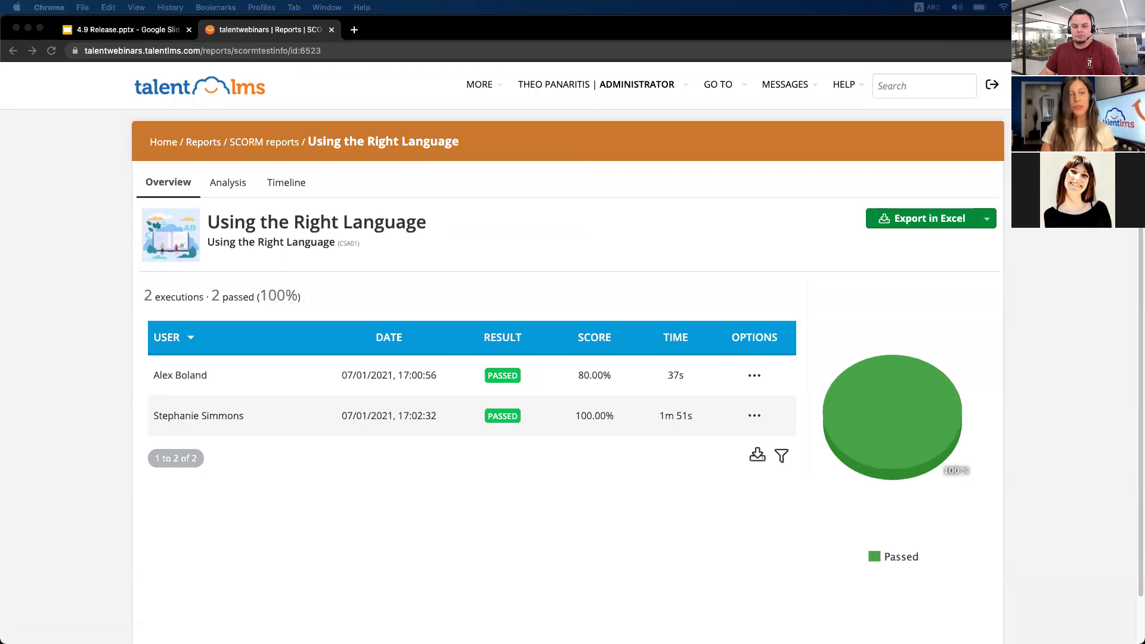
pyautogui.click(227, 183)
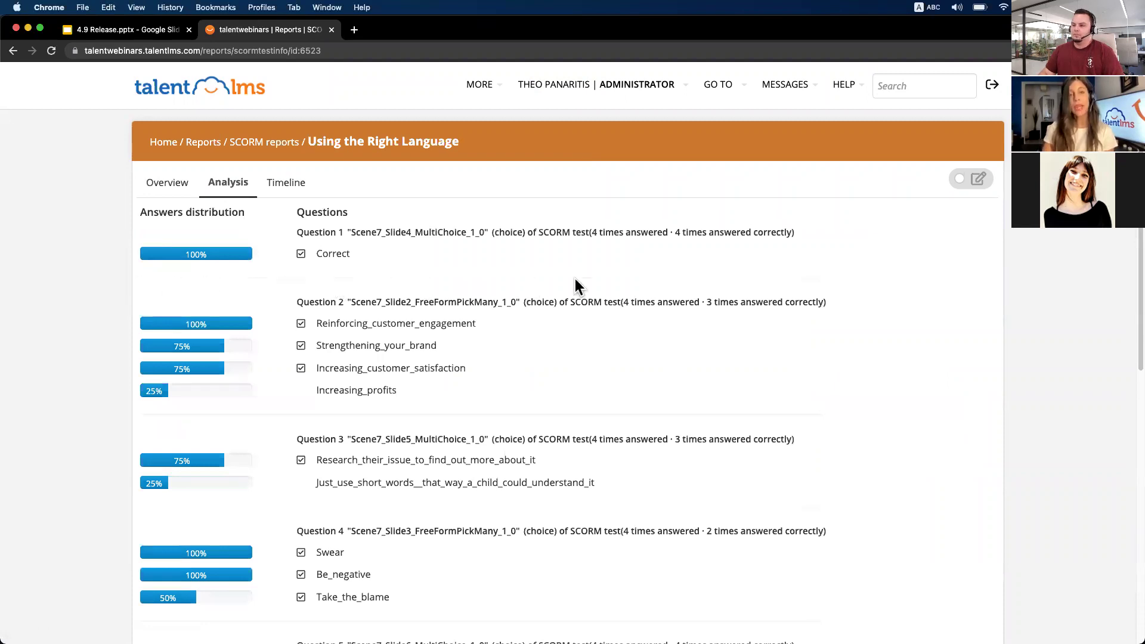
# Step: Enable editing and rename question 1 as "Which one of these communications is an example of using the right language in customer service?"
pyautogui.click(981, 186)
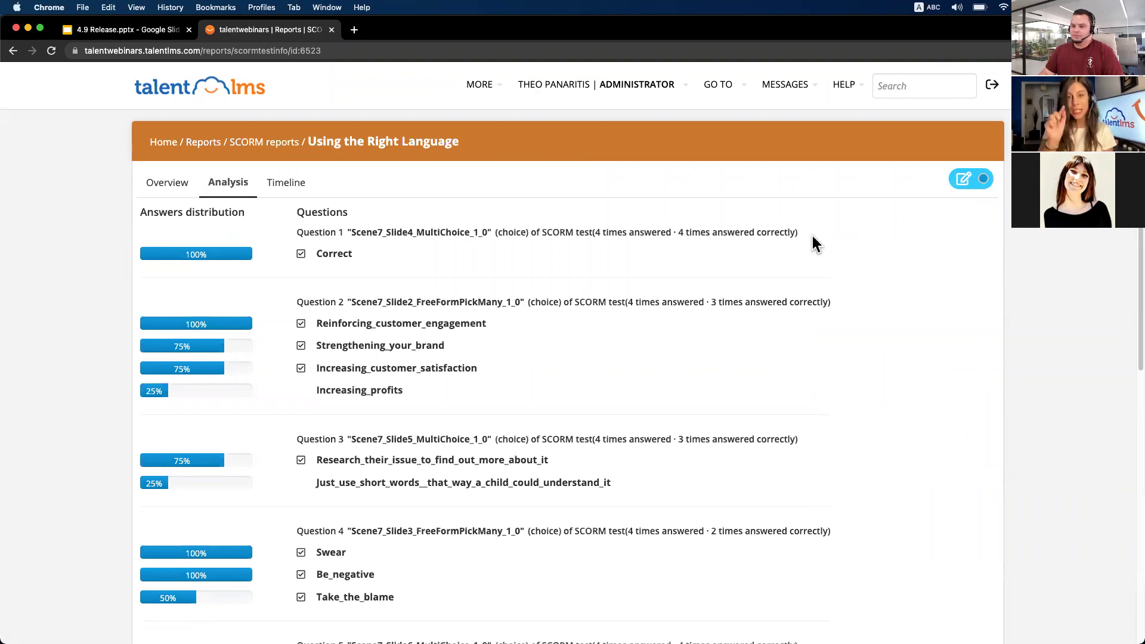
pyautogui.moveTo(480, 234)
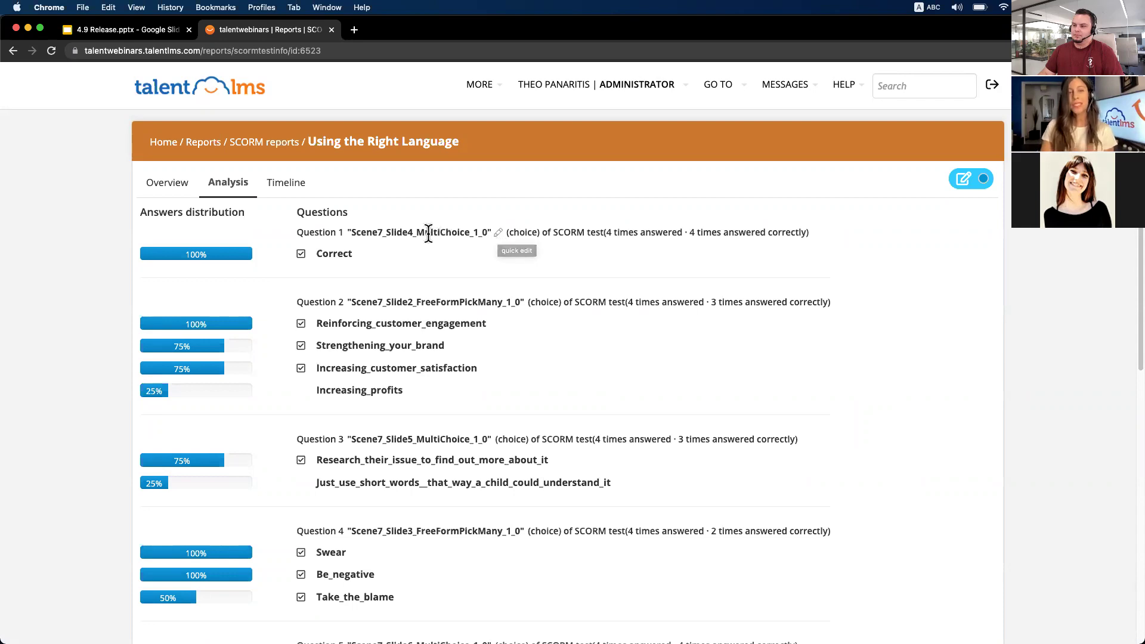
pyautogui.click(499, 233)
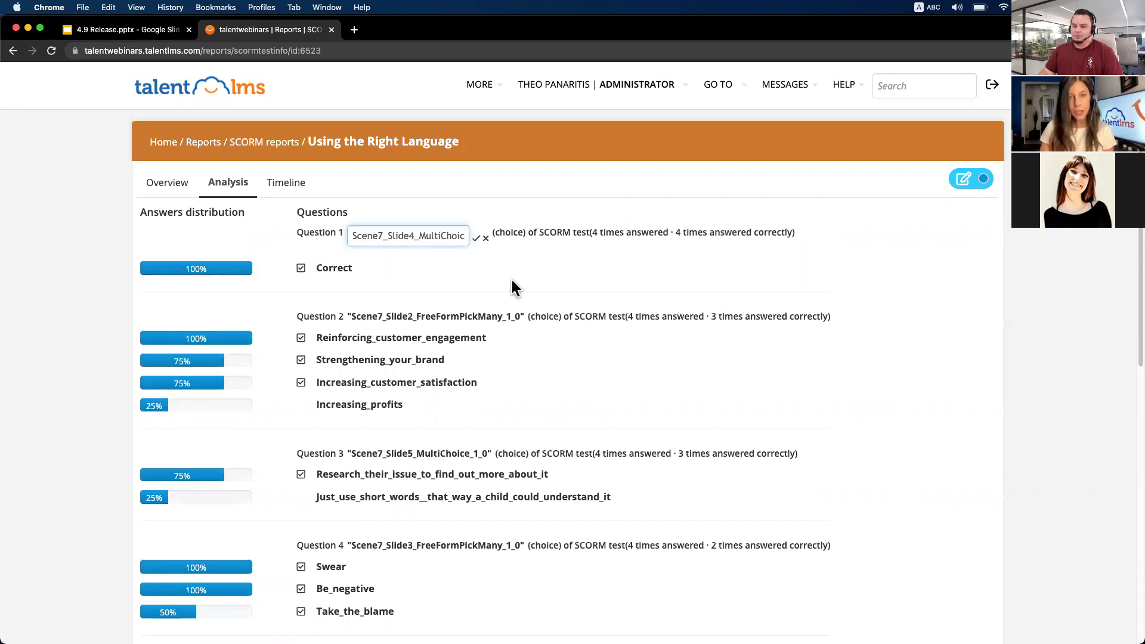
pyautogui.press('super+a')
pyautogui.press('BackSpace')
pyautogui.press('super+v')
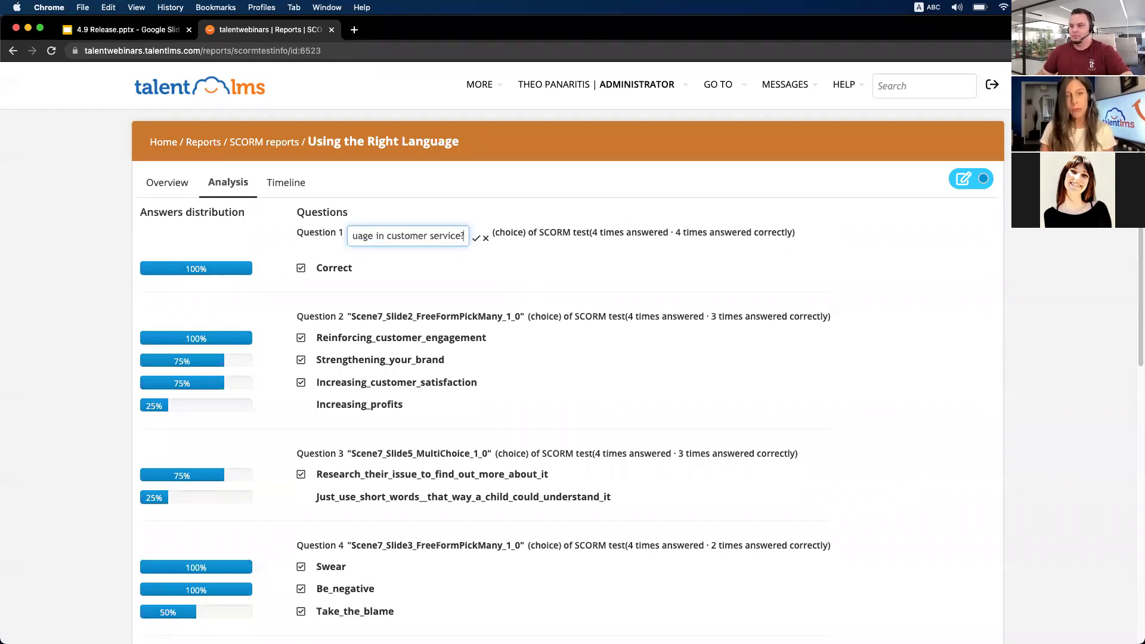
pyautogui.click(475, 239)
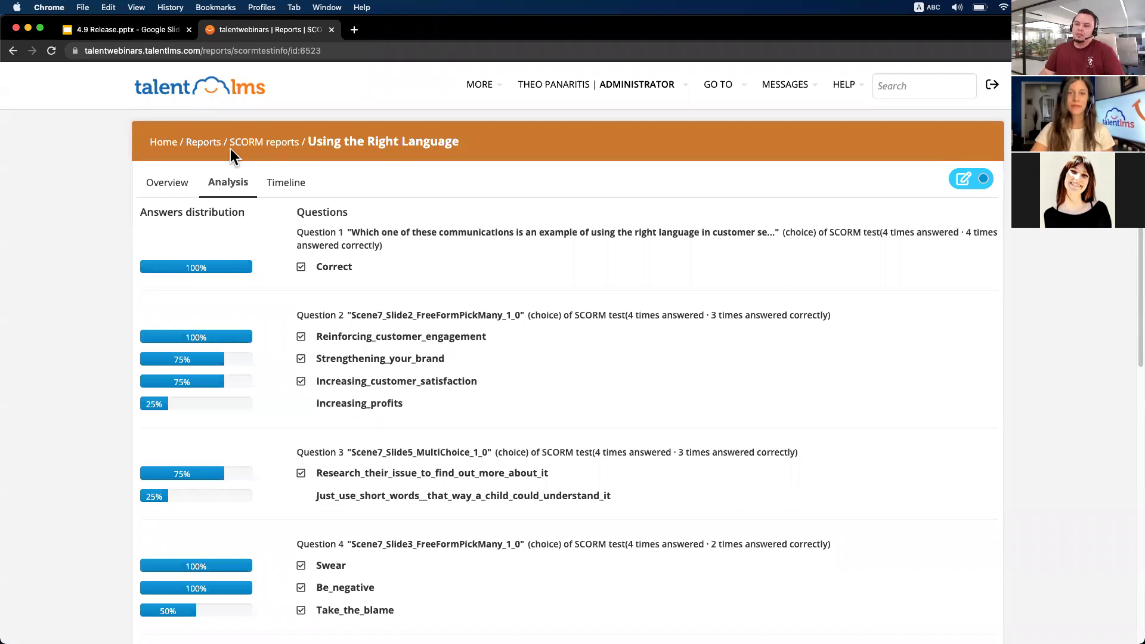
# Step: Open the course report for Behavior Based Safety and show the progress of its users
pyautogui.click(212, 143)
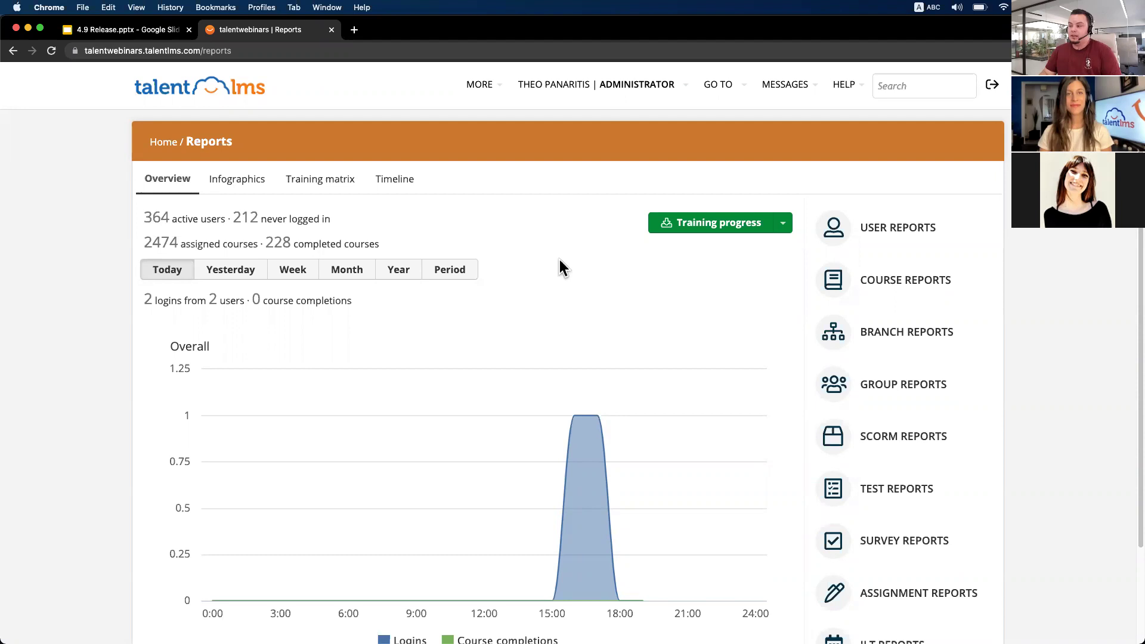
pyautogui.click(904, 292)
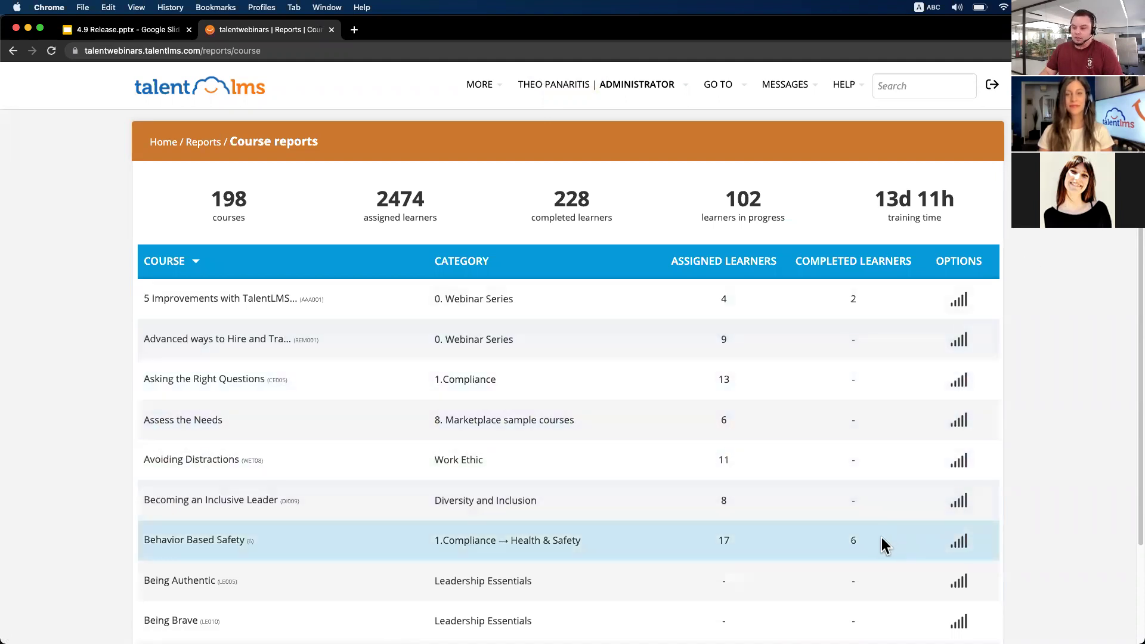
pyautogui.click(959, 544)
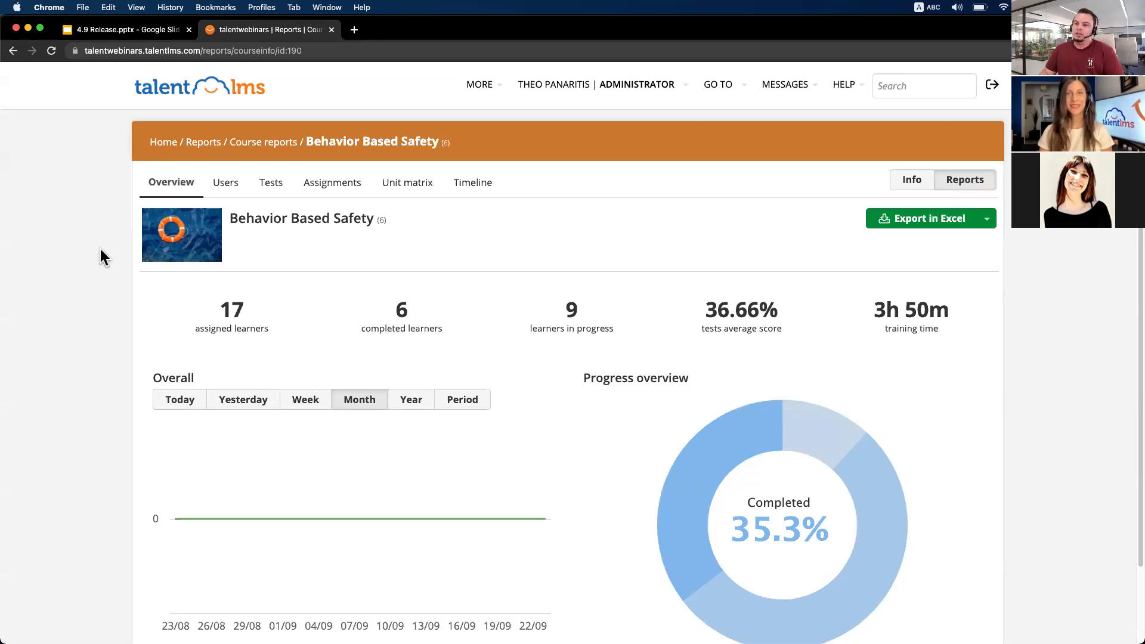
pyautogui.click(228, 186)
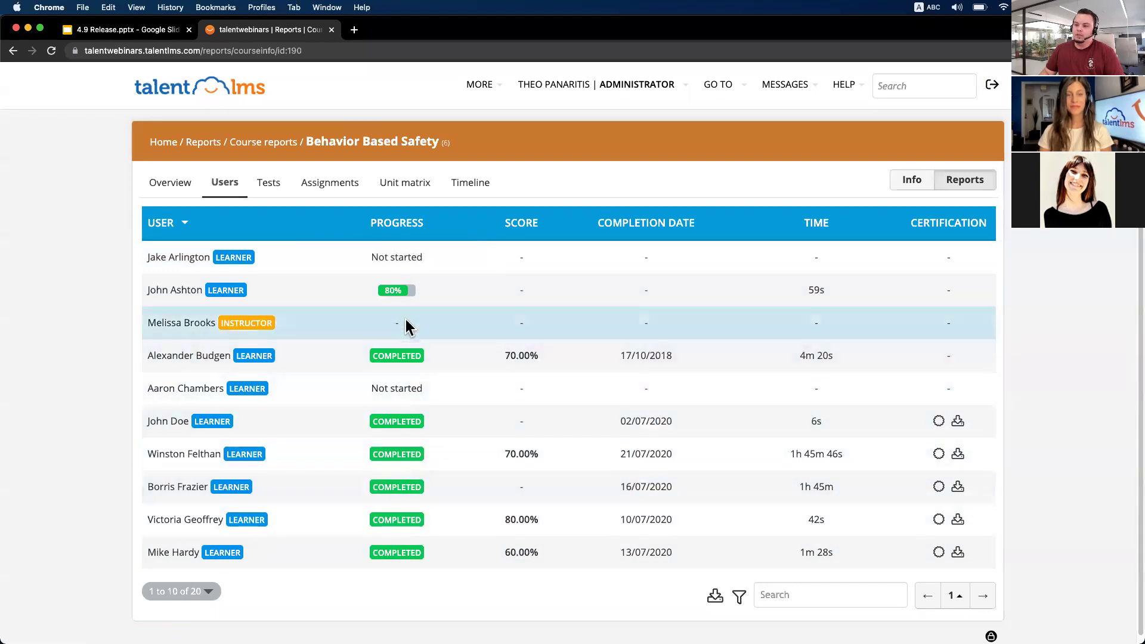
# Step: Inspect the unit progress of the learner at 80%, checking the completion details of the Culture and Beyond this units
pyautogui.moveTo(400, 293)
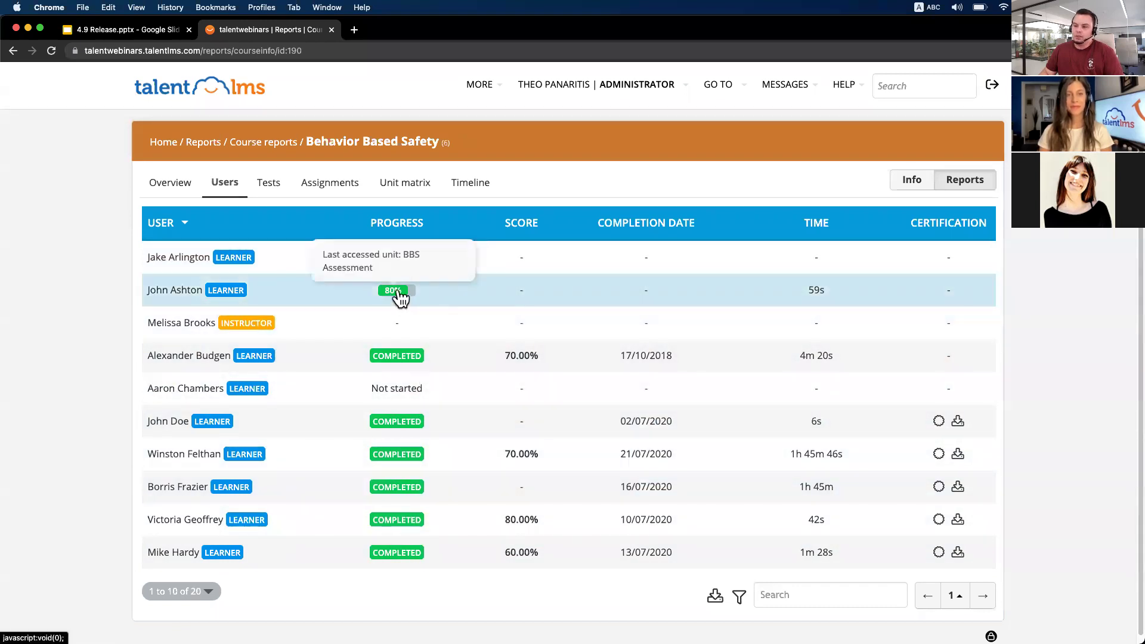
pyautogui.click(398, 292)
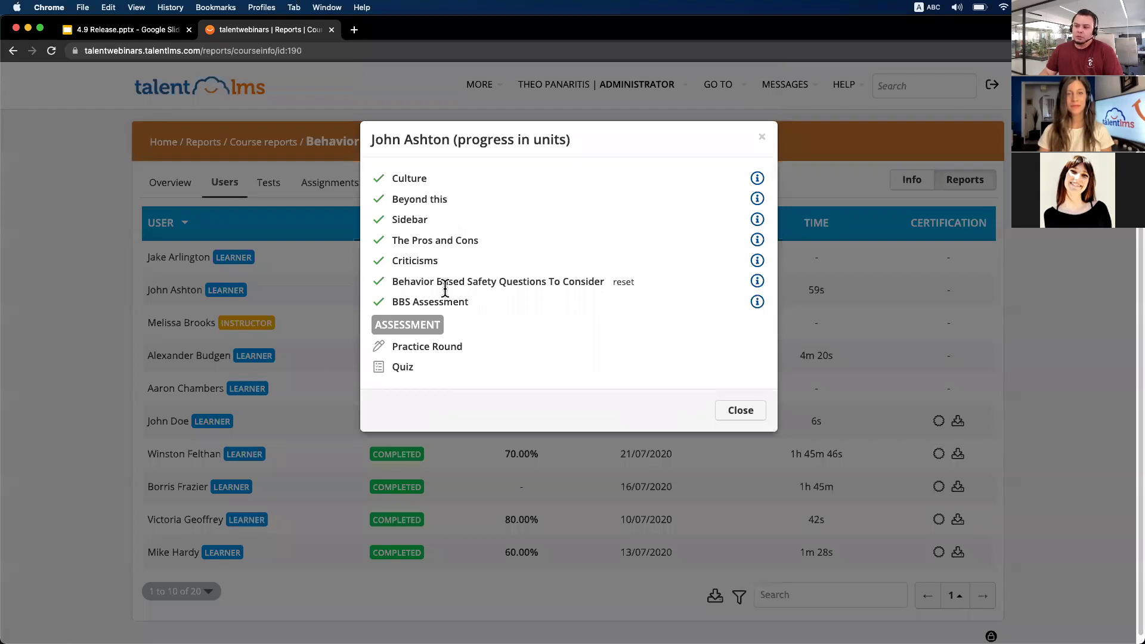
pyautogui.moveTo(755, 179)
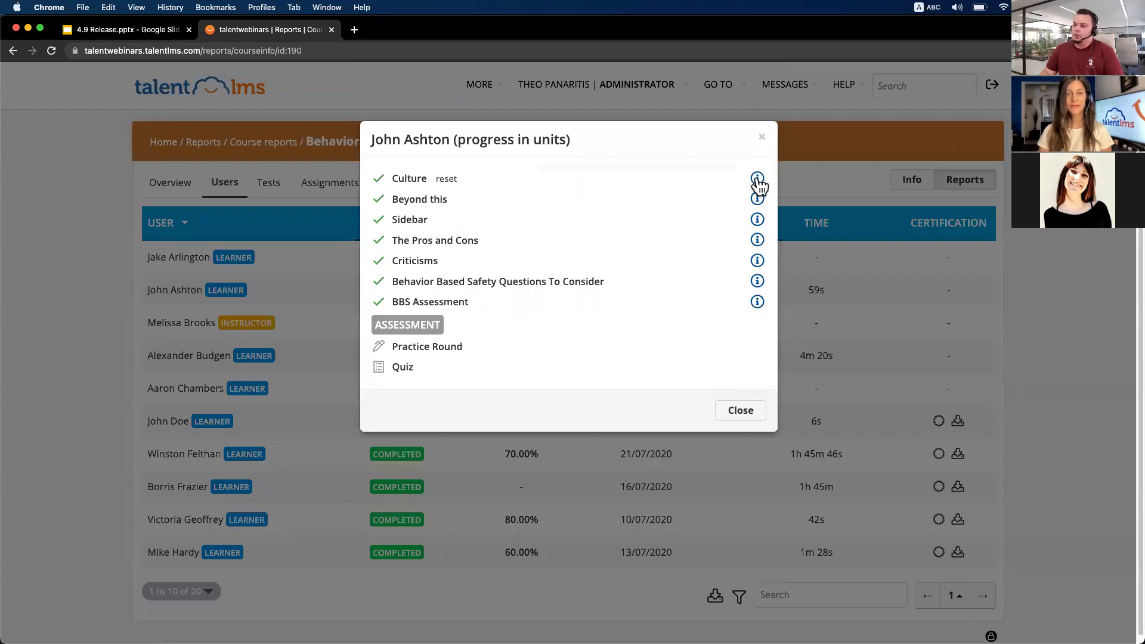
pyautogui.moveTo(757, 200)
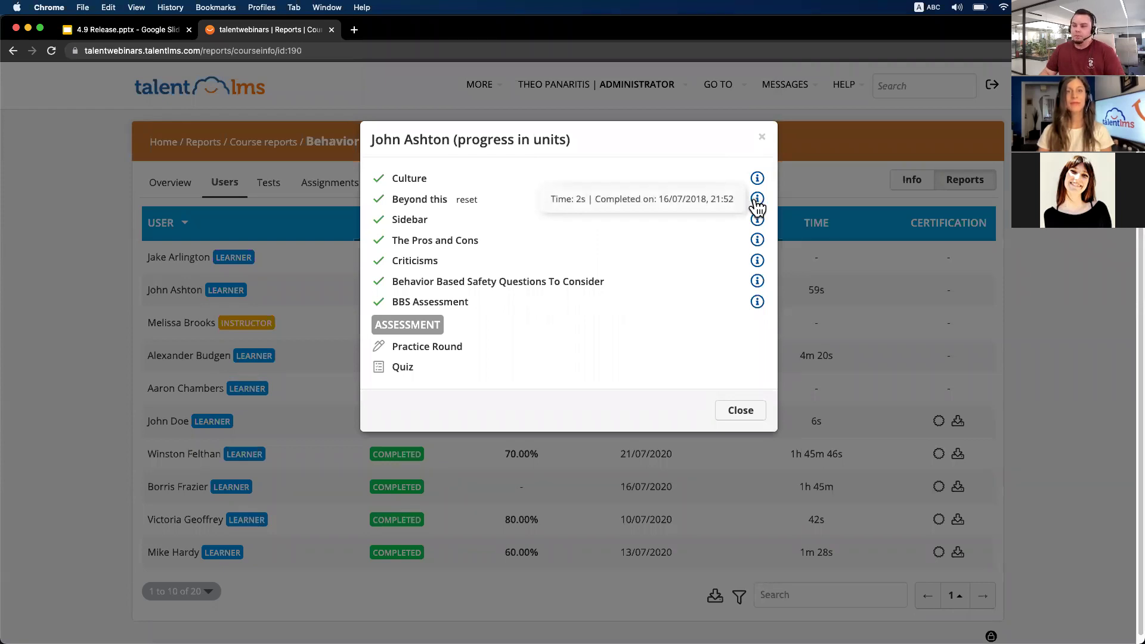
pyautogui.click(81, 228)
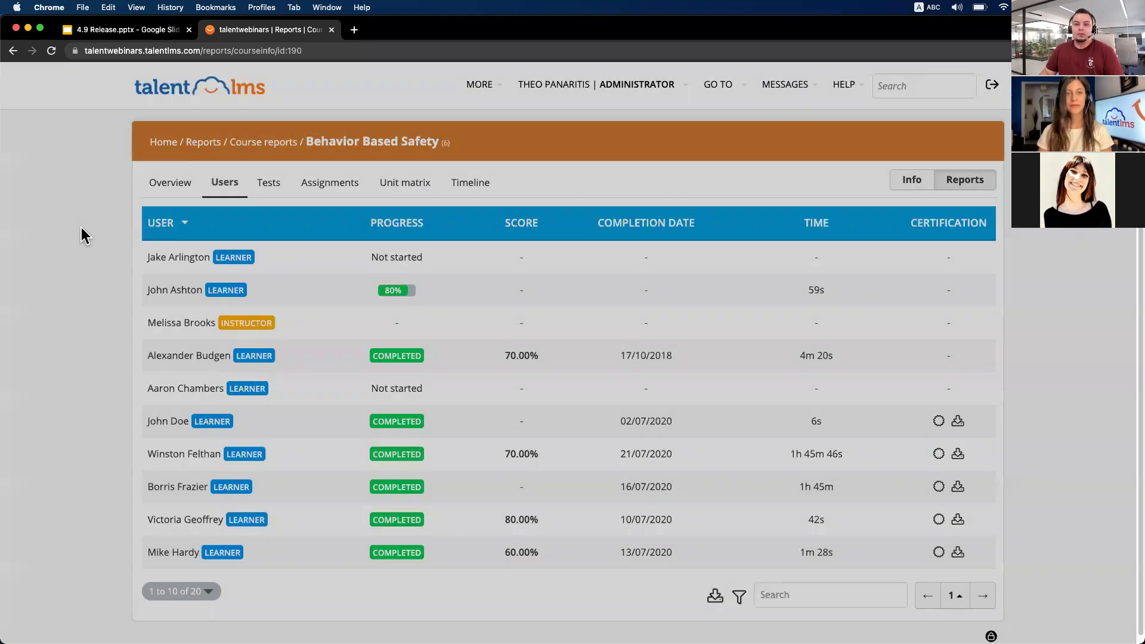
# Step: Show the course's unit matrix and examine the second learner's BBS Assessment result and other learners' unit statuses
pyautogui.click(417, 194)
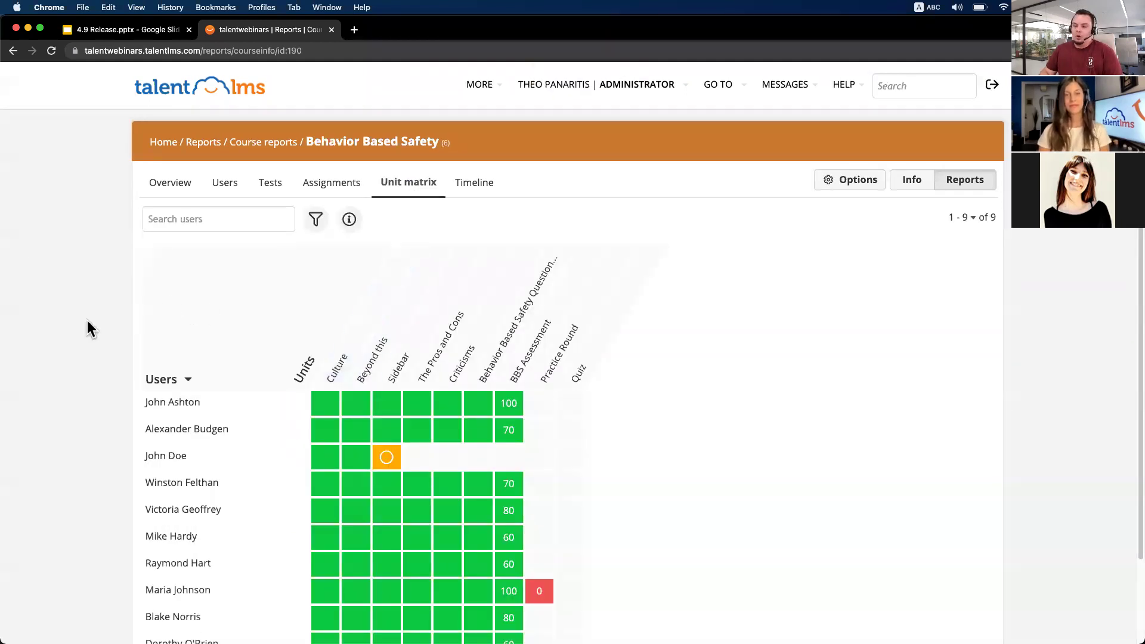
pyautogui.scroll(-1, 88, 337)
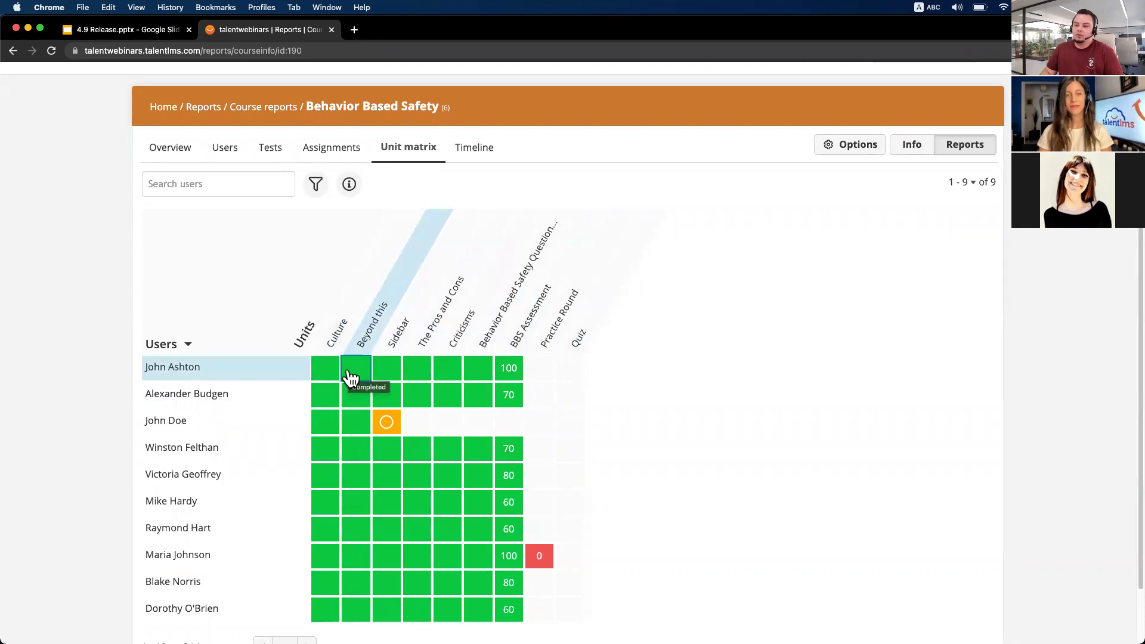
pyautogui.click(517, 408)
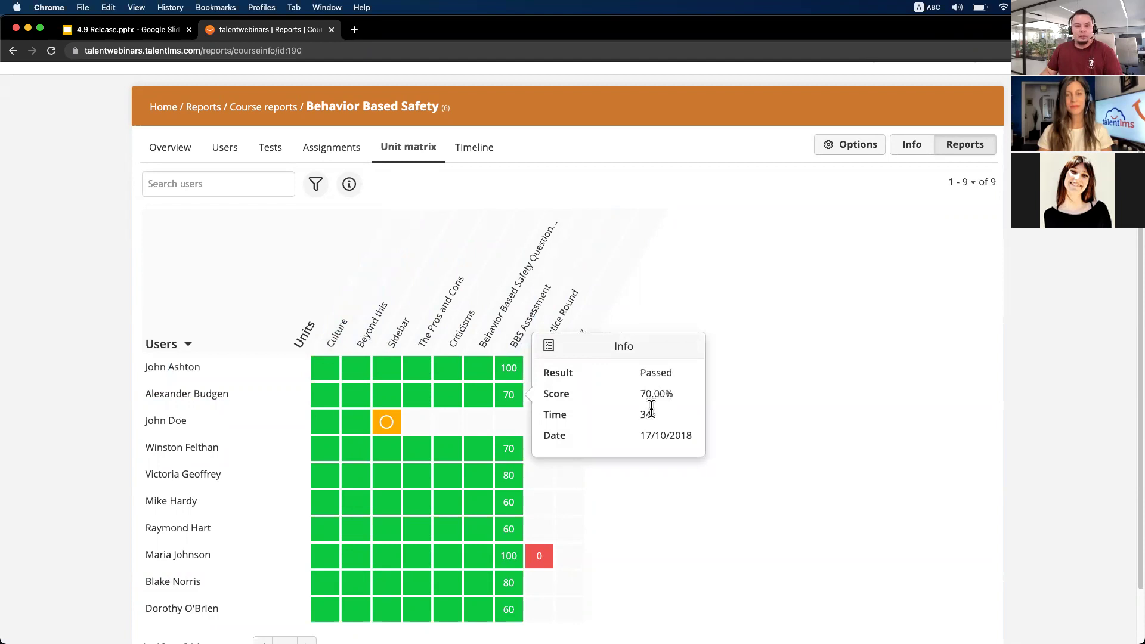
pyautogui.click(866, 486)
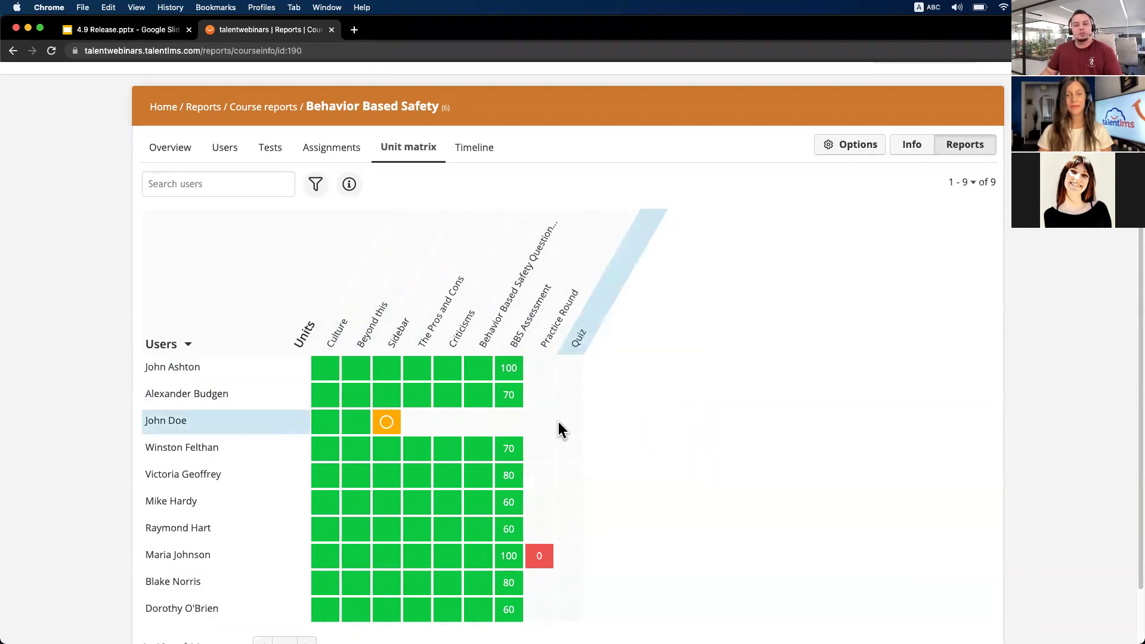
pyautogui.moveTo(559, 421)
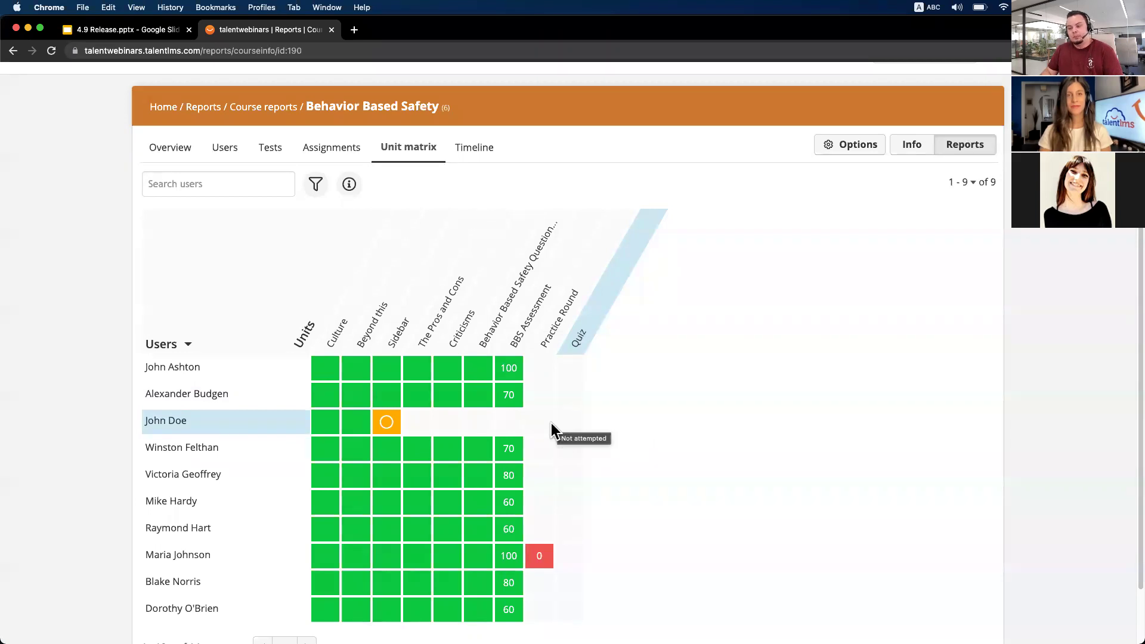
pyautogui.moveTo(394, 428)
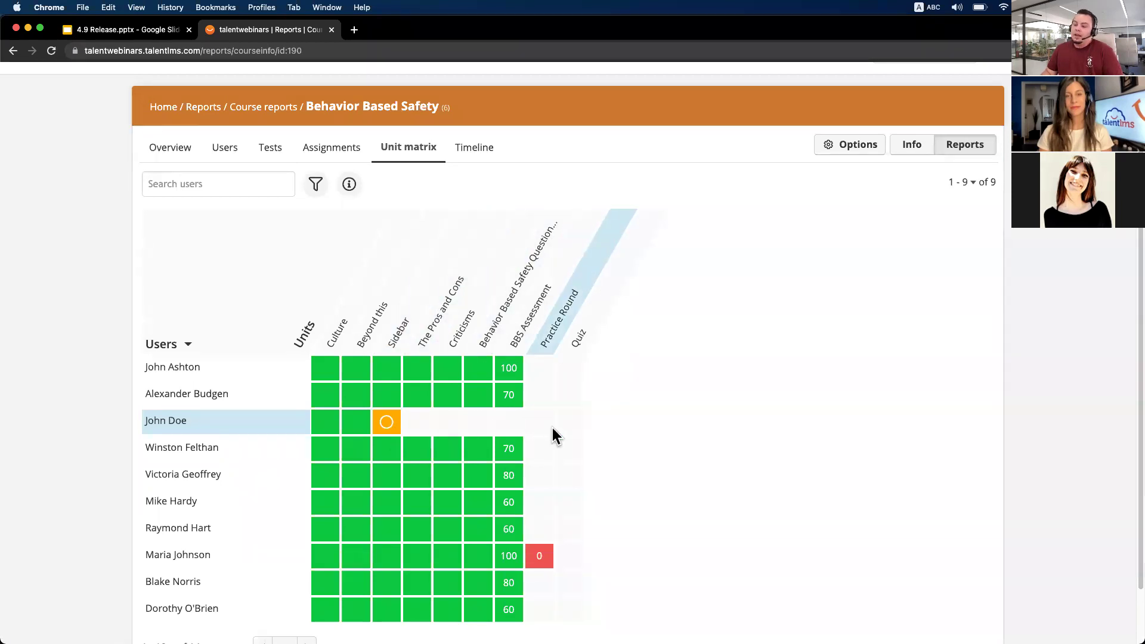
pyautogui.moveTo(548, 571)
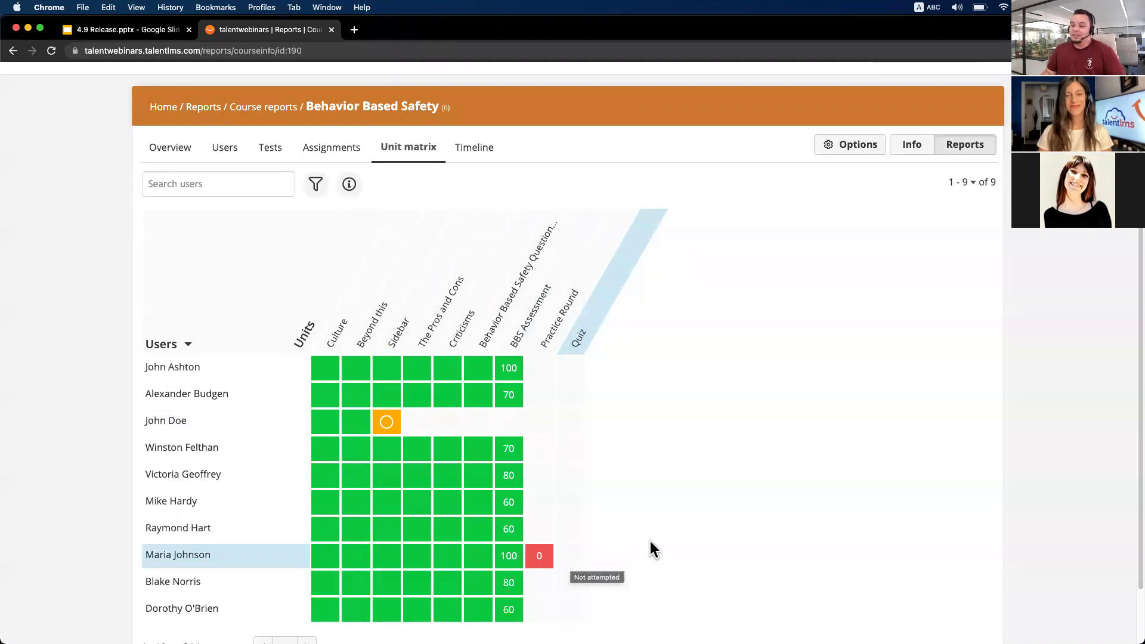
# Step: Hide the unit scores in the unit matrix and review the status, branch and group options for filtering its users
pyautogui.click(856, 153)
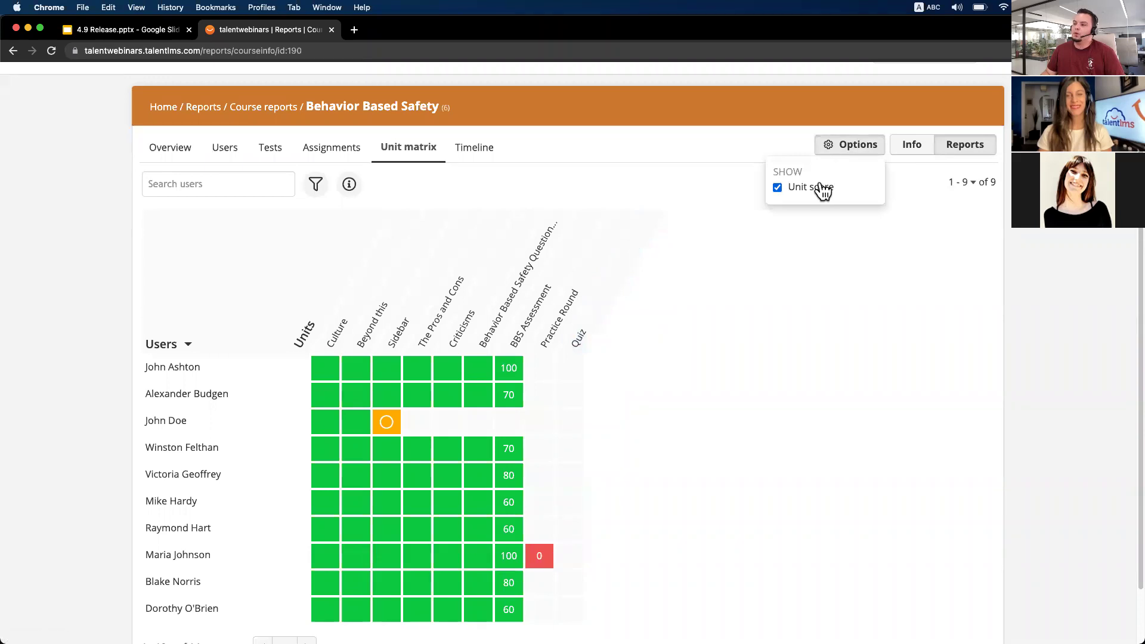
pyautogui.click(777, 188)
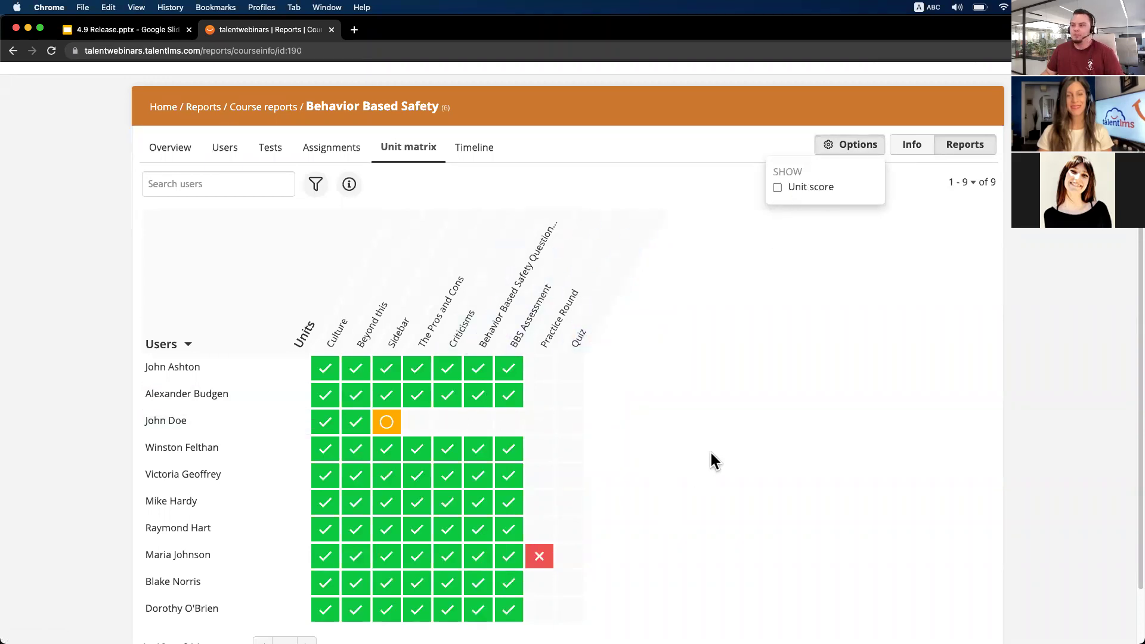
pyautogui.click(312, 188)
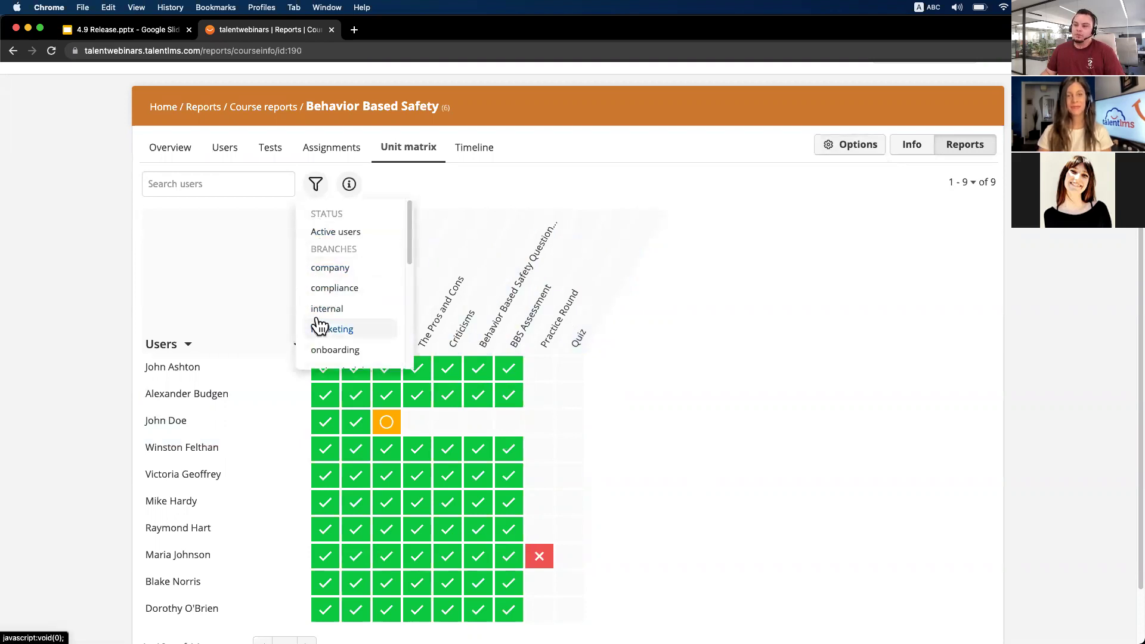
pyautogui.moveTo(410, 230); pyautogui.dragTo(400, 319)
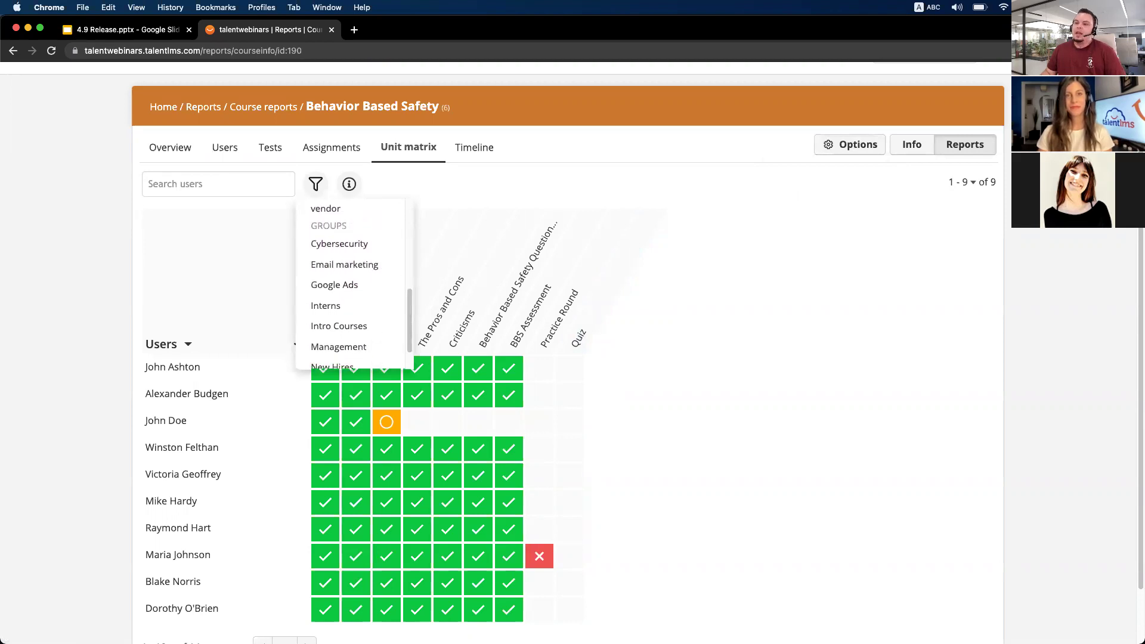
pyautogui.click(75, 173)
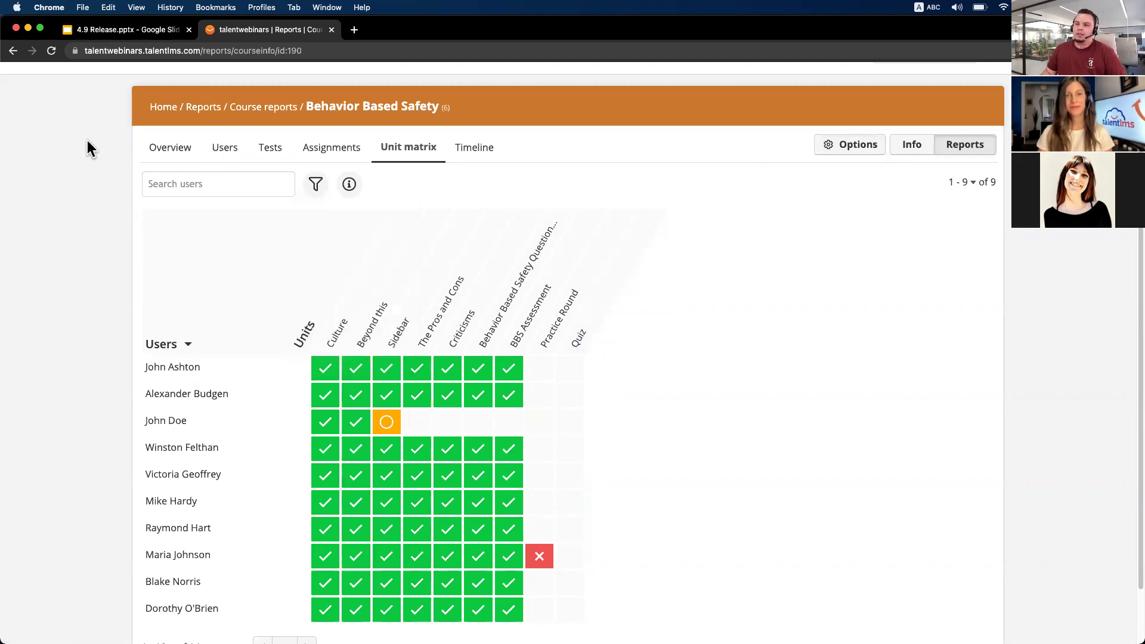
# Step: Choose Zoom Webinar as the conference type in the account's basic settings
pyautogui.click(157, 111)
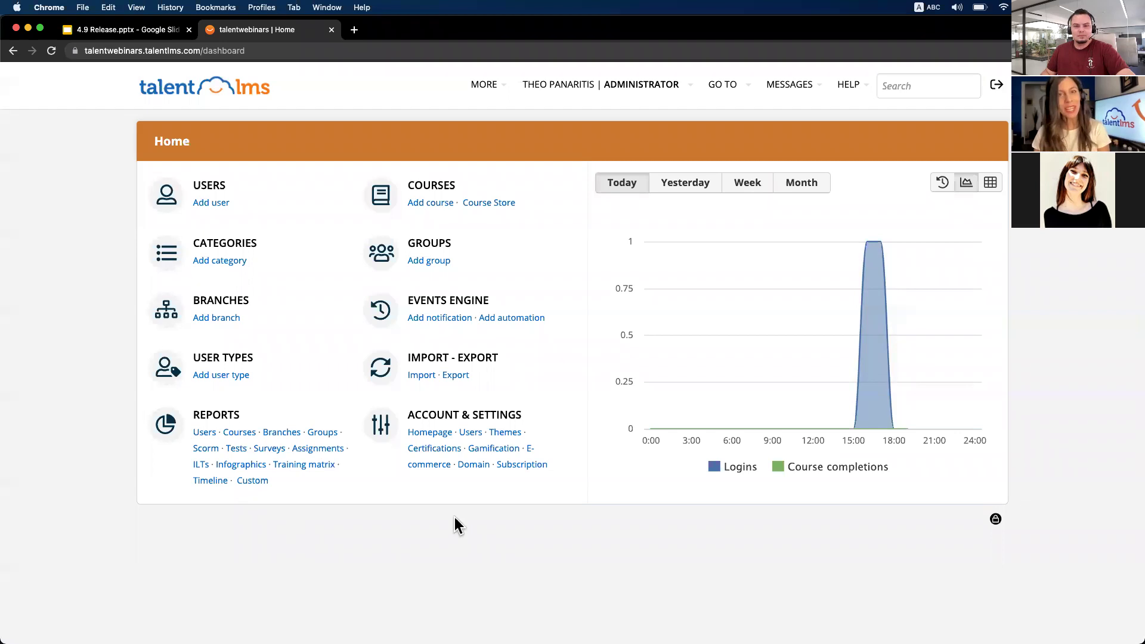
pyautogui.click(462, 418)
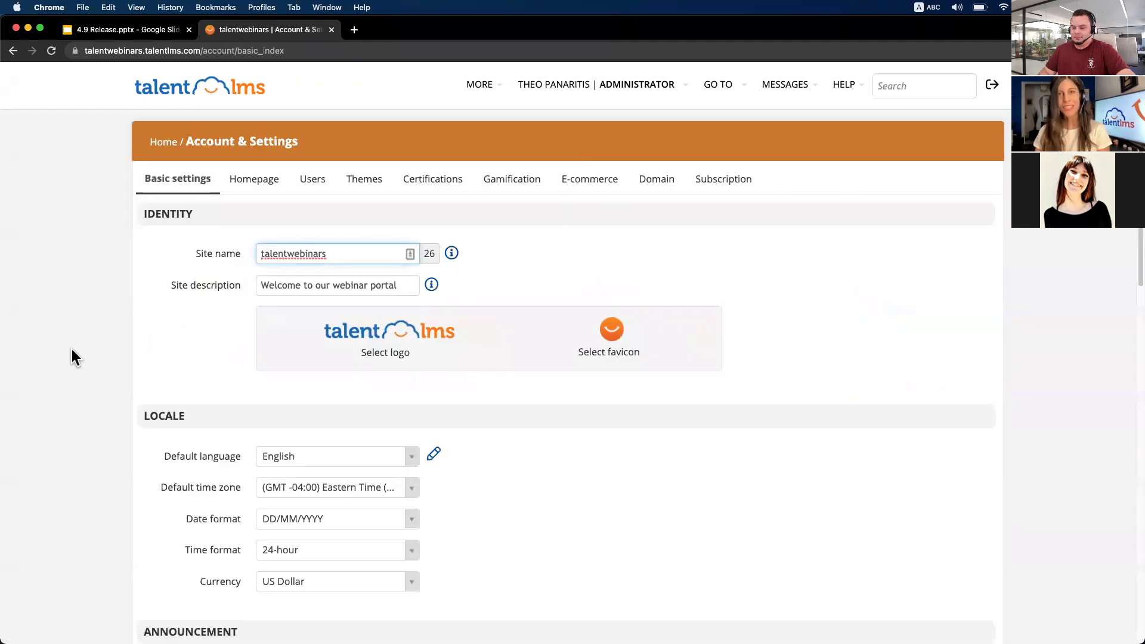
pyautogui.scroll(-15, 71, 351)
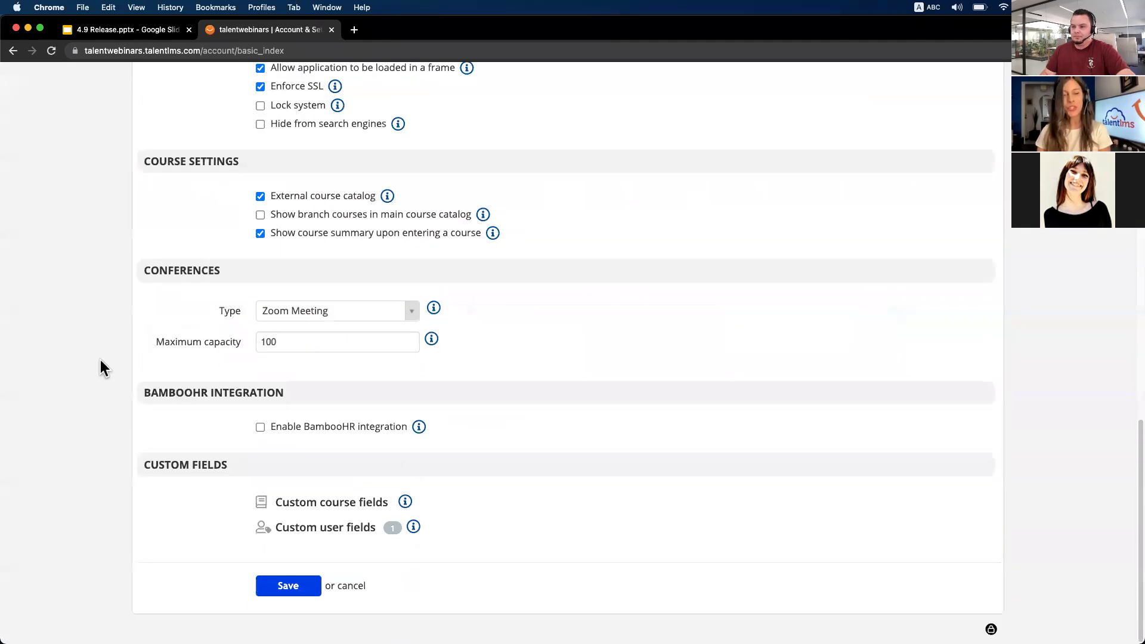
pyautogui.click(374, 313)
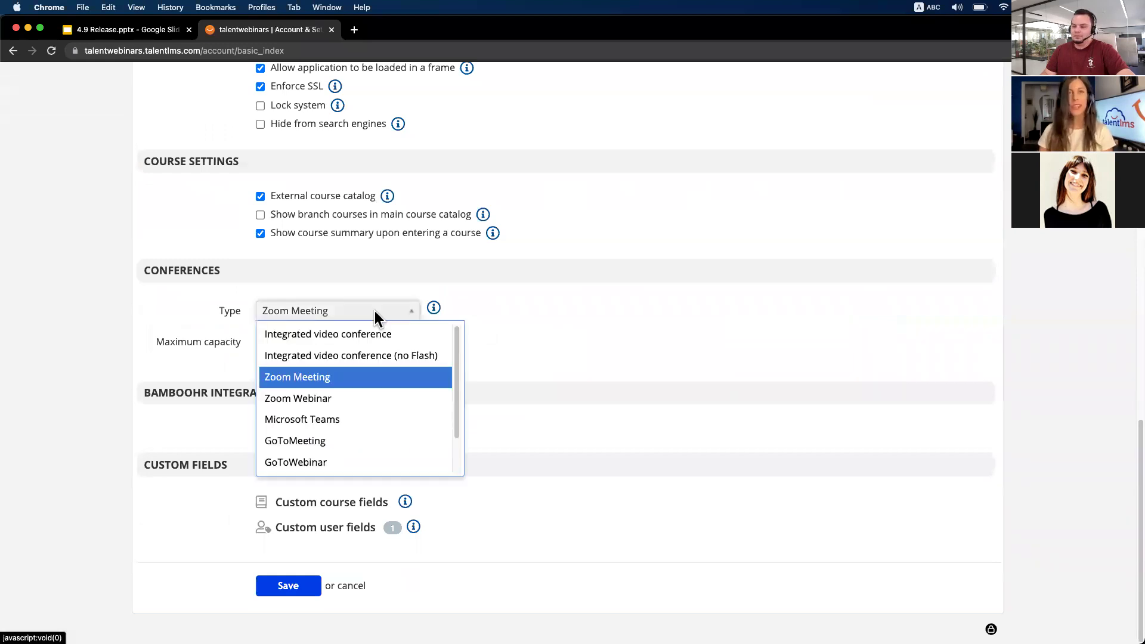
pyautogui.click(344, 399)
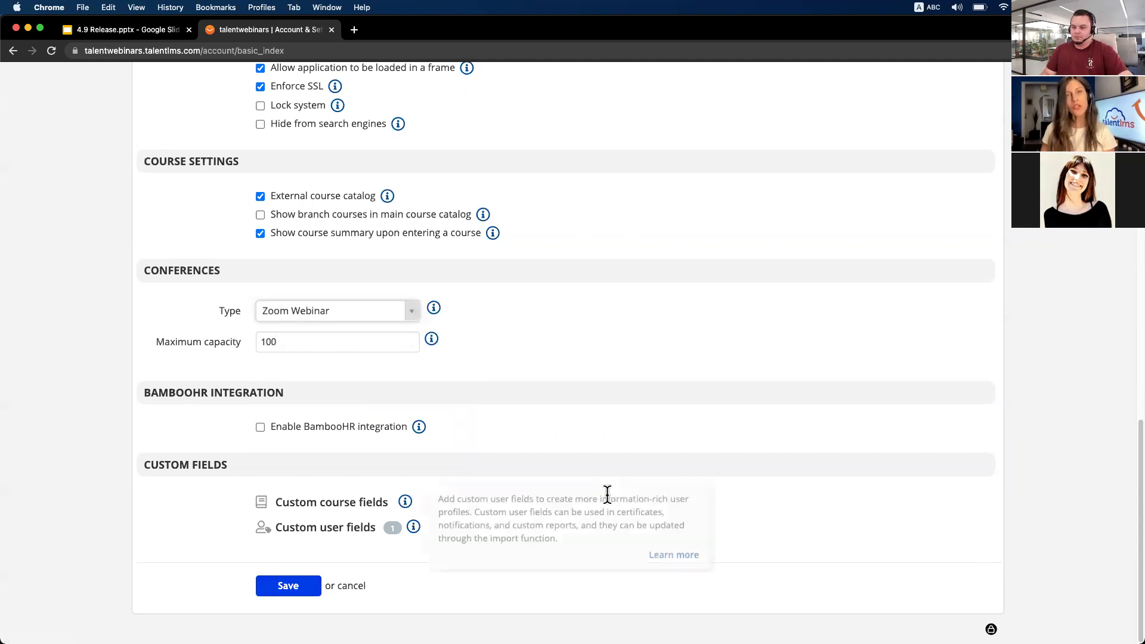
pyautogui.scroll(1, 653, 458)
pyautogui.scroll(15, 654, 456)
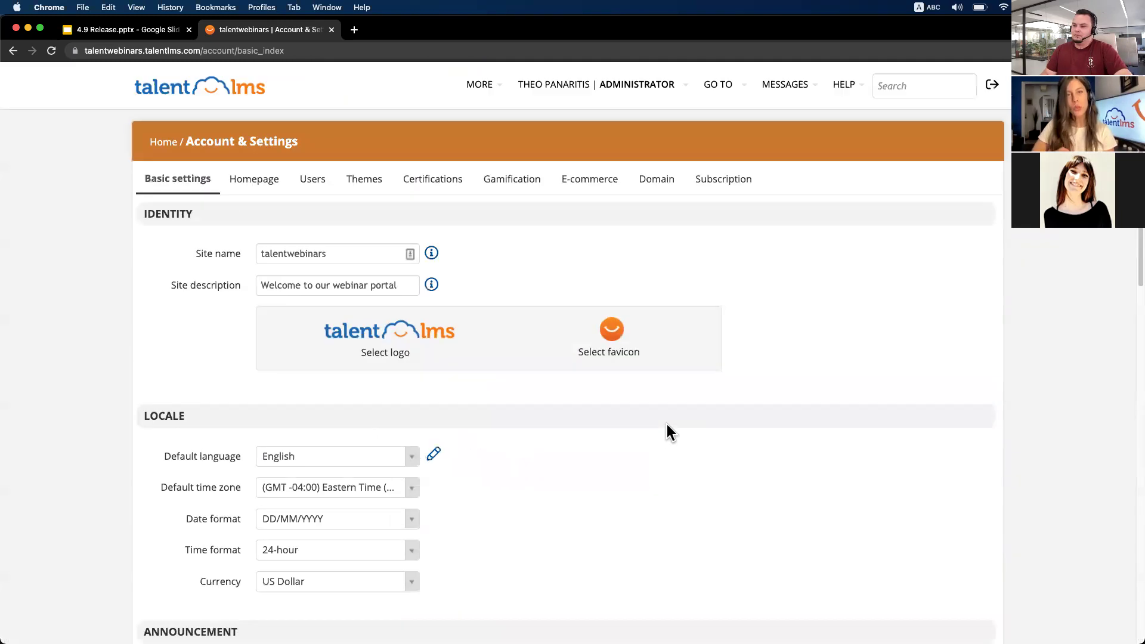
# Step: Switch to the instructor role, open the conferences list and check the additional option for adding a conference
pyautogui.click(633, 91)
pyautogui.click(634, 145)
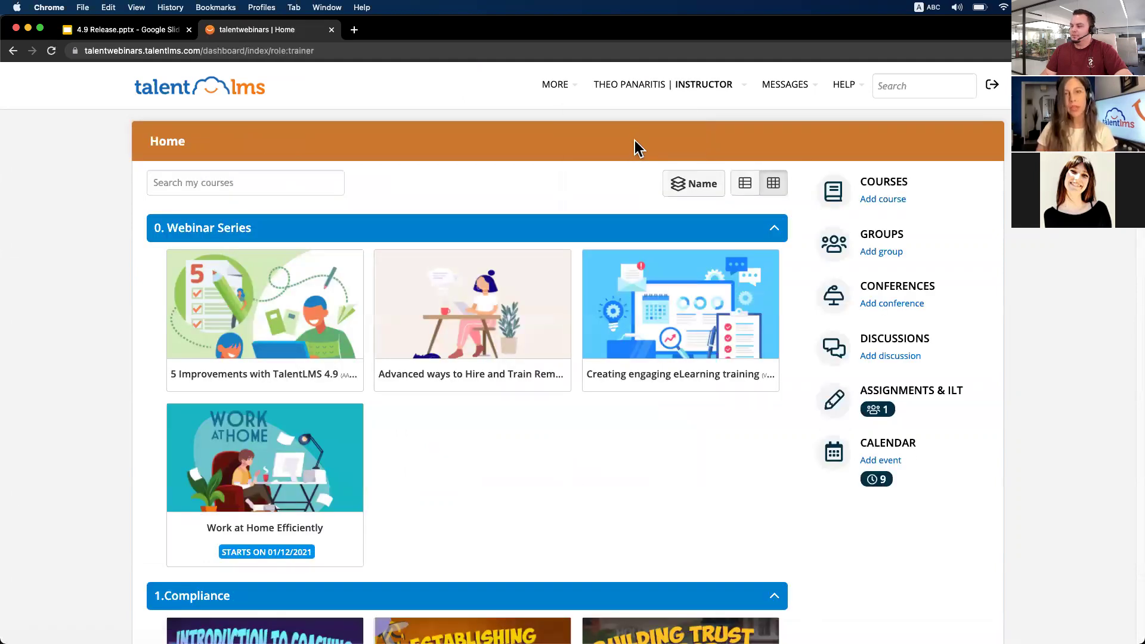
pyautogui.click(929, 291)
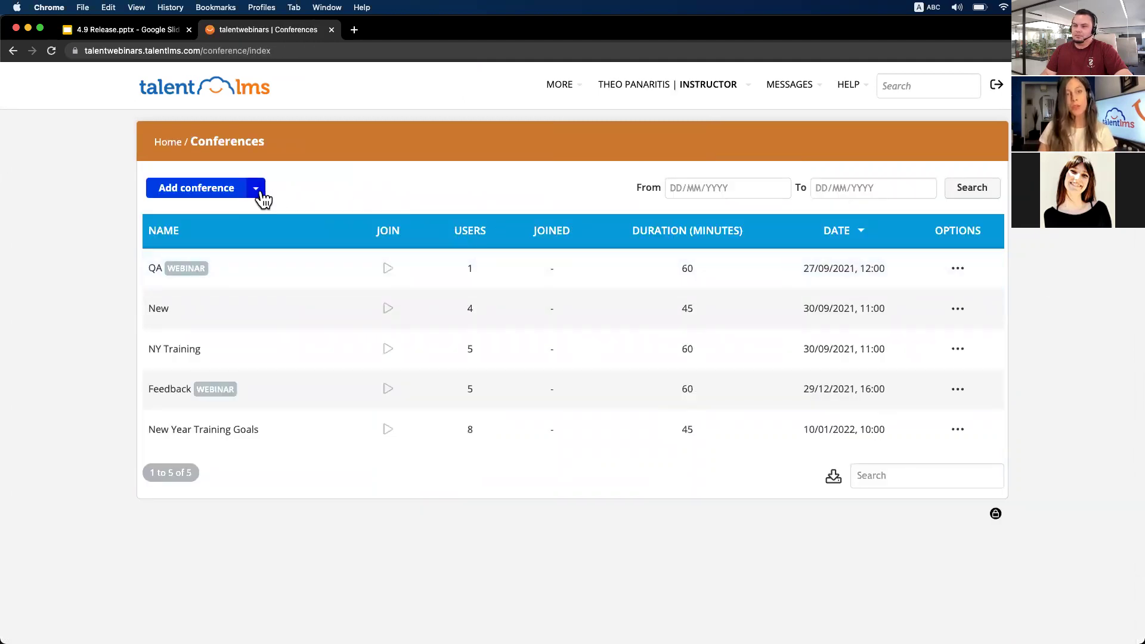
pyautogui.click(262, 192)
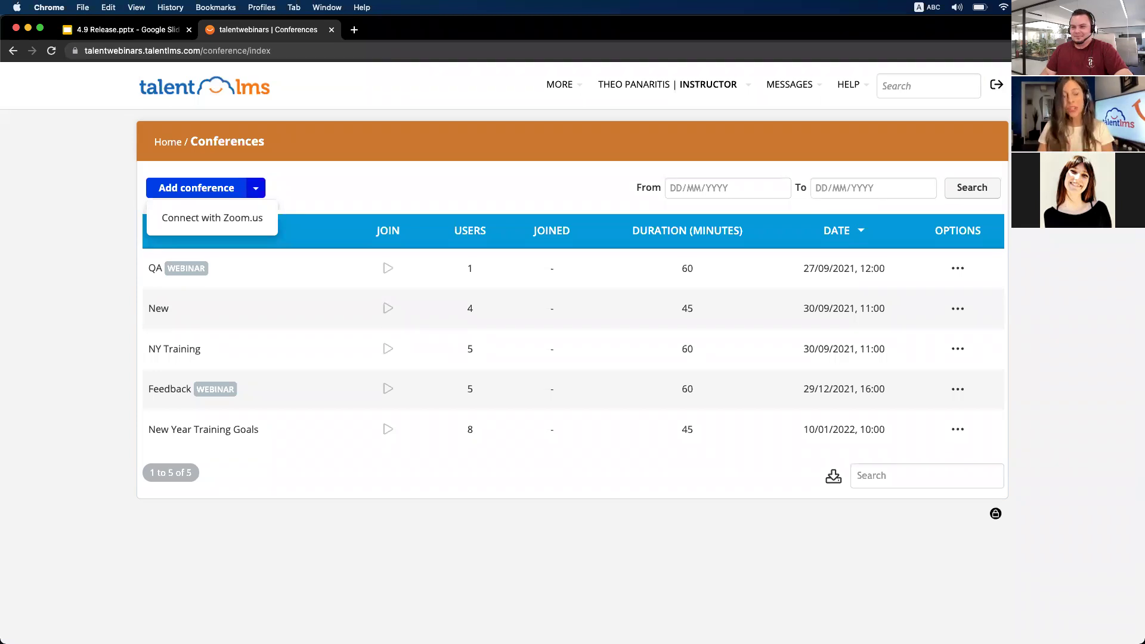
pyautogui.click(93, 238)
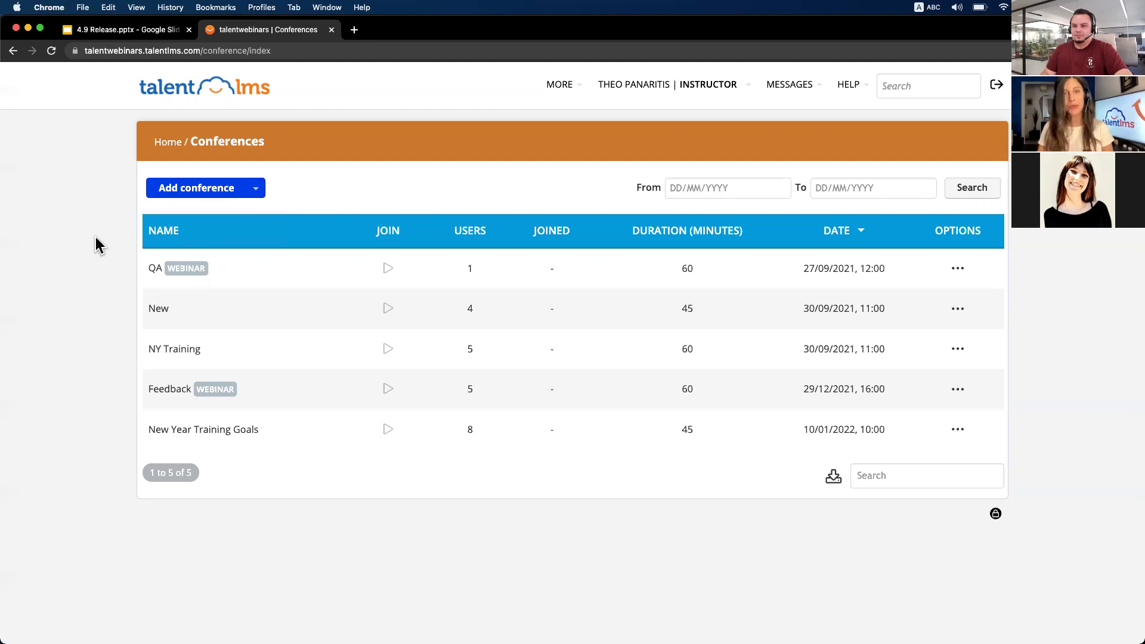
# Step: Start a new conference named "training overview" and set its date to 30/09/2021
pyautogui.click(185, 197)
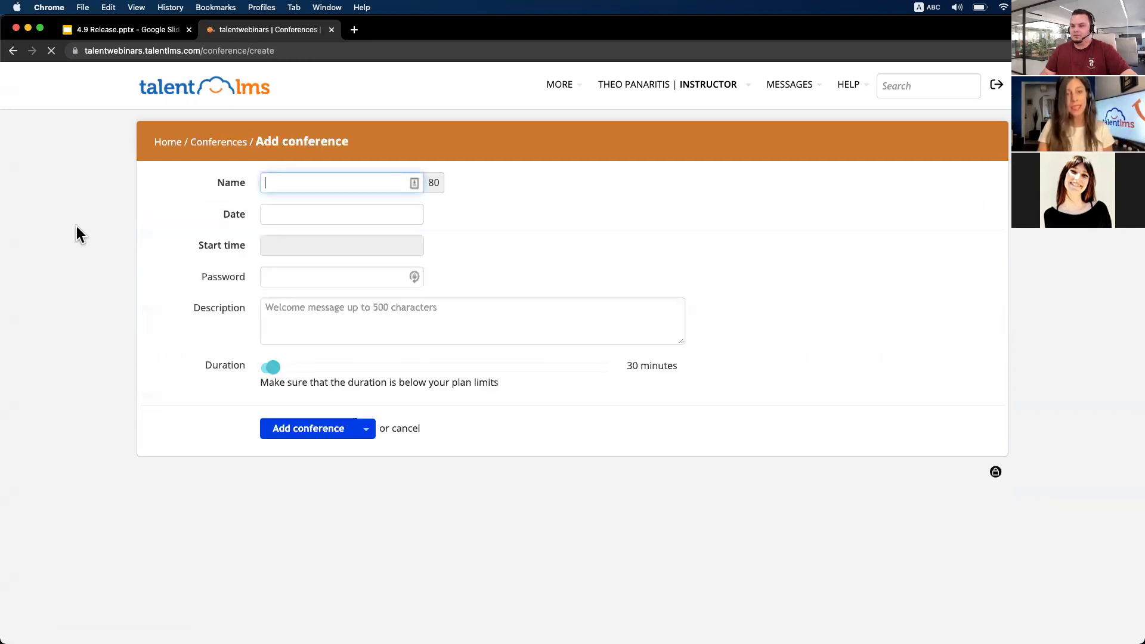
pyautogui.write('training o')
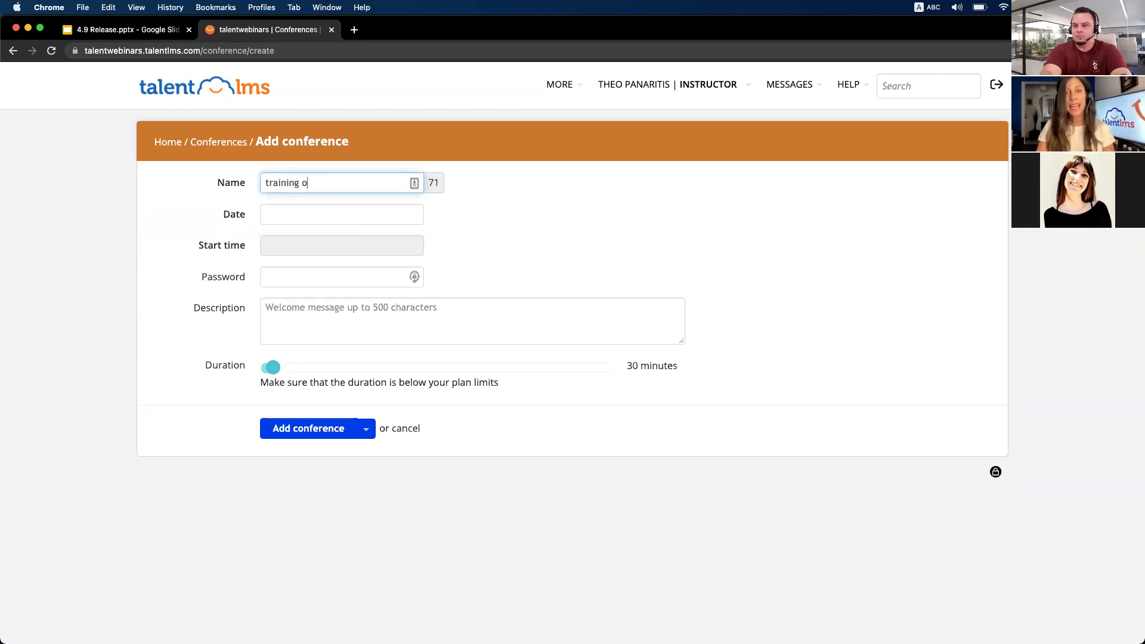
pyautogui.write('verview')
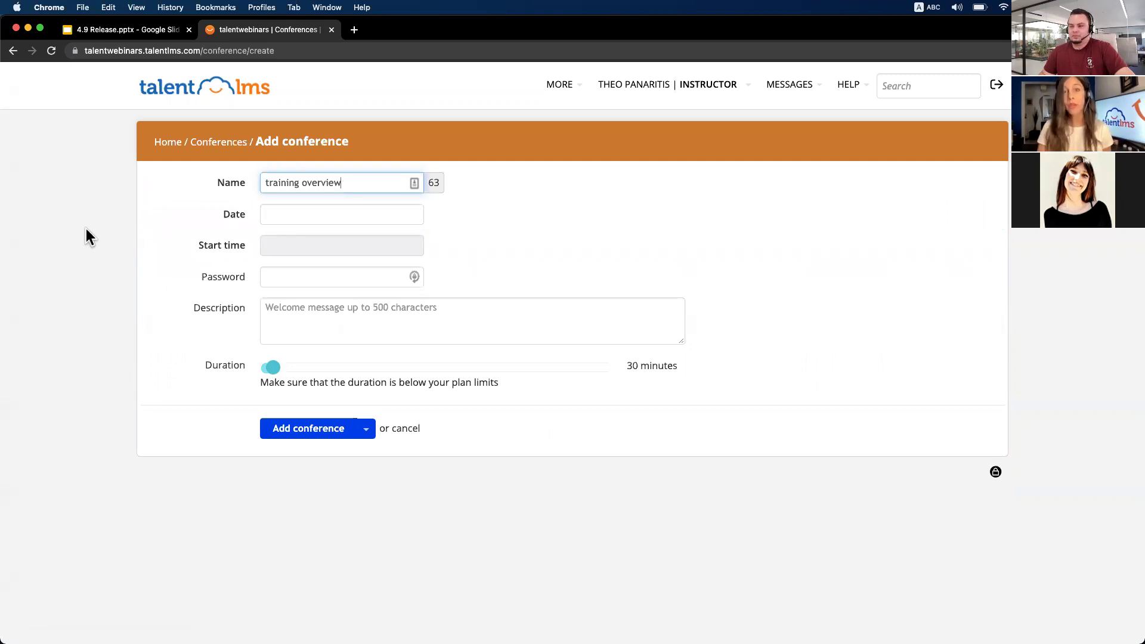
pyautogui.click(285, 217)
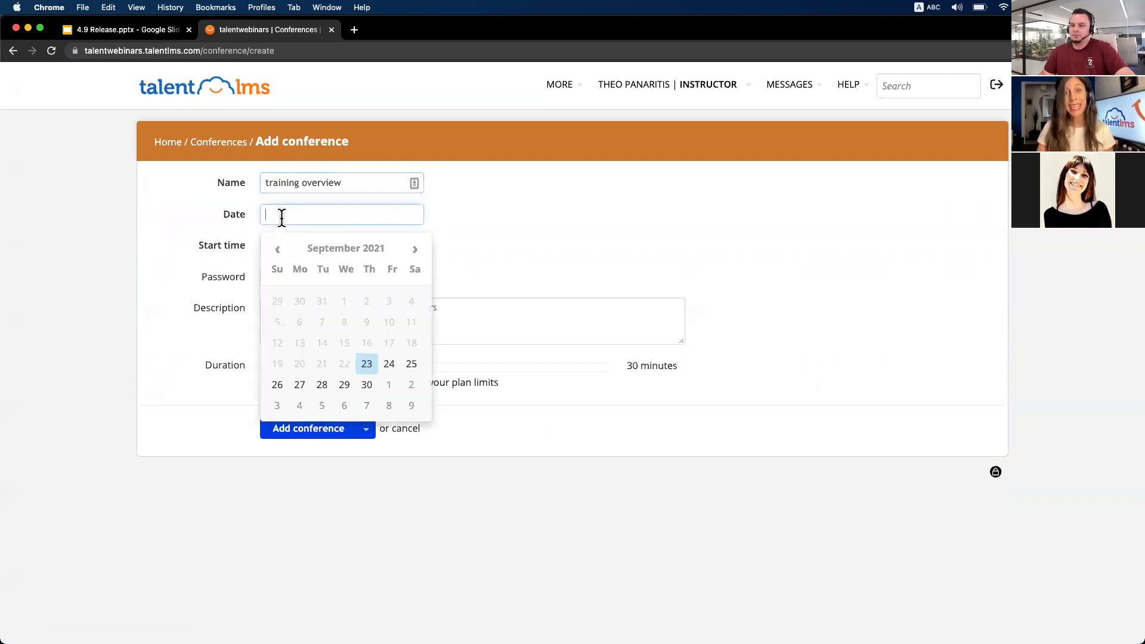
pyautogui.click(365, 386)
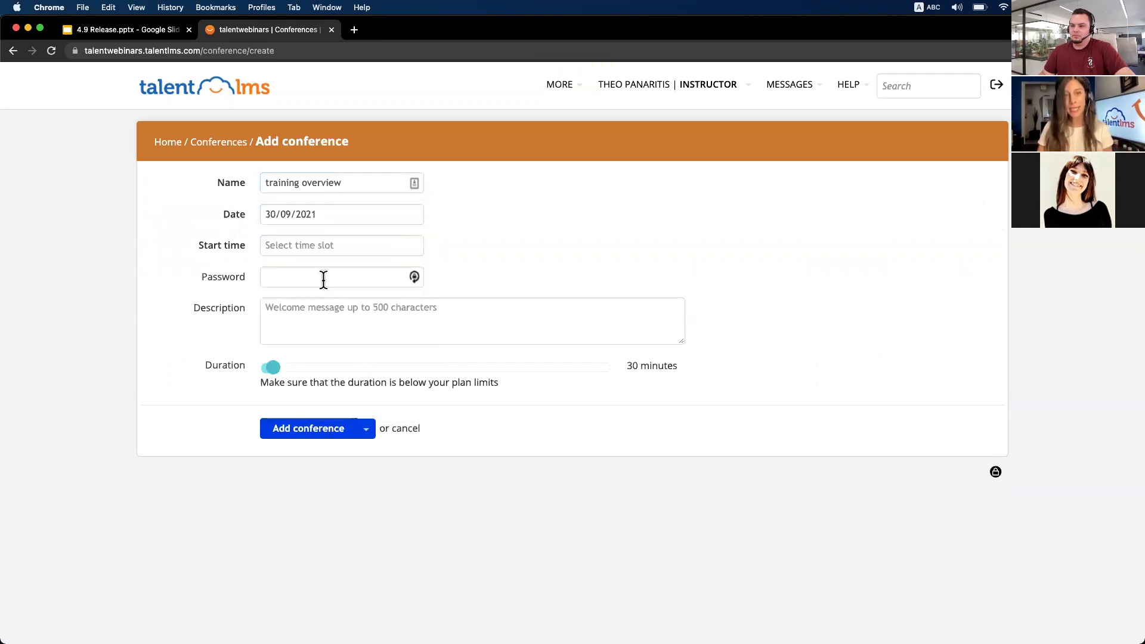
# Step: Set the conference's start time to 10:00 and its duration to 45 minutes, and create it
pyautogui.click(320, 247)
pyautogui.click(330, 352)
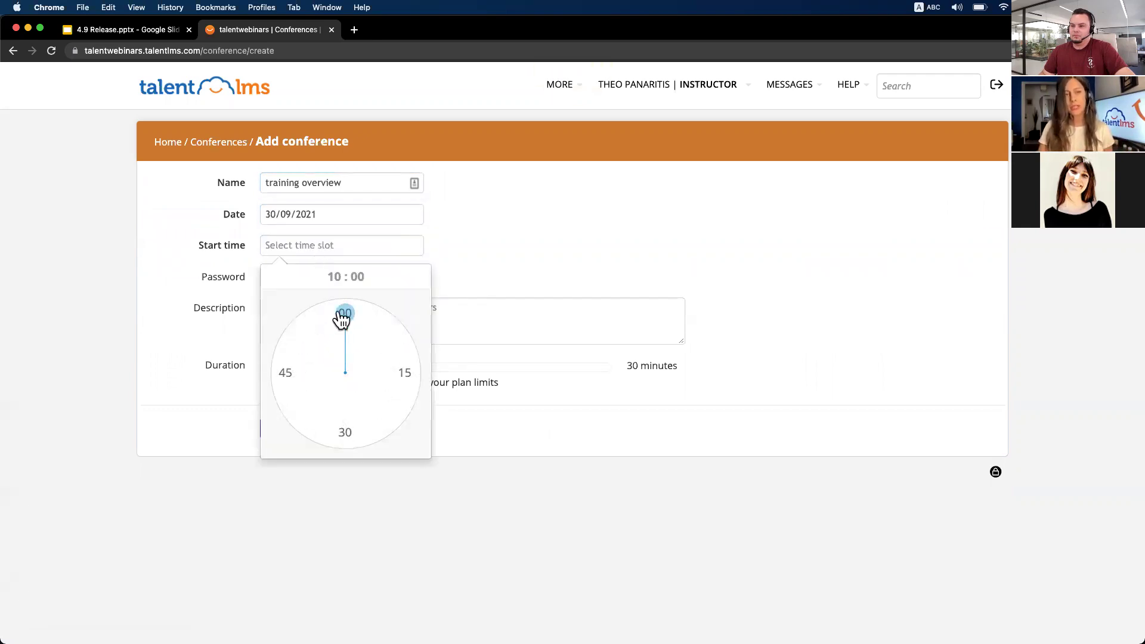
pyautogui.click(345, 316)
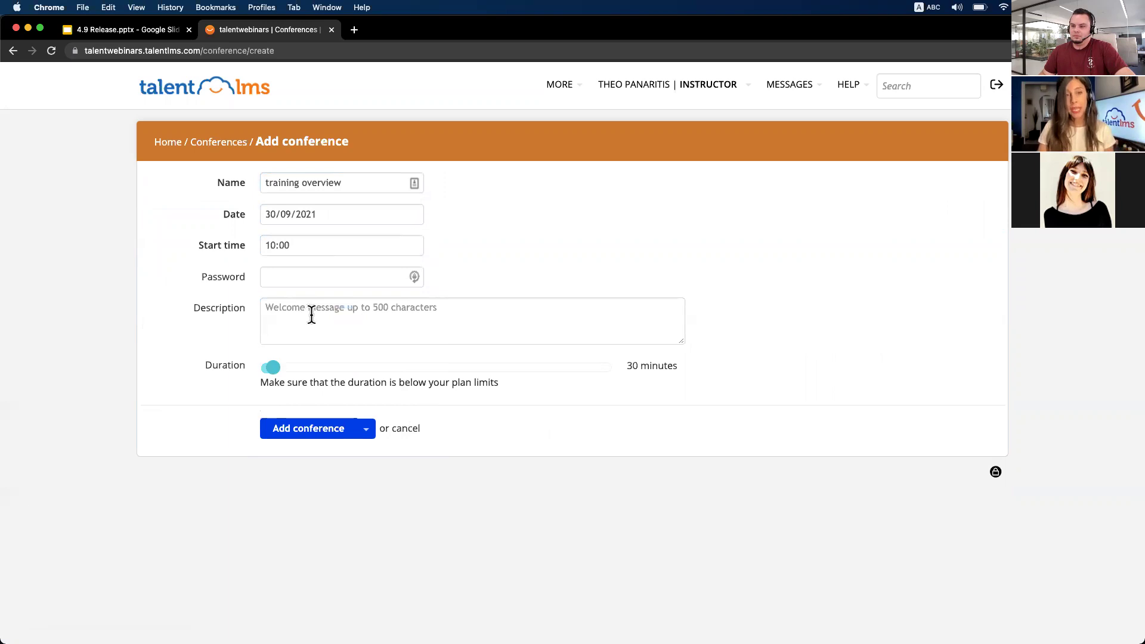
pyautogui.moveTo(274, 367); pyautogui.dragTo(288, 367)
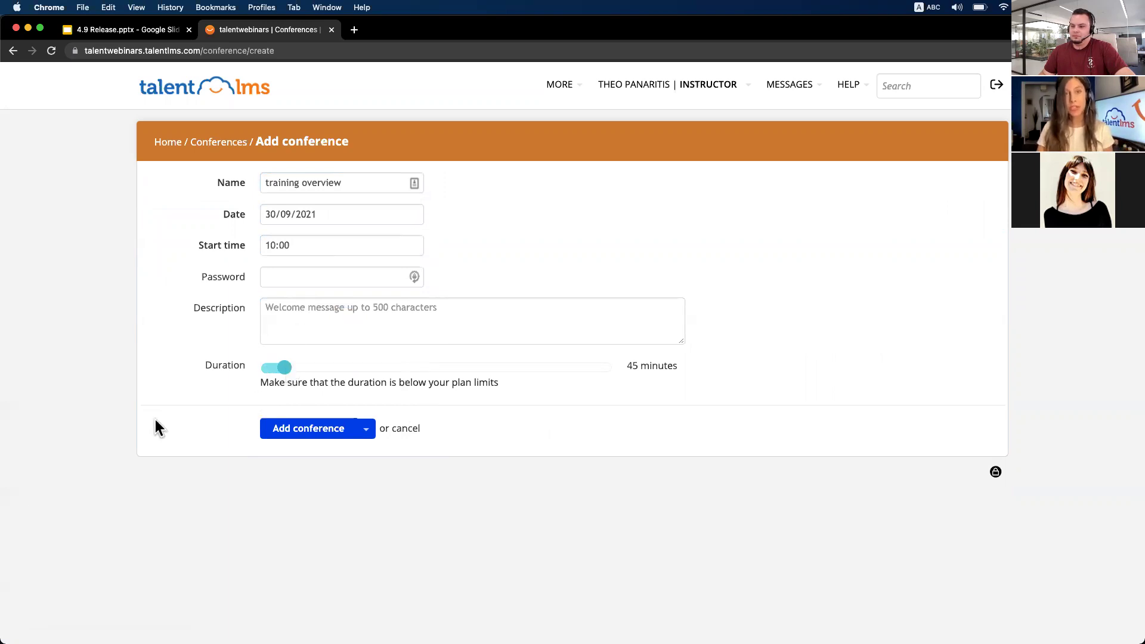
pyautogui.click(291, 439)
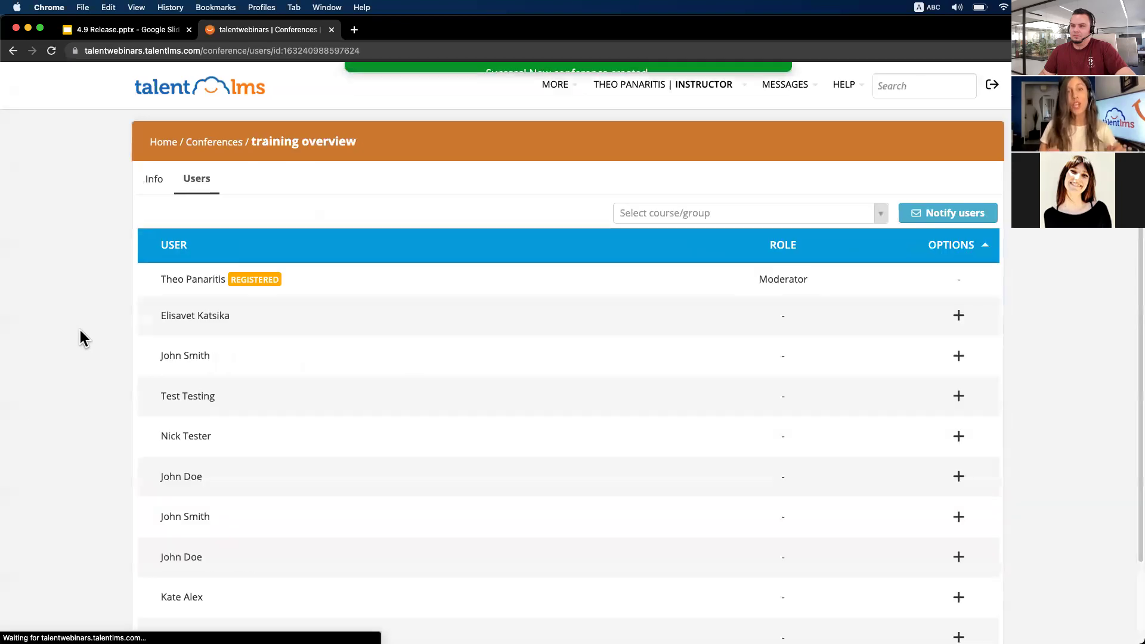
# Step: Register the first five users below the moderator as conference attendees and view the message form for notifying users
pyautogui.scroll(-1, 86, 291)
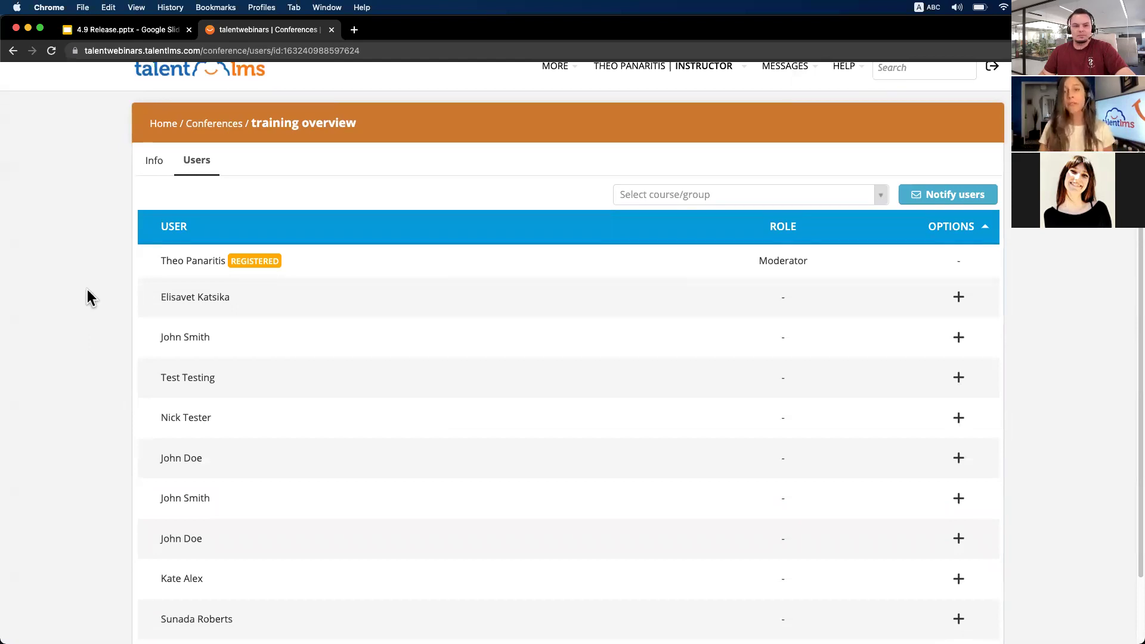
pyautogui.click(958, 296)
pyautogui.click(960, 338)
pyautogui.click(960, 378)
pyautogui.click(959, 418)
pyautogui.click(960, 458)
pyautogui.click(972, 197)
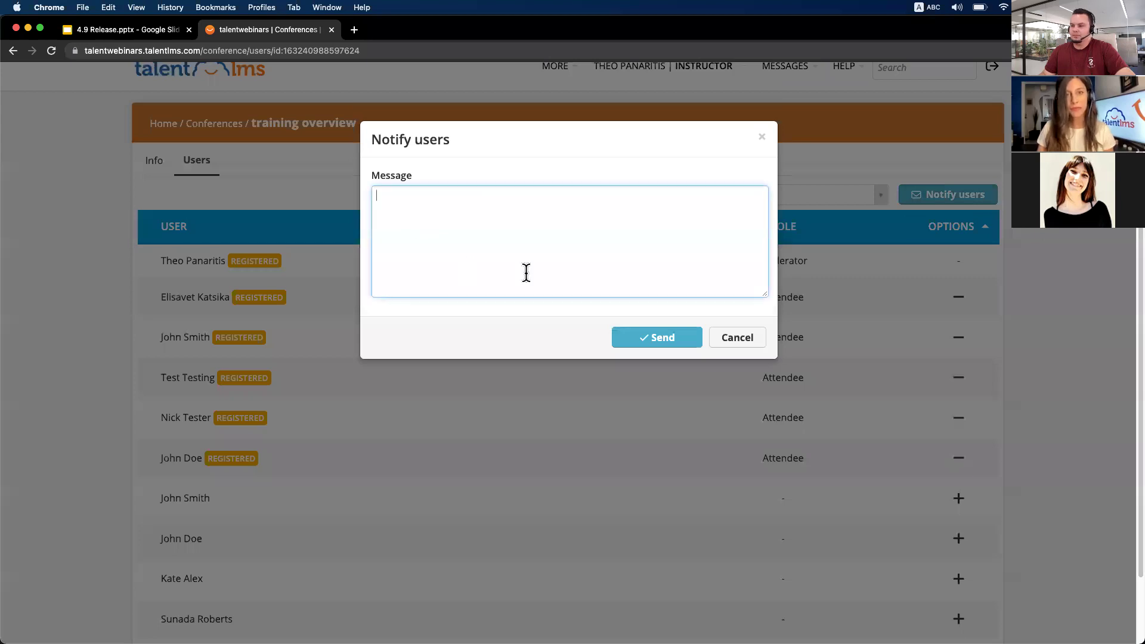
pyautogui.click(78, 219)
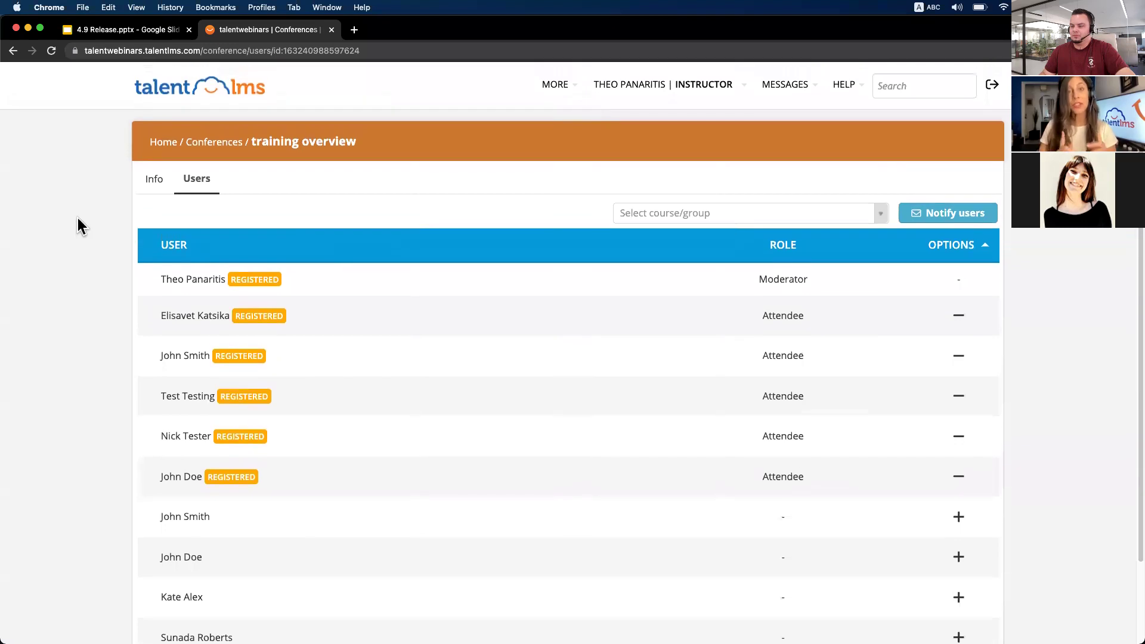
# Step: Return to the instructor home page and open the course 5 Improvements with TalentLMS 4.9 for editing
pyautogui.click(152, 95)
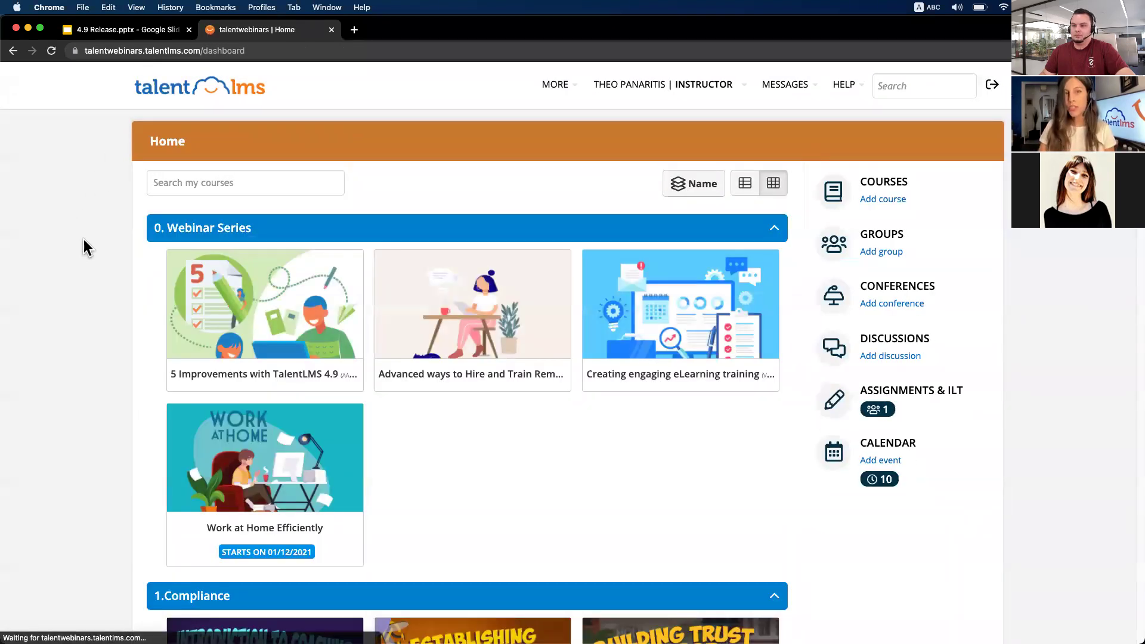
pyautogui.moveTo(239, 320)
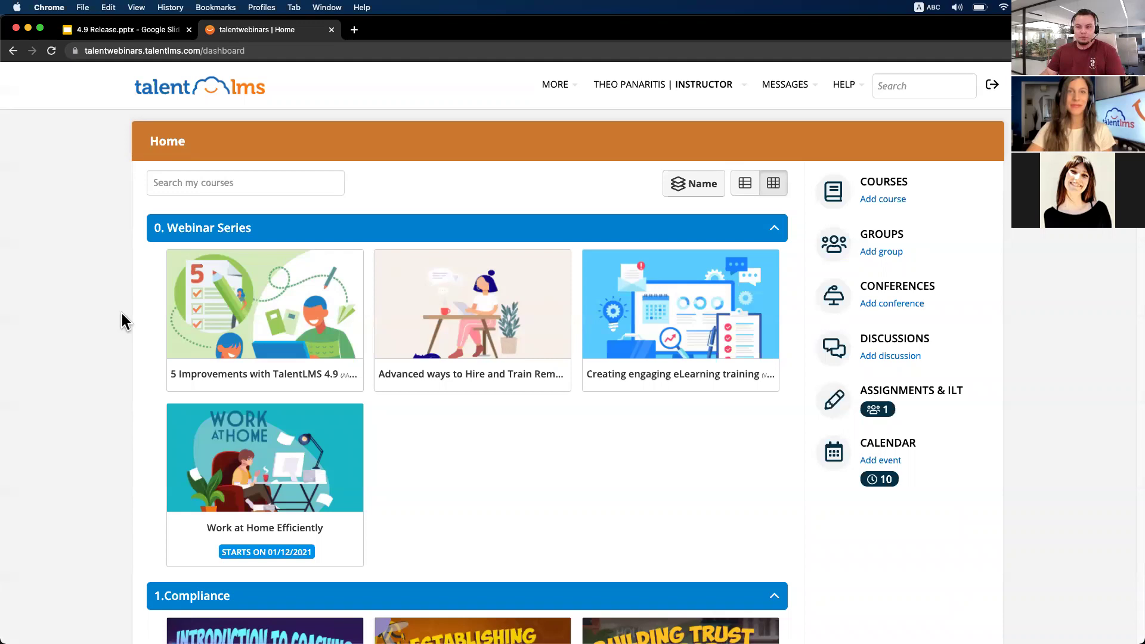
pyautogui.moveTo(174, 328)
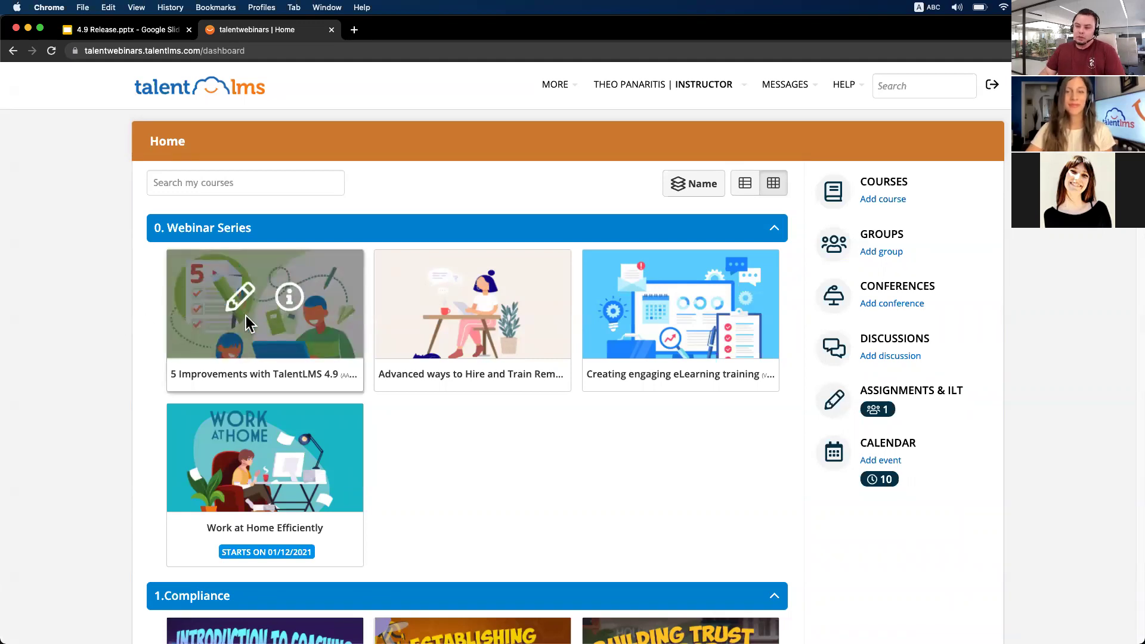
pyautogui.click(242, 309)
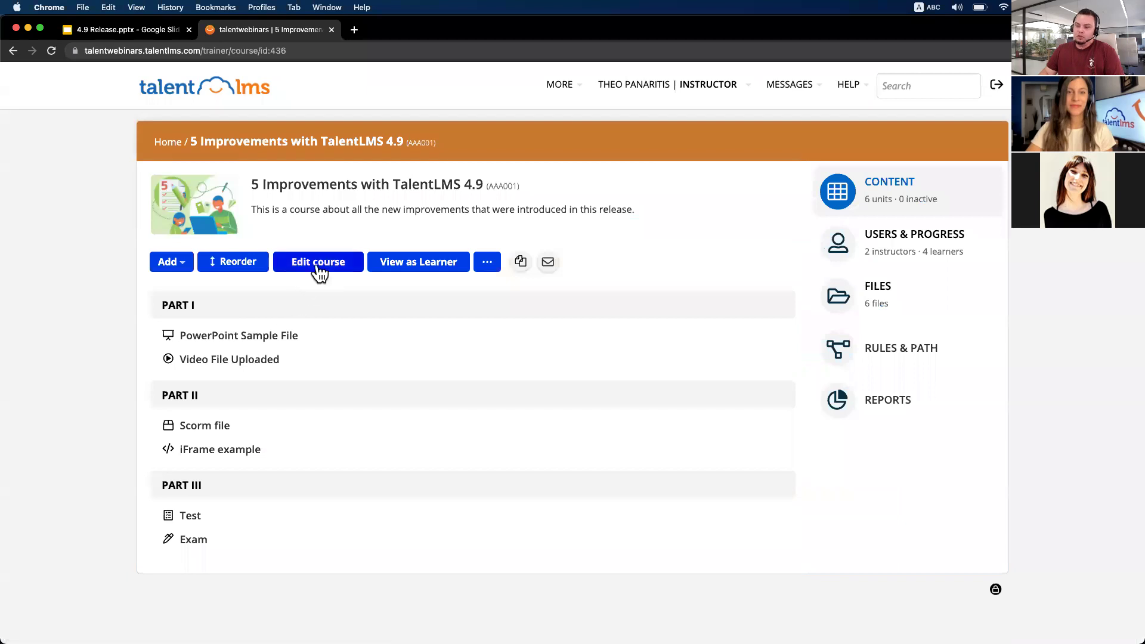
pyautogui.click(316, 270)
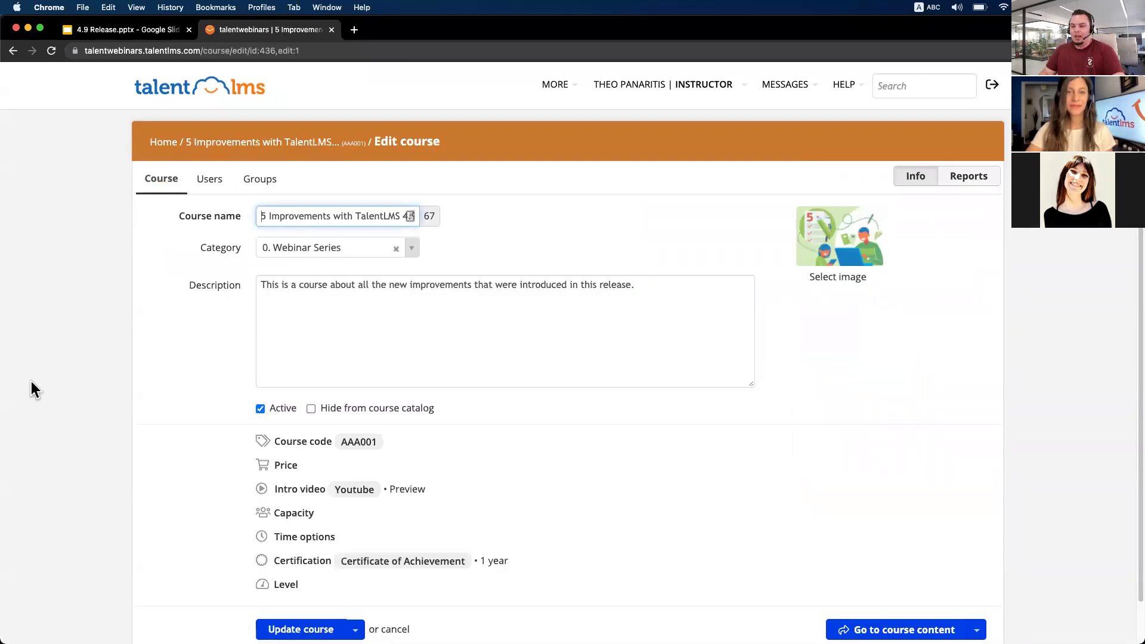
# Step: Expand the course's time options and examine the start date, expiration date and retained access settings
pyautogui.scroll(-2, 31, 383)
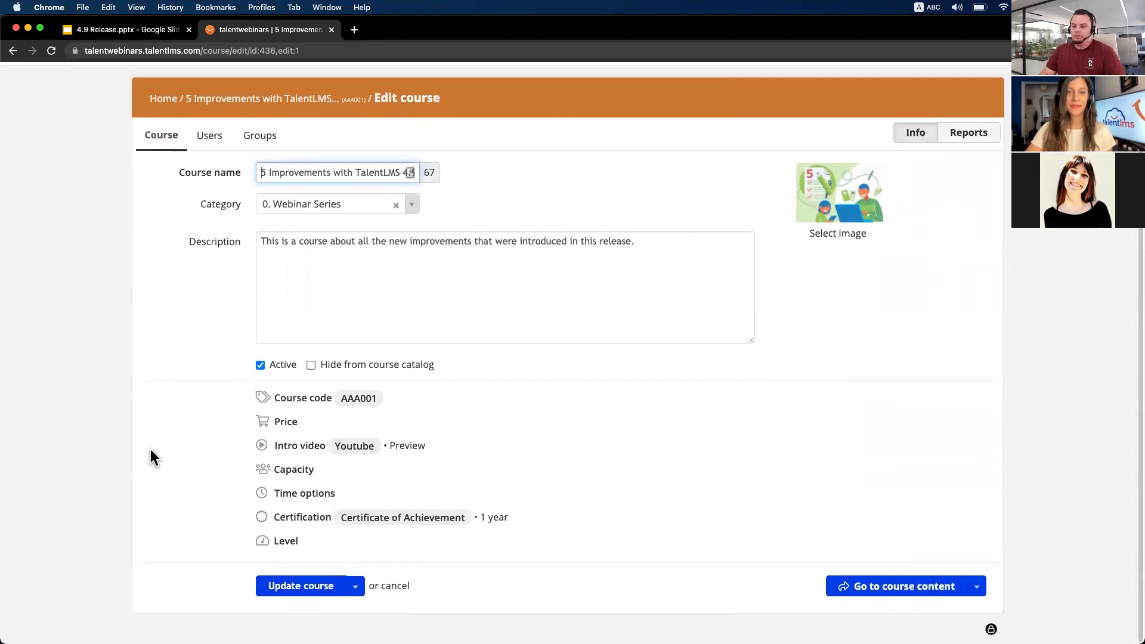
pyautogui.click(313, 501)
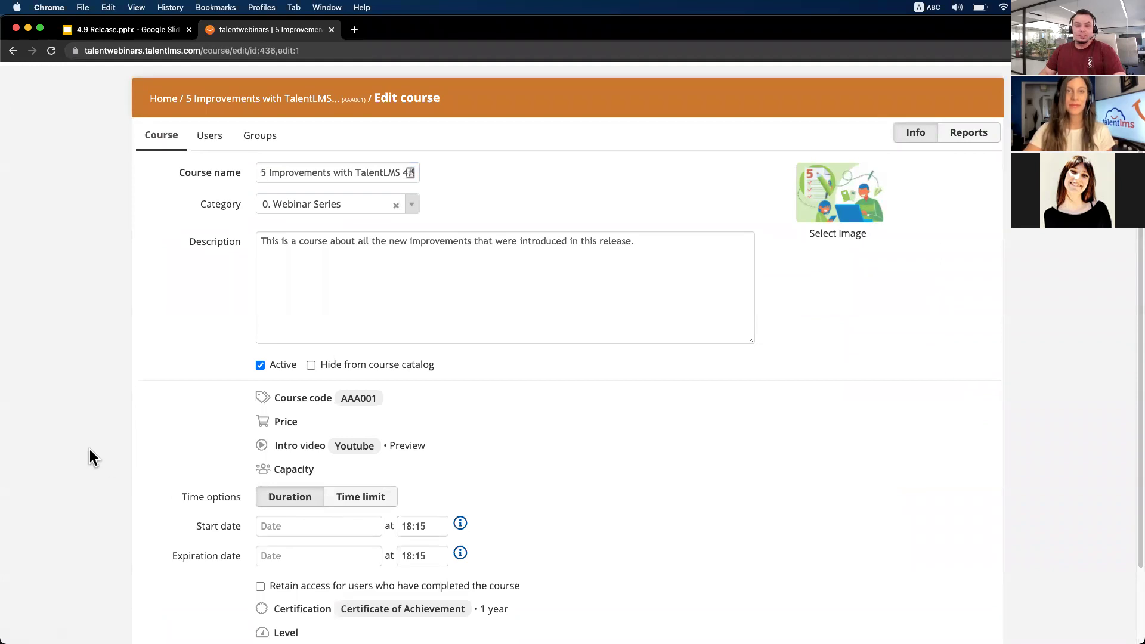
pyautogui.scroll(-2, 91, 454)
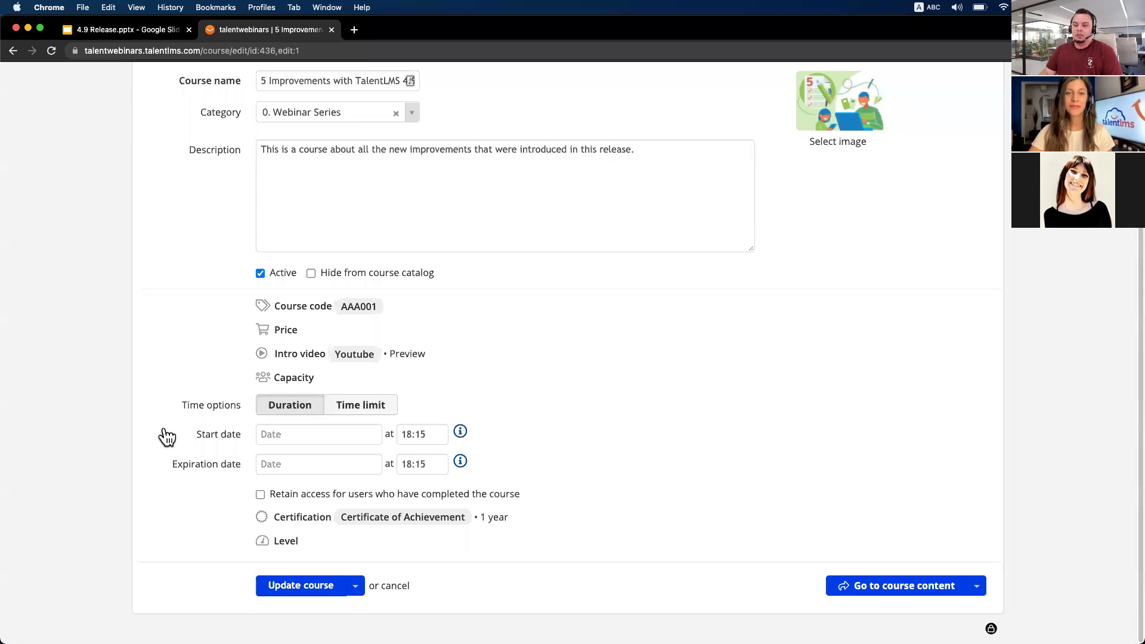
# Step: Set the course's start date to 01/01/2022 at 10:00
pyautogui.click(320, 433)
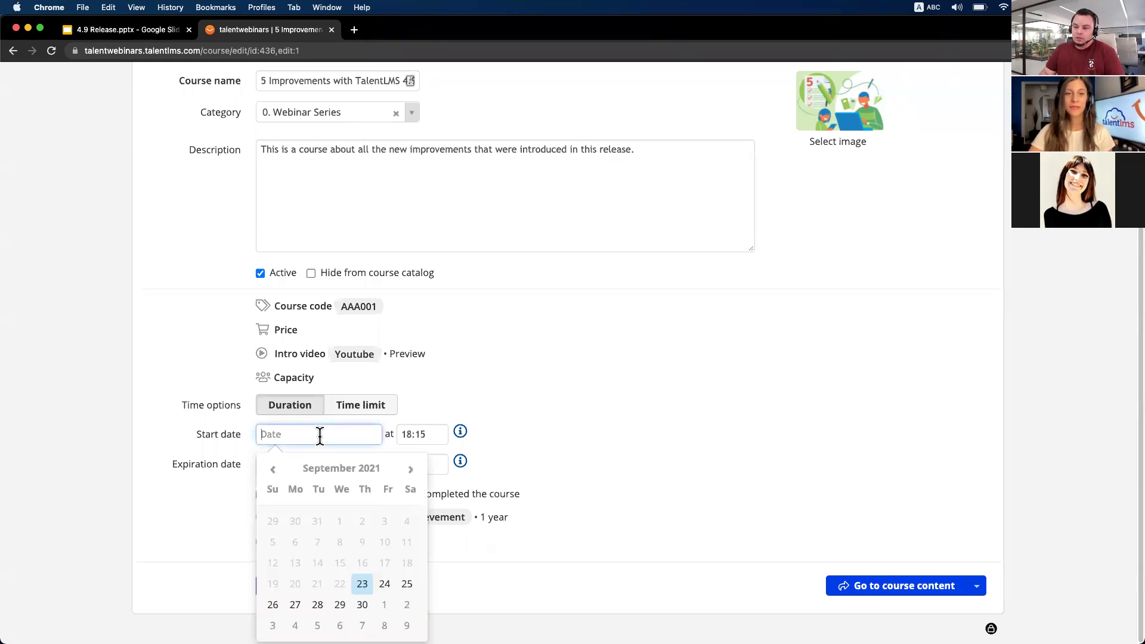
pyautogui.click(410, 470)
pyautogui.click(410, 469)
pyautogui.click(410, 470)
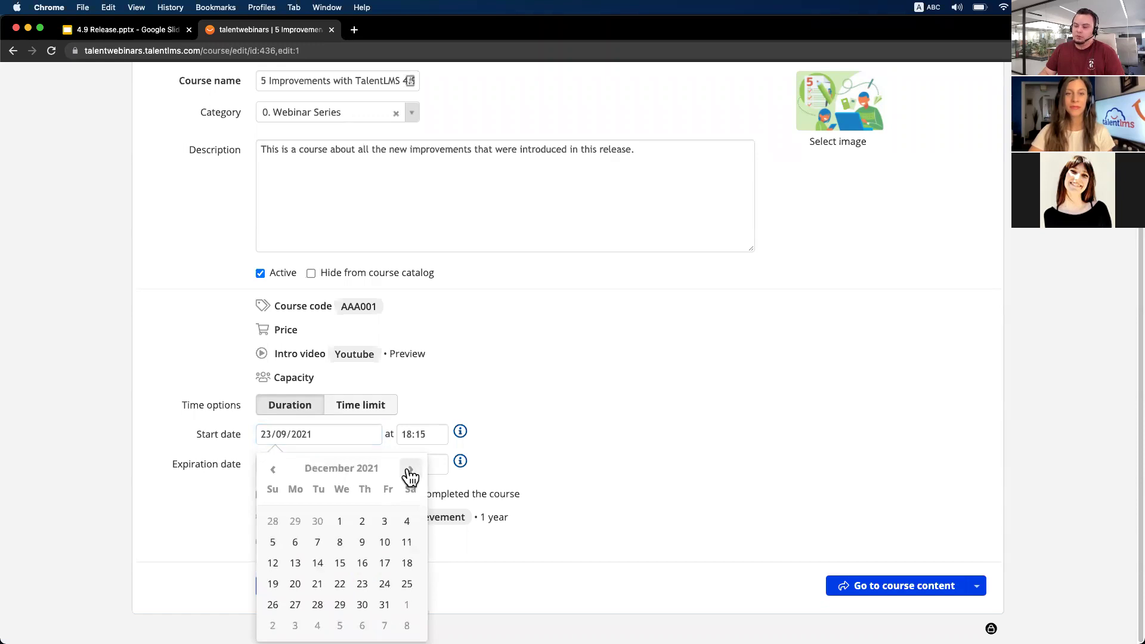
pyautogui.click(410, 471)
pyautogui.click(408, 522)
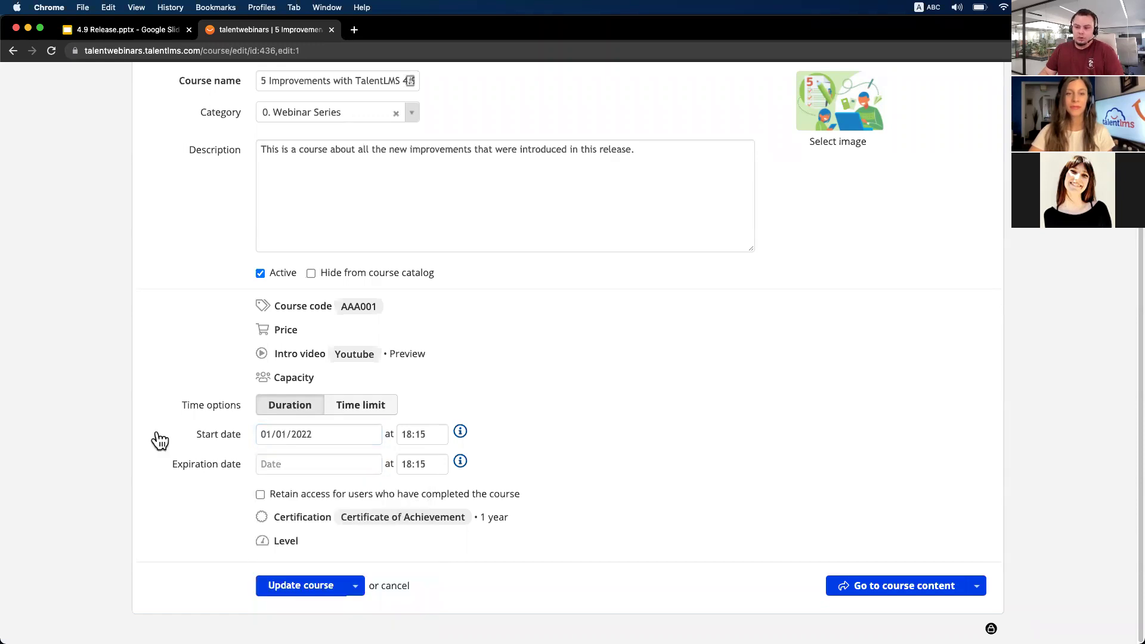
pyautogui.click(424, 440)
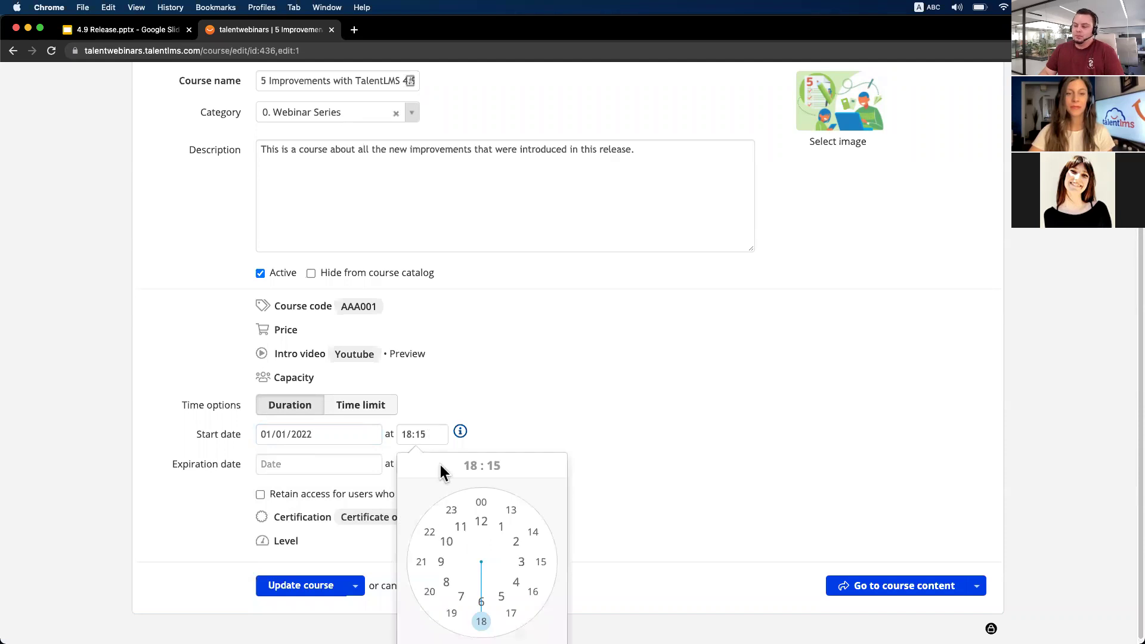
pyautogui.click(447, 542)
pyautogui.click(480, 498)
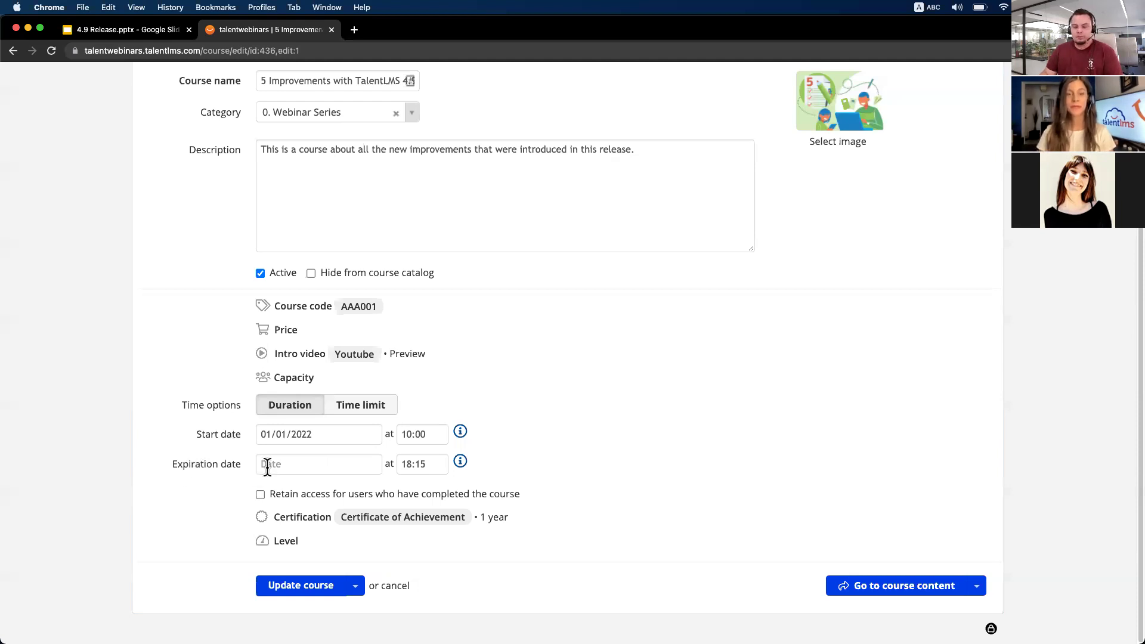
# Step: Set the course's expiration date to 31/01/2022 at 00:00
pyautogui.click(333, 462)
pyautogui.scroll(-1, 360, 518)
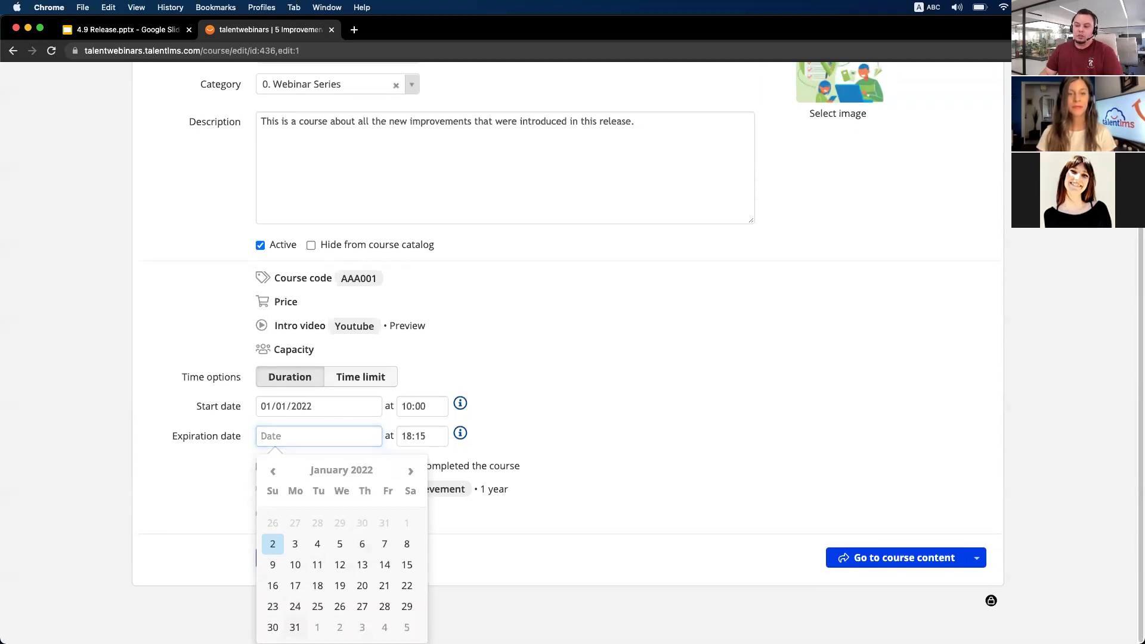
pyautogui.click(294, 627)
pyautogui.click(436, 464)
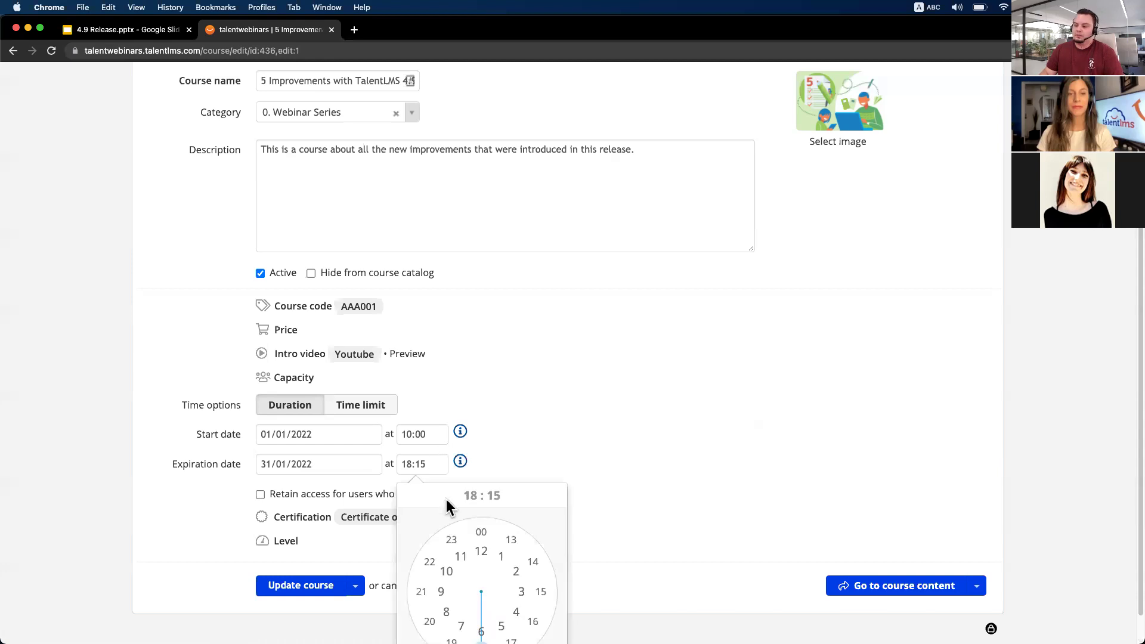
pyautogui.click(480, 532)
pyautogui.click(481, 531)
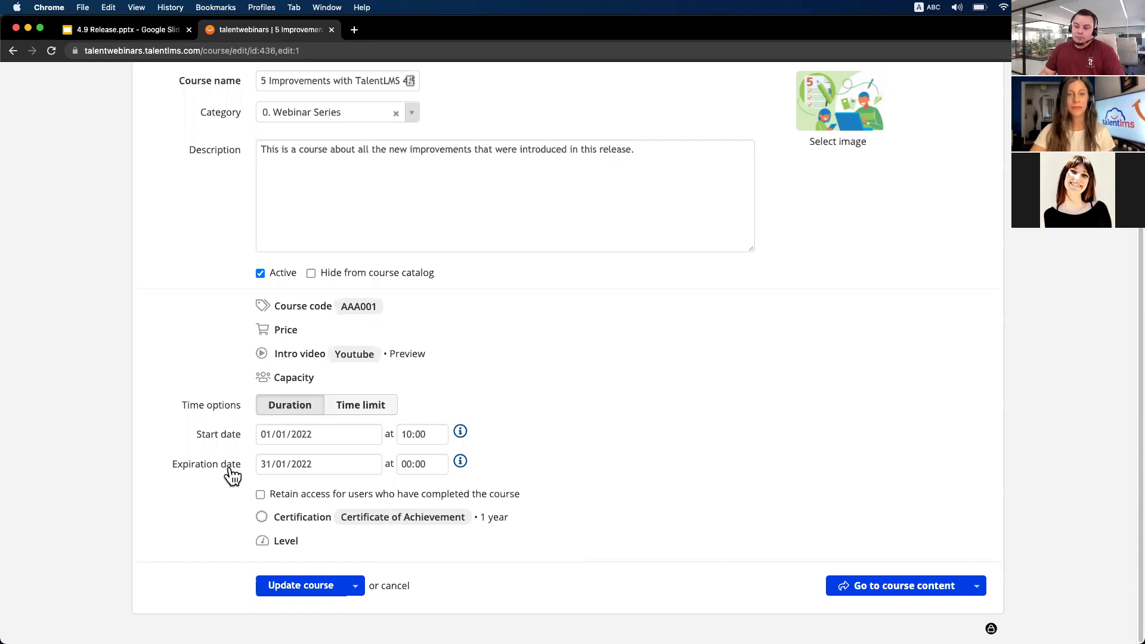
# Step: Switch the course's time options from a duration to a time limit of 10 days
pyautogui.click(353, 411)
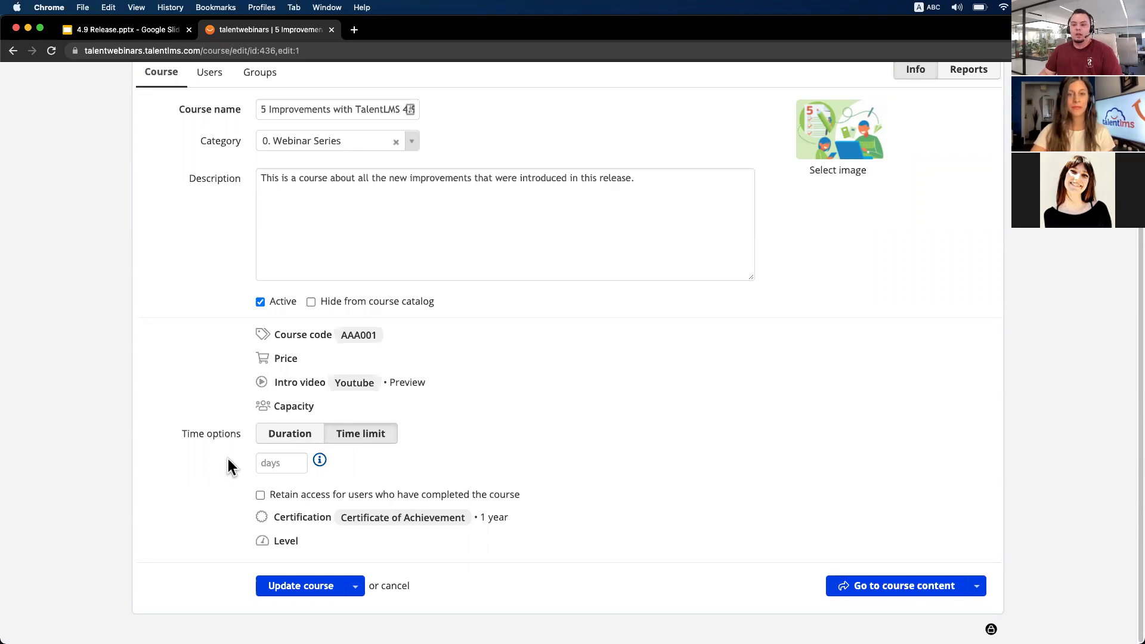
pyautogui.click(280, 463)
pyautogui.write('10')
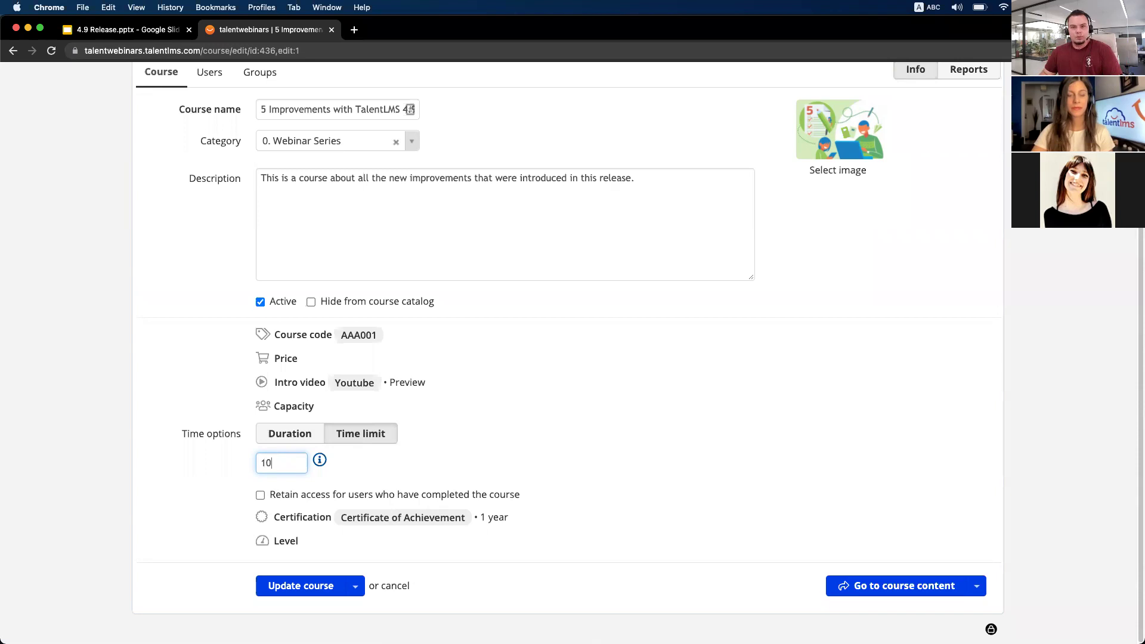
pyautogui.click(183, 460)
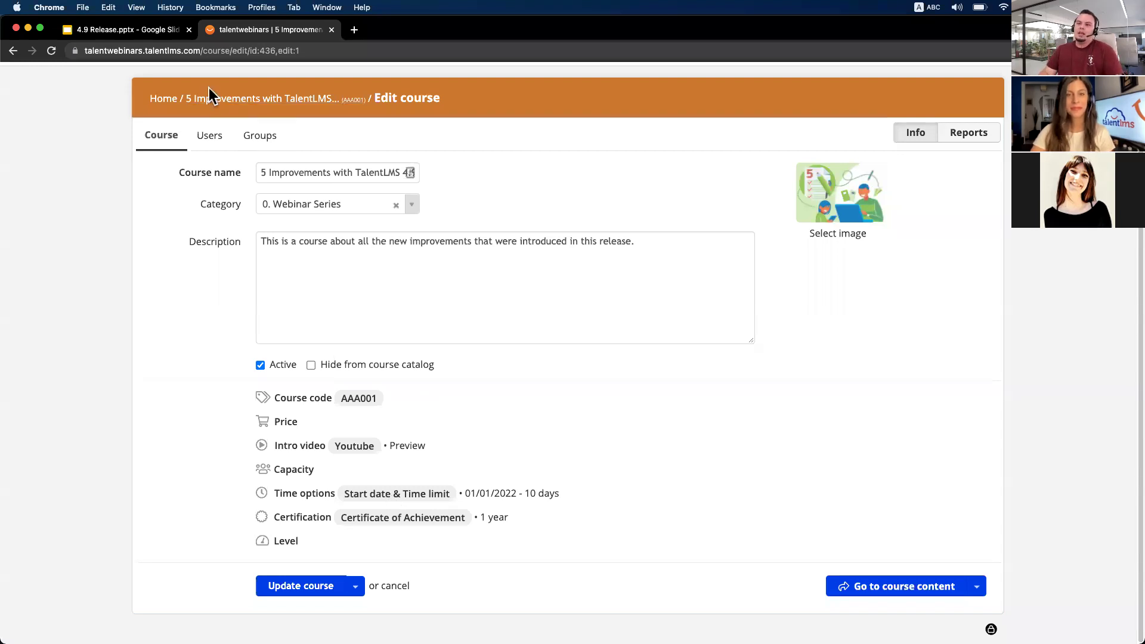
# Step: Switch to the 4.9 Release presentation in Google Slides and advance to the "Let's combine them!" slide
pyautogui.click(148, 30)
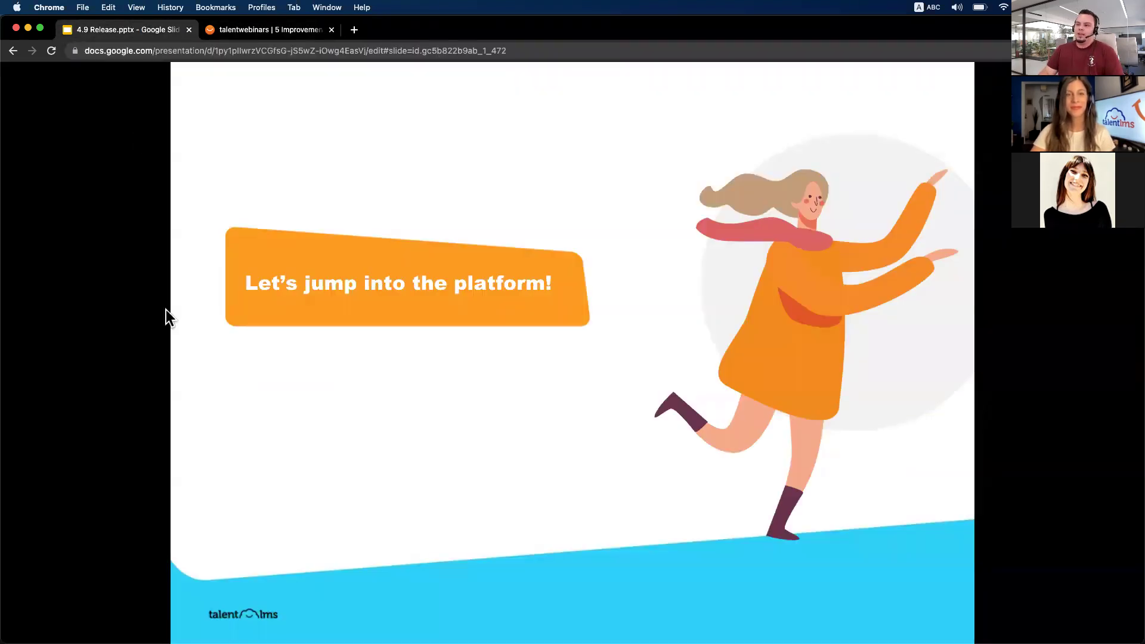
pyautogui.press('Right')
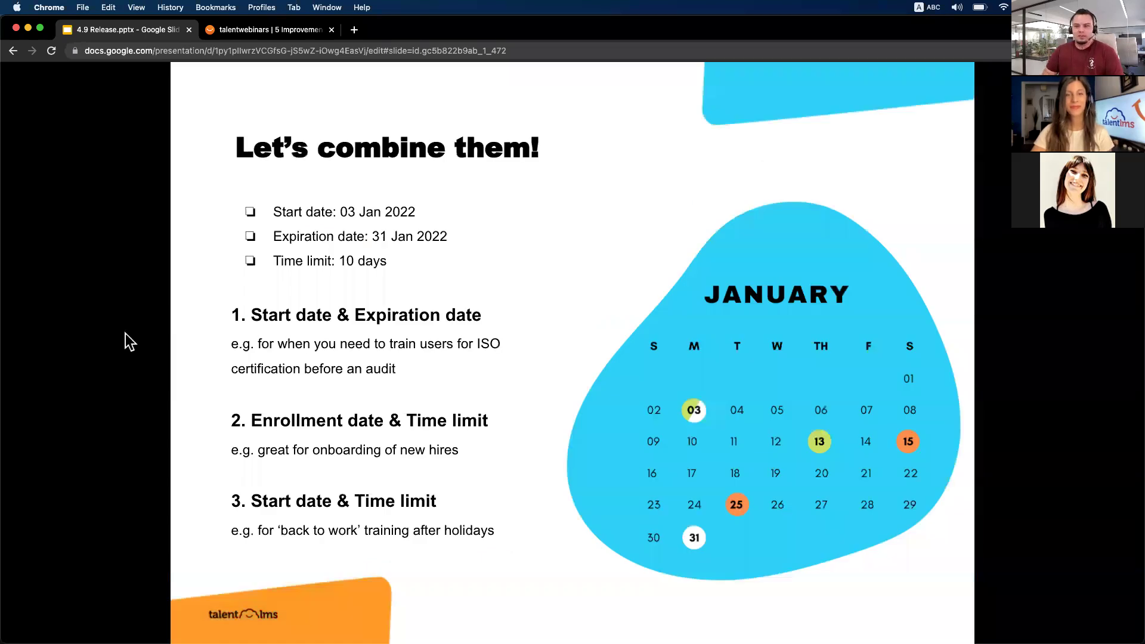
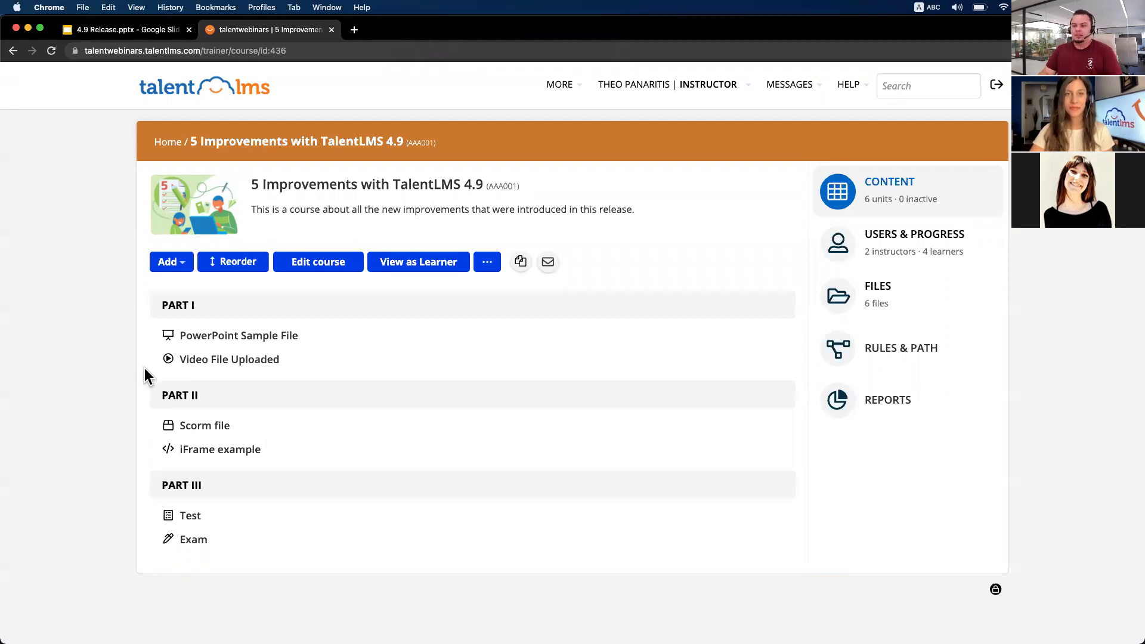
# Step: Open the Video File Uploaded unit of the course for editing and examine its video preview and video options
pyautogui.moveTo(205, 362)
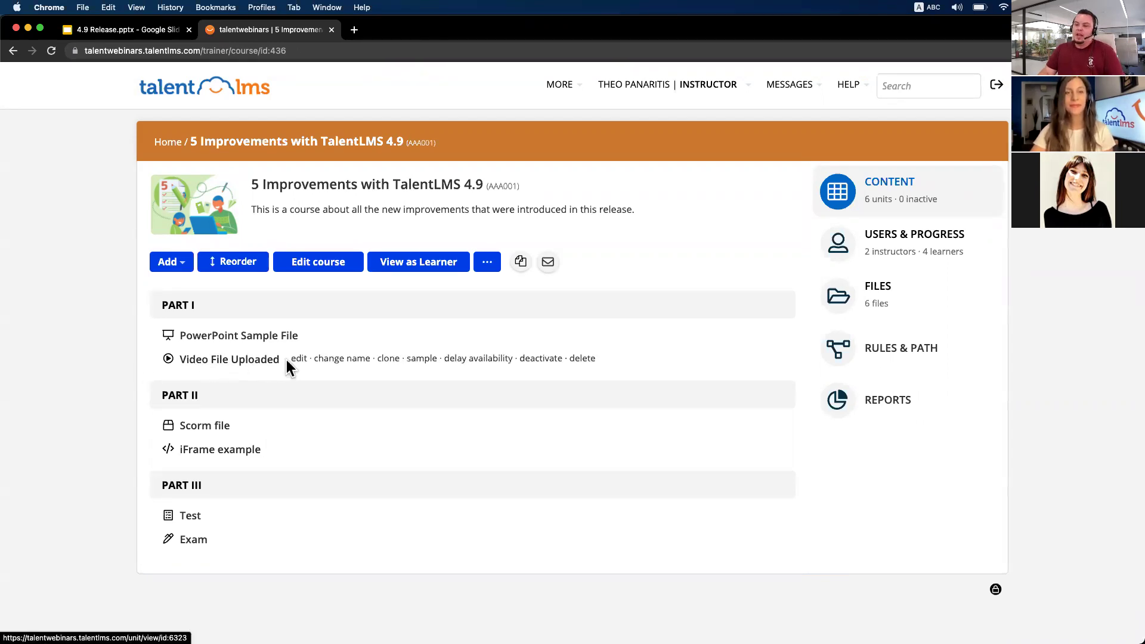
pyautogui.click(205, 361)
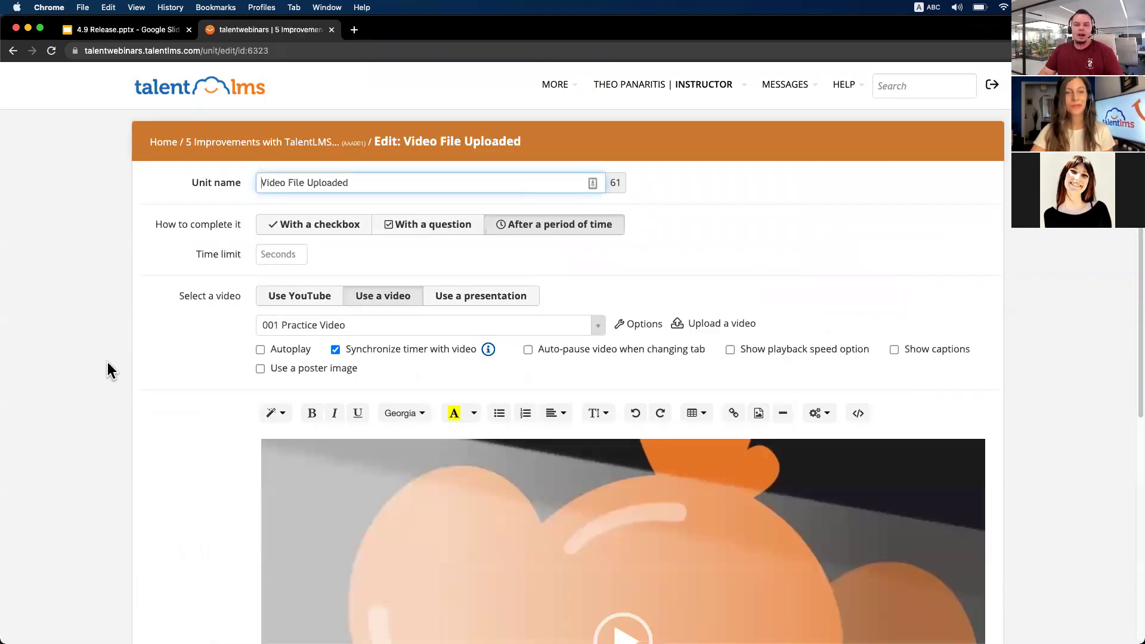
pyautogui.scroll(-5, 114, 365)
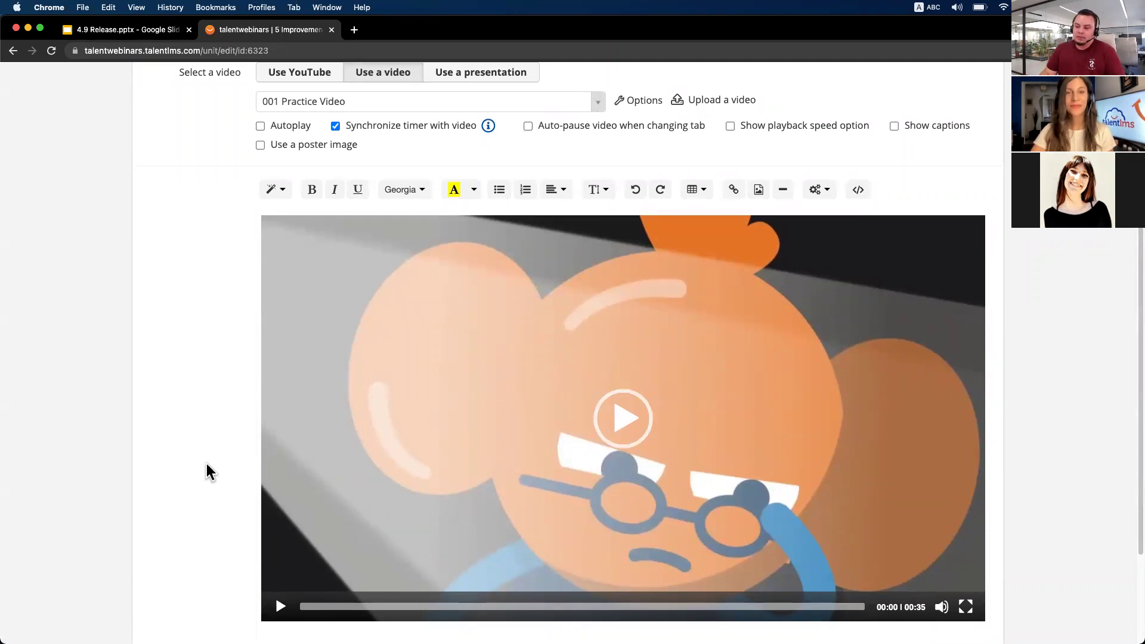
pyautogui.scroll(4, 197, 468)
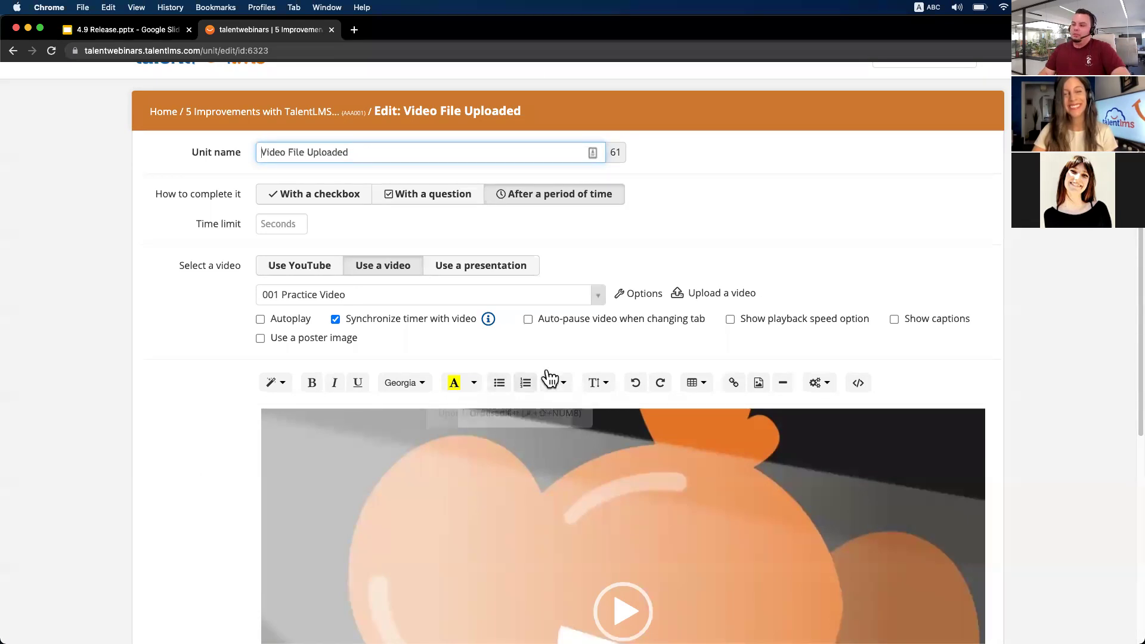
pyautogui.click(637, 303)
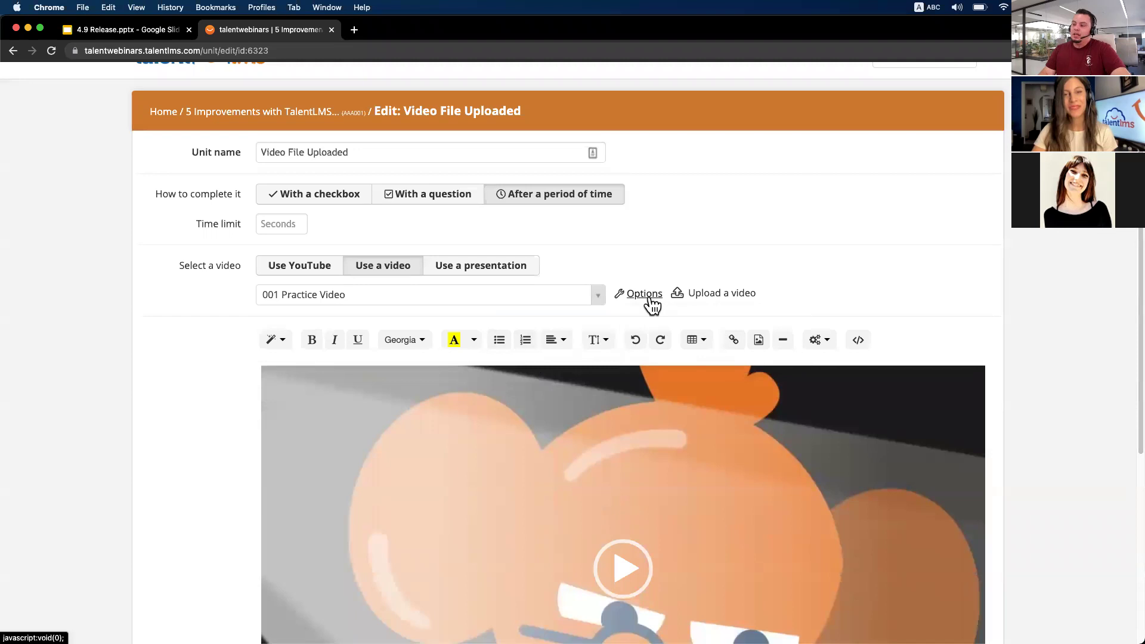
pyautogui.click(650, 301)
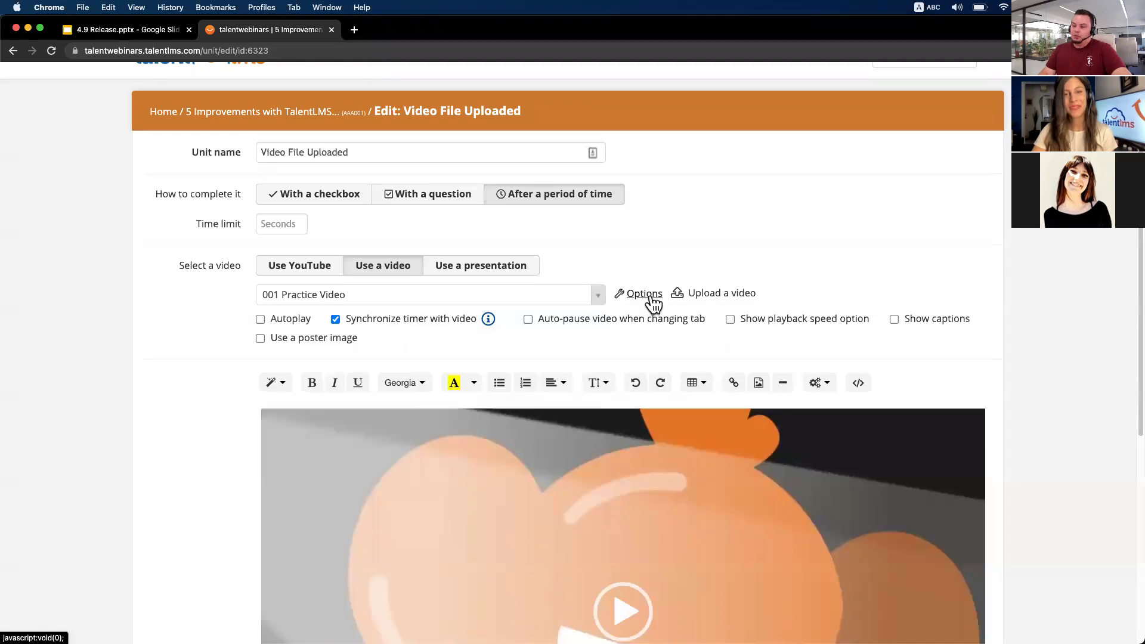
# Step: Enable a poster image for the unit's video, choose poster_image.jpg from the course files, and save and view the unit
pyautogui.click(261, 338)
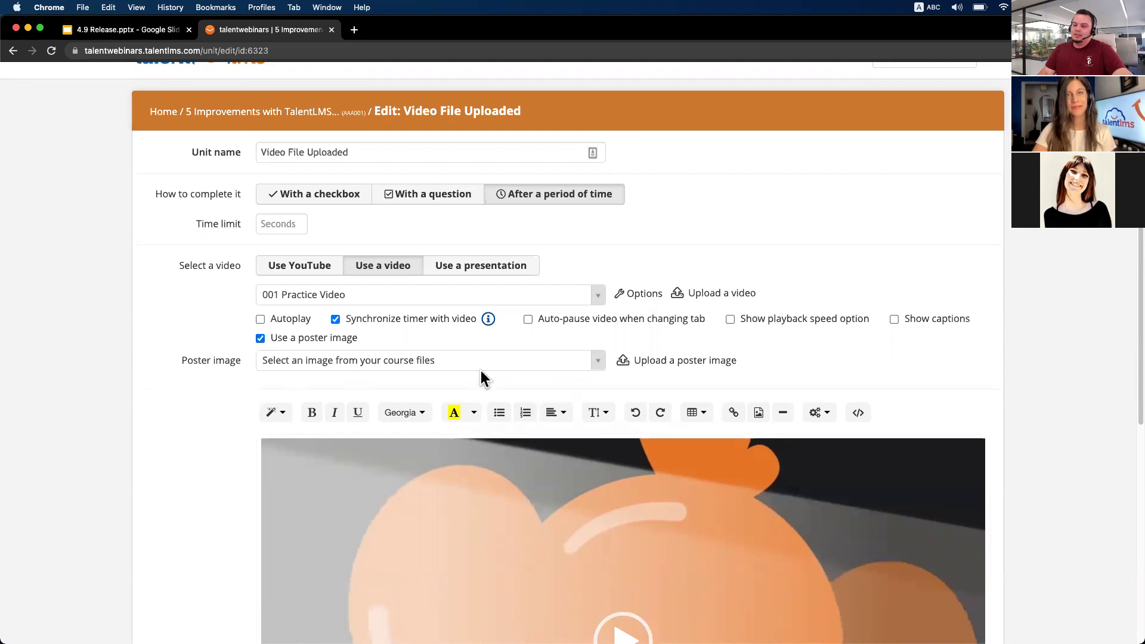
pyautogui.click(513, 360)
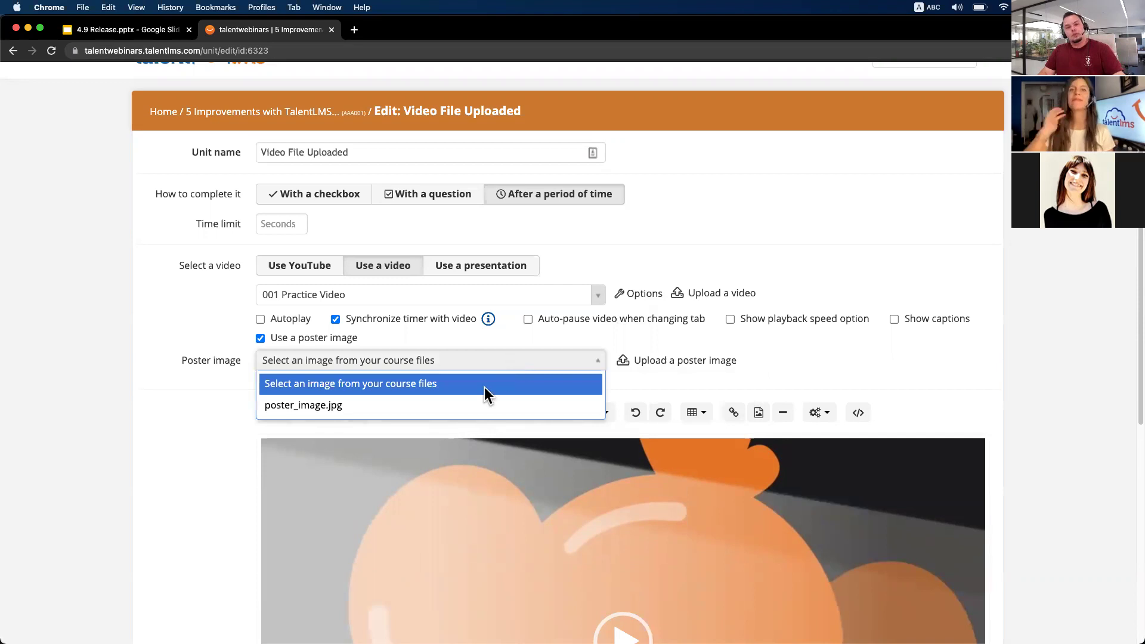
pyautogui.click(394, 410)
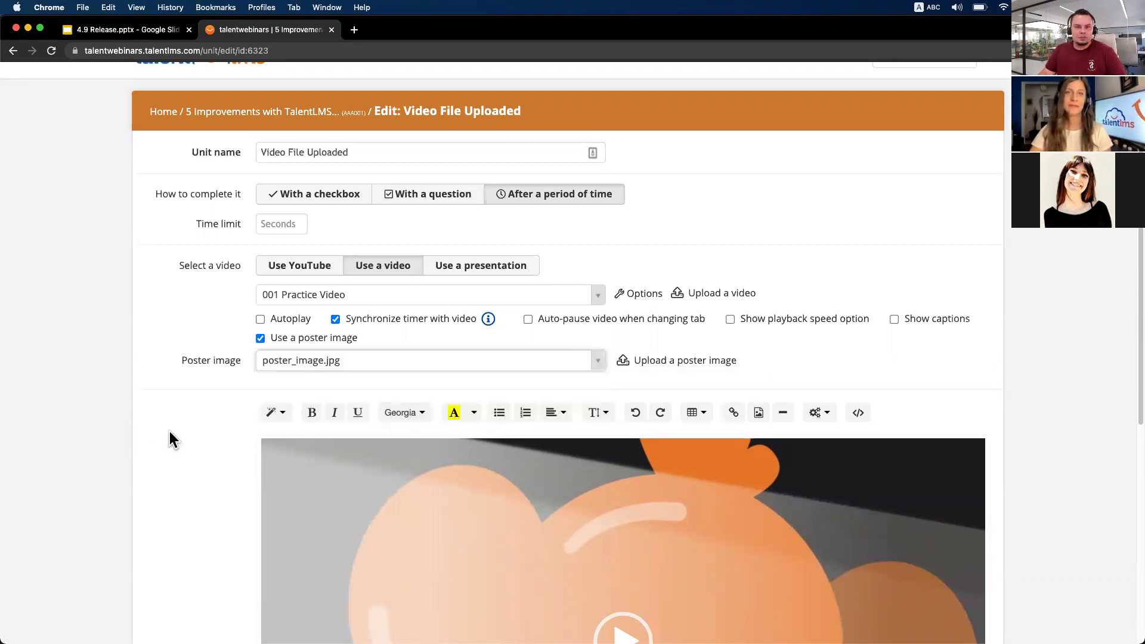
pyautogui.scroll(-3, 169, 432)
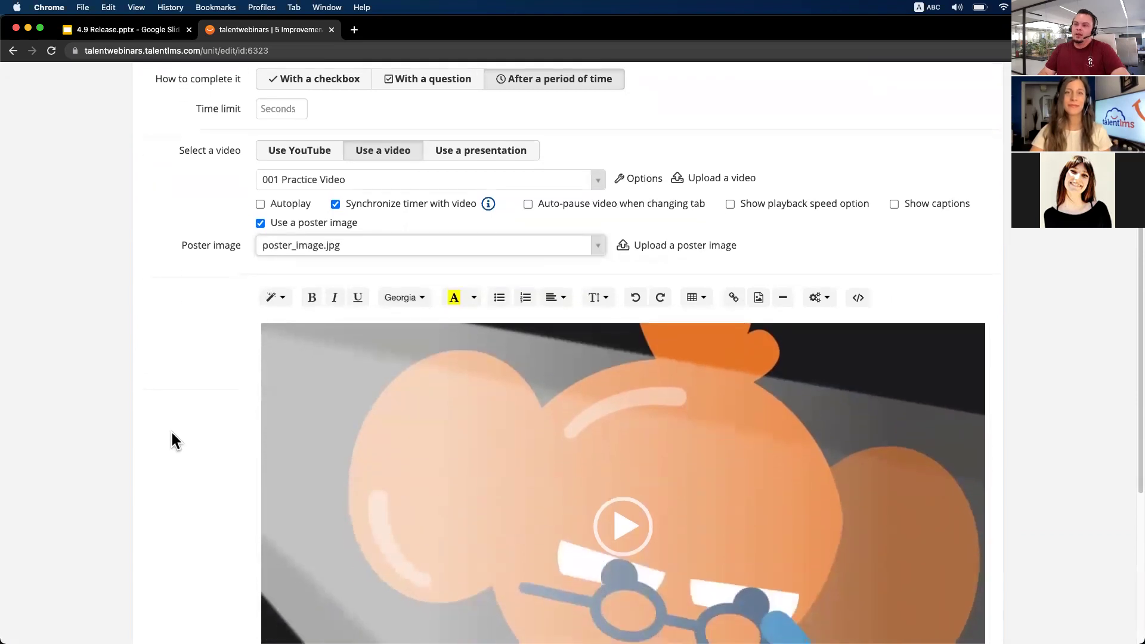
pyautogui.scroll(-5, 172, 431)
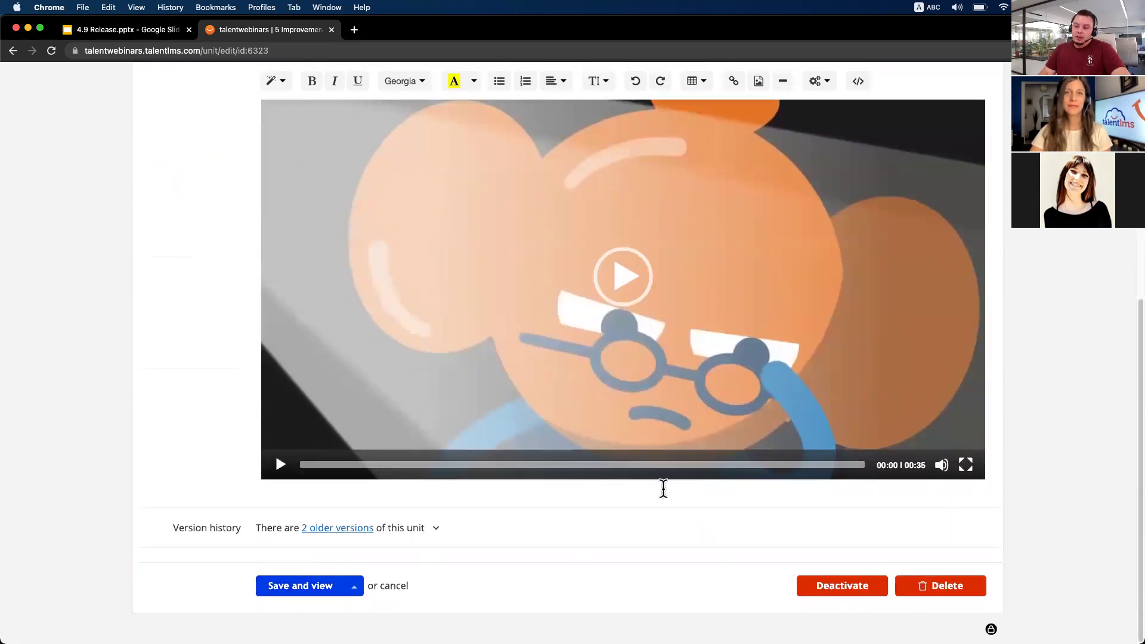
pyautogui.click(309, 587)
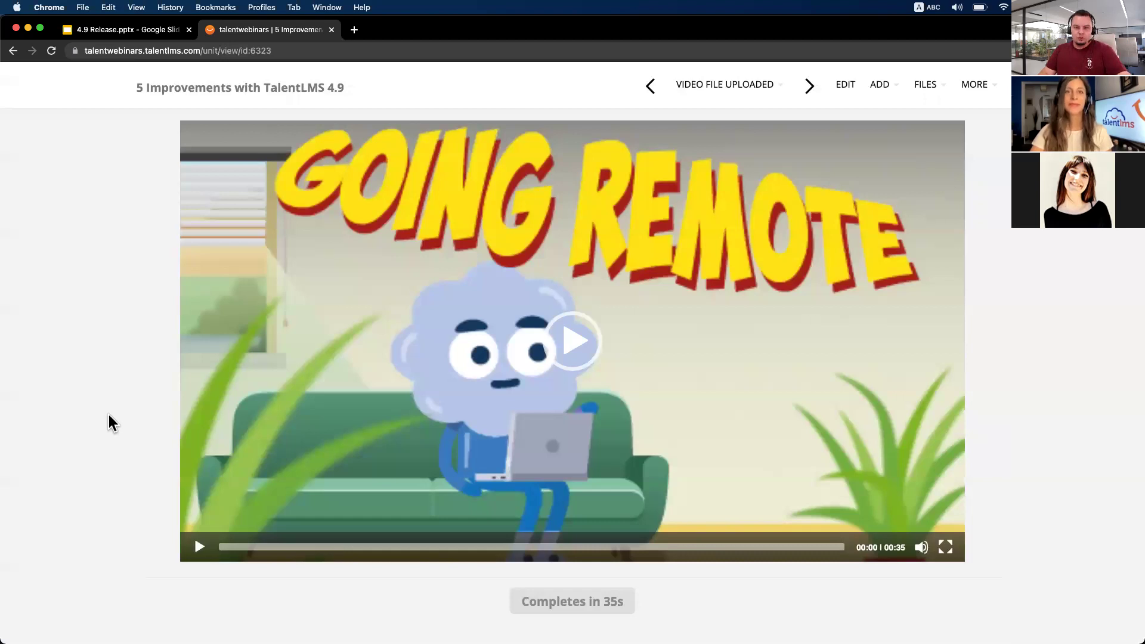
# Step: Mute the unit's video, play it for a few seconds past its poster image, and pause it
pyautogui.click(922, 546)
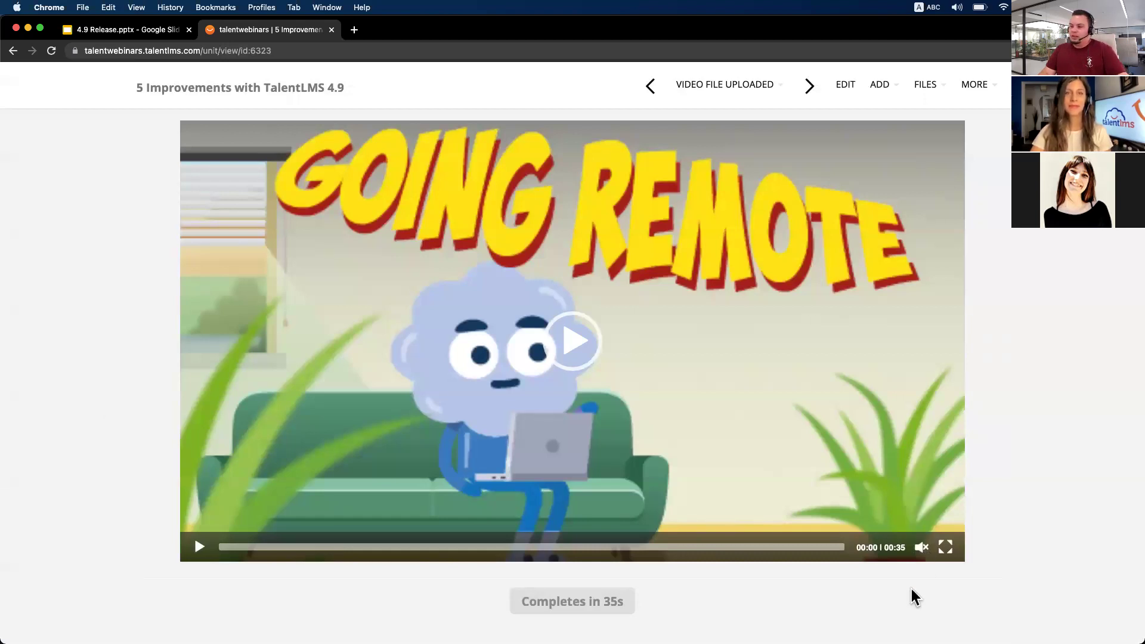
pyautogui.click(576, 361)
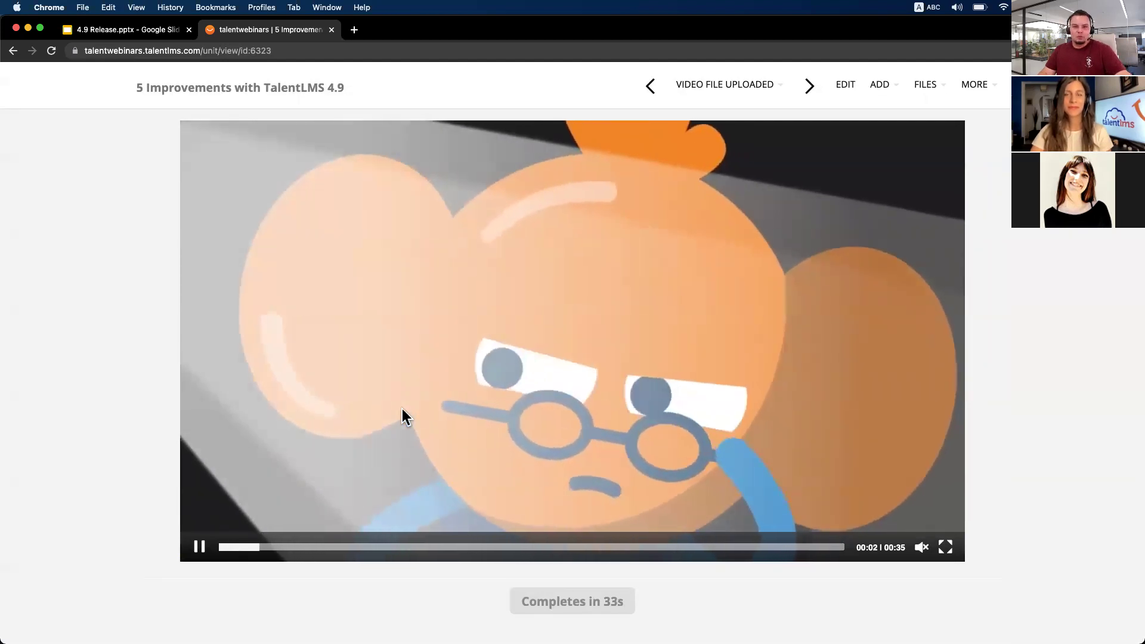
pyautogui.click(402, 409)
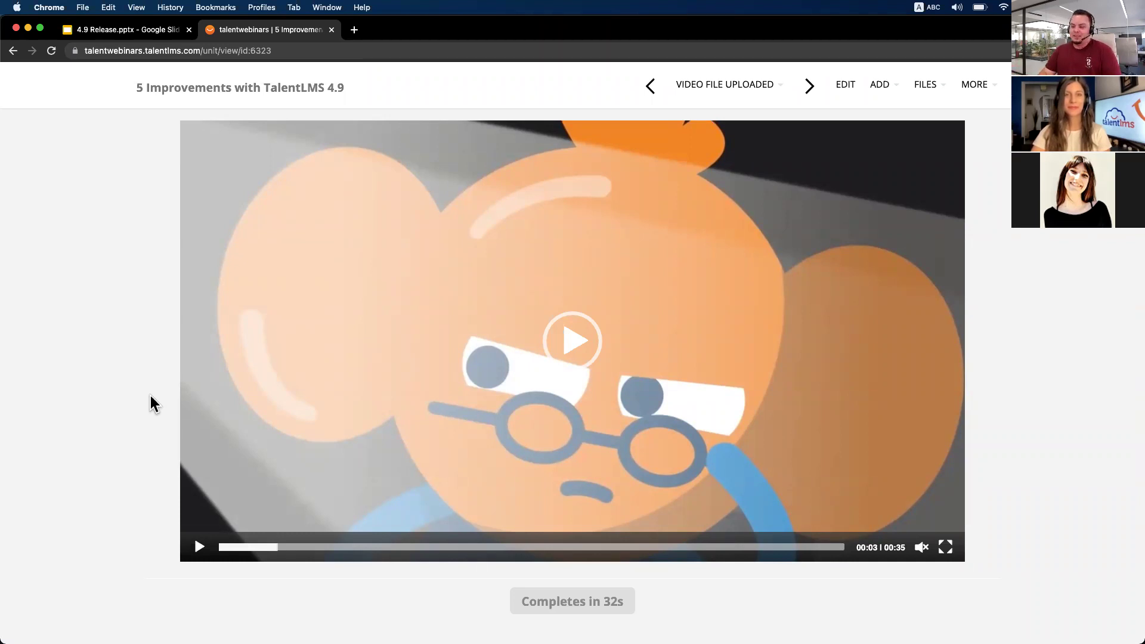
# Step: In the course's Test unit, set the weight of the email marketing campaigns question to 2, and return to the home page
pyautogui.click(264, 91)
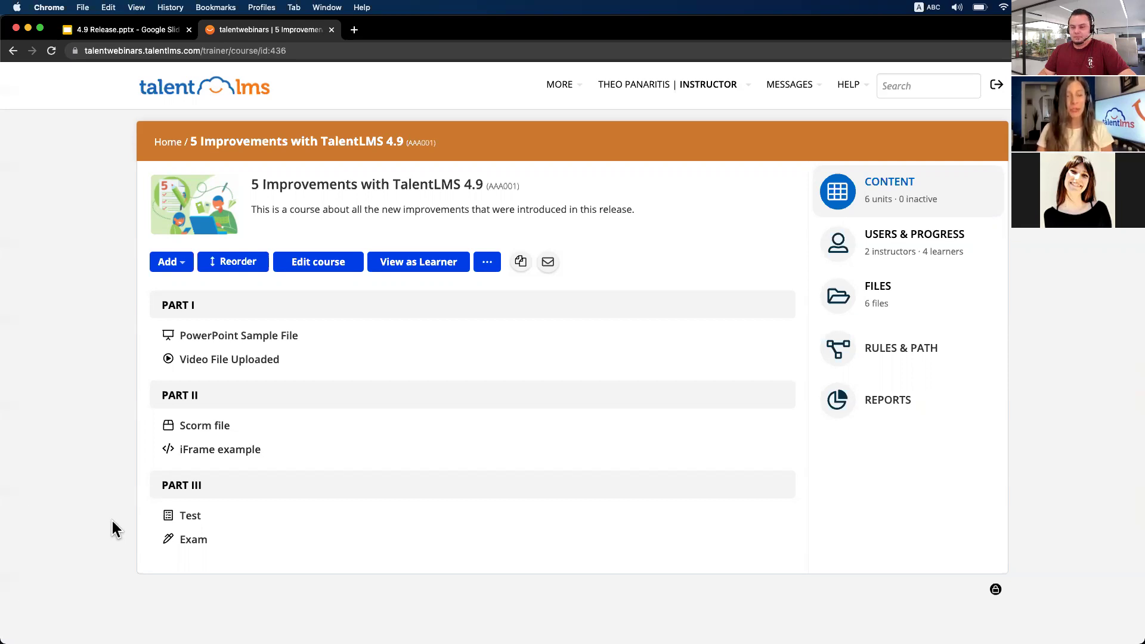
pyautogui.click(217, 518)
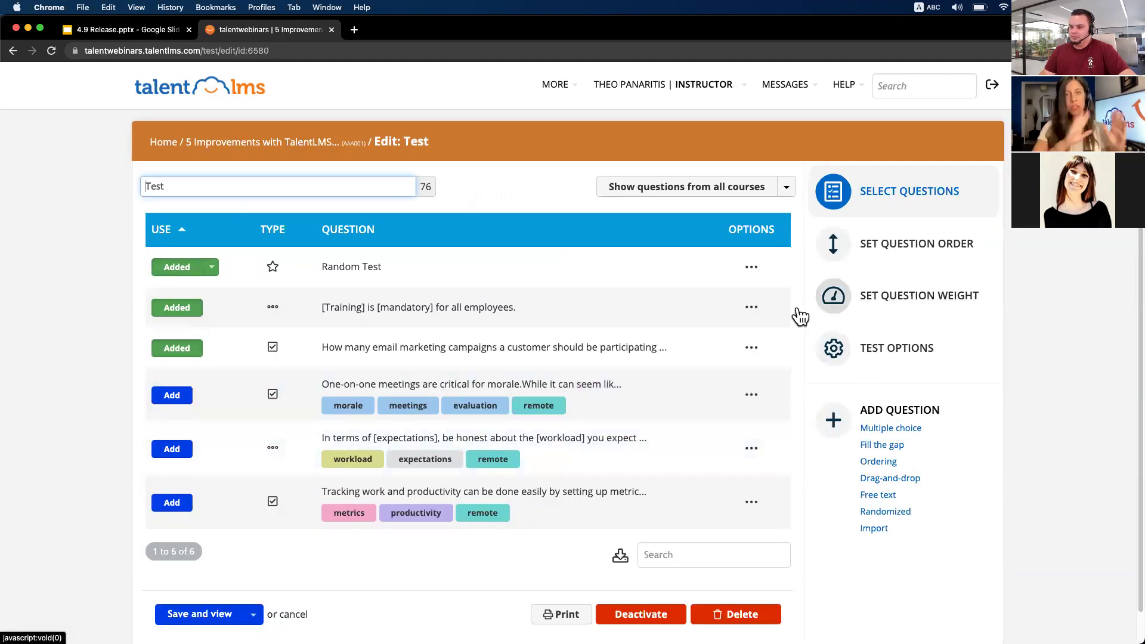
pyautogui.click(882, 303)
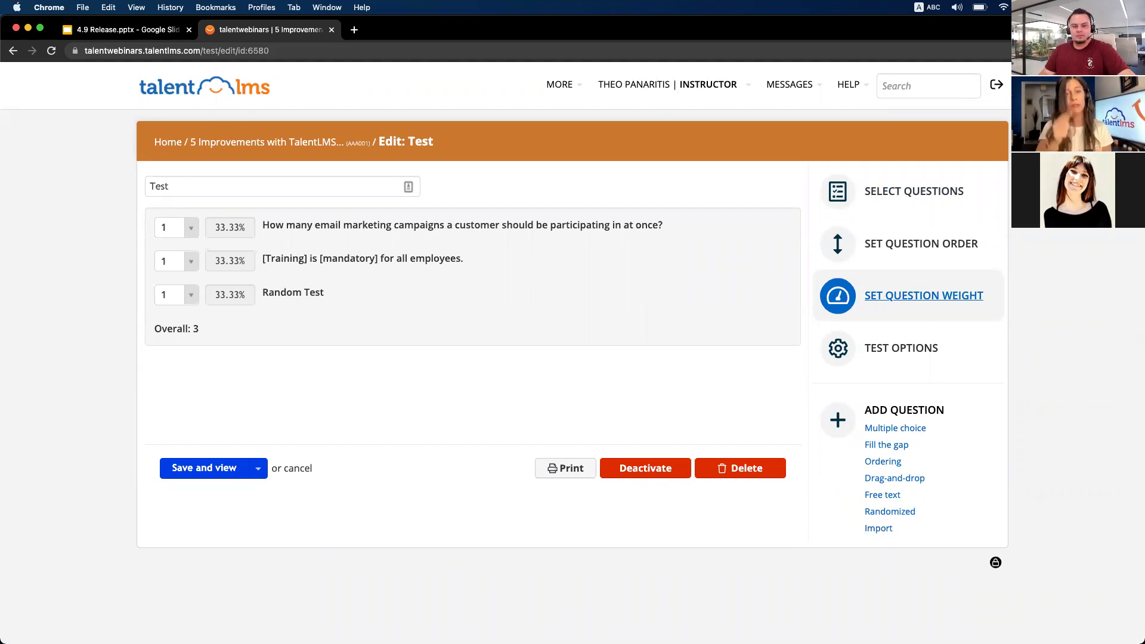
pyautogui.click(189, 229)
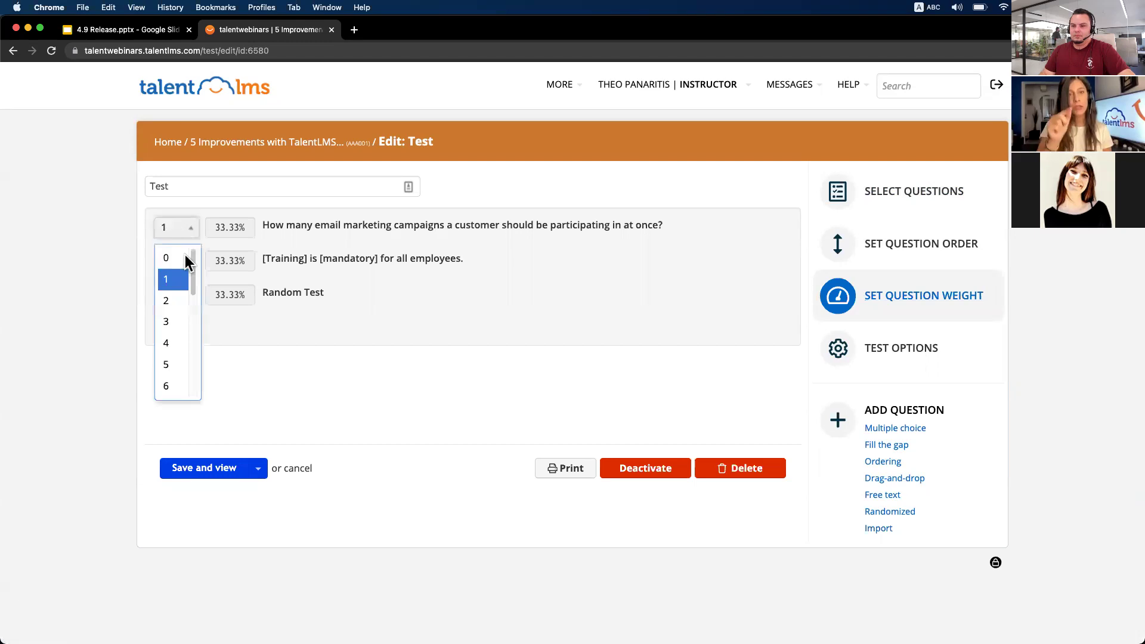
pyautogui.click(173, 301)
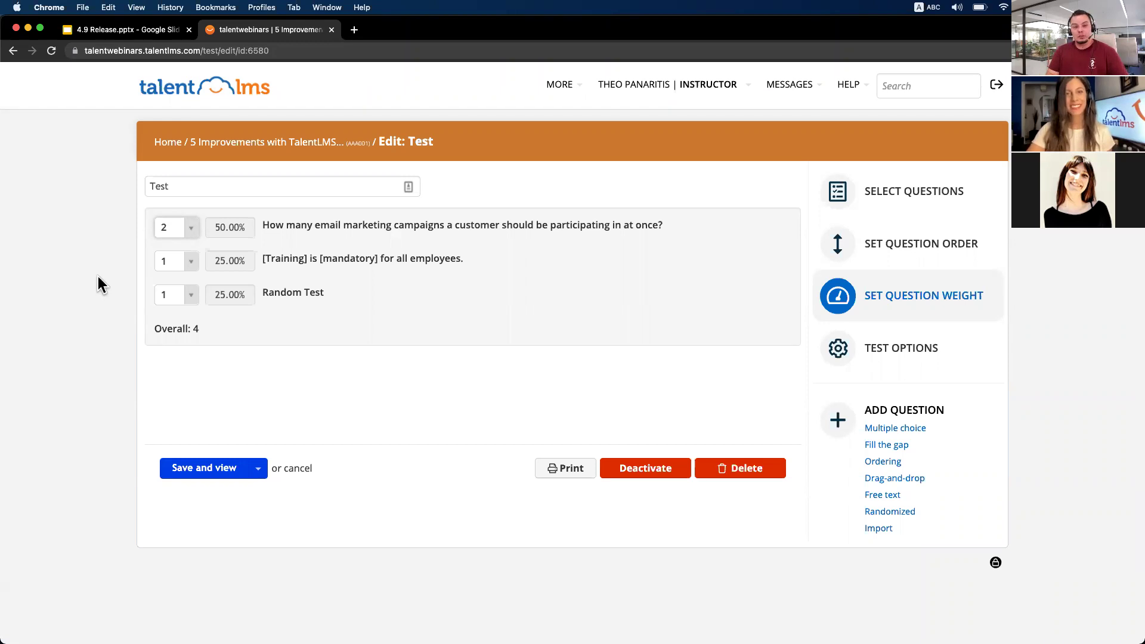
pyautogui.click(168, 144)
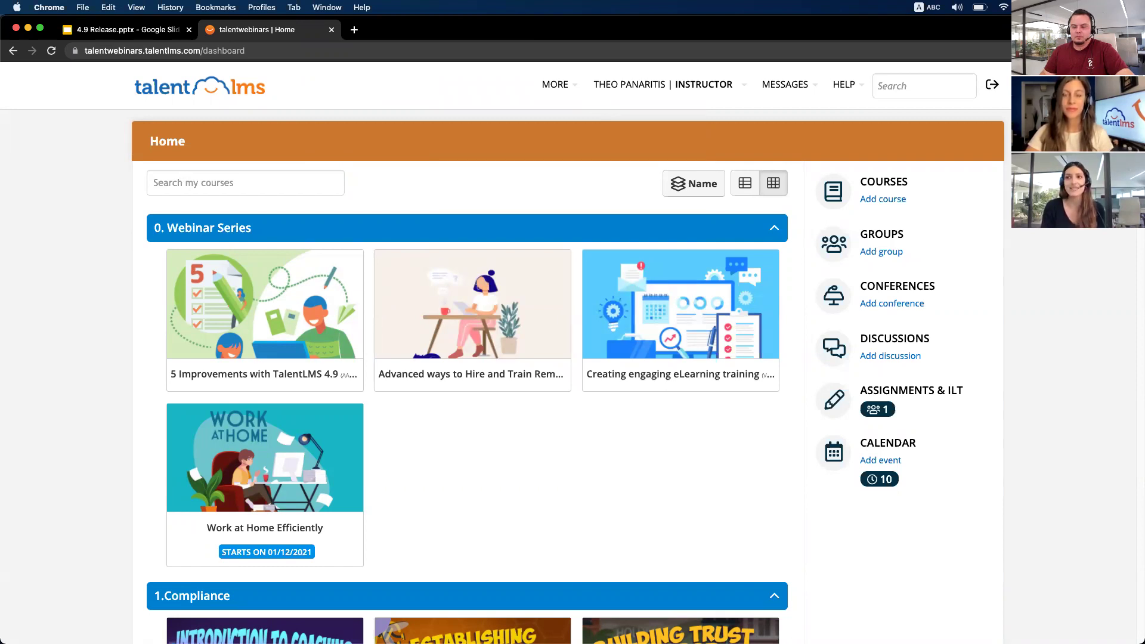
# Step: In the 5 Improvements with TalentLMS 4.9 course's Test unit, add the feedback "Absolutely!" to the mandatory training gap question and save it
pyautogui.click(234, 305)
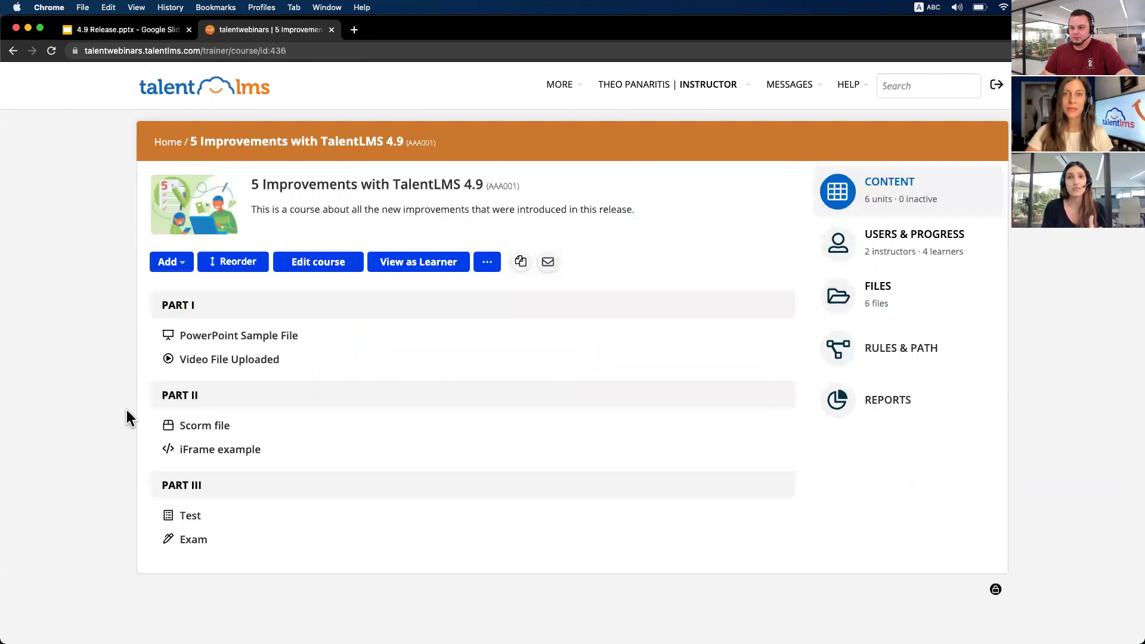
pyautogui.click(216, 517)
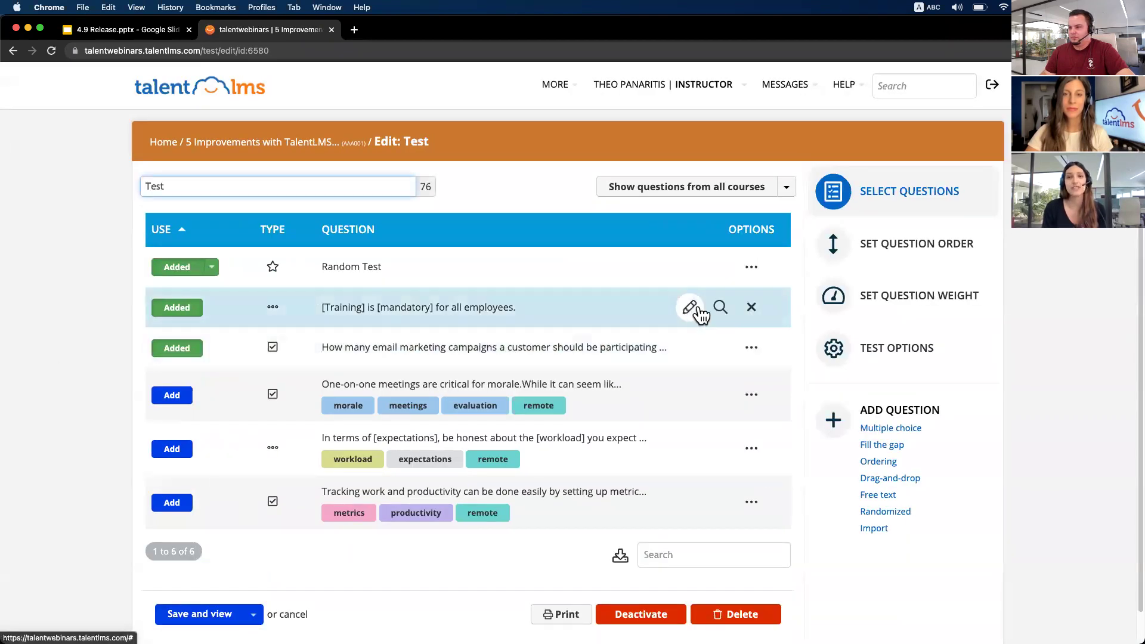
pyautogui.click(690, 309)
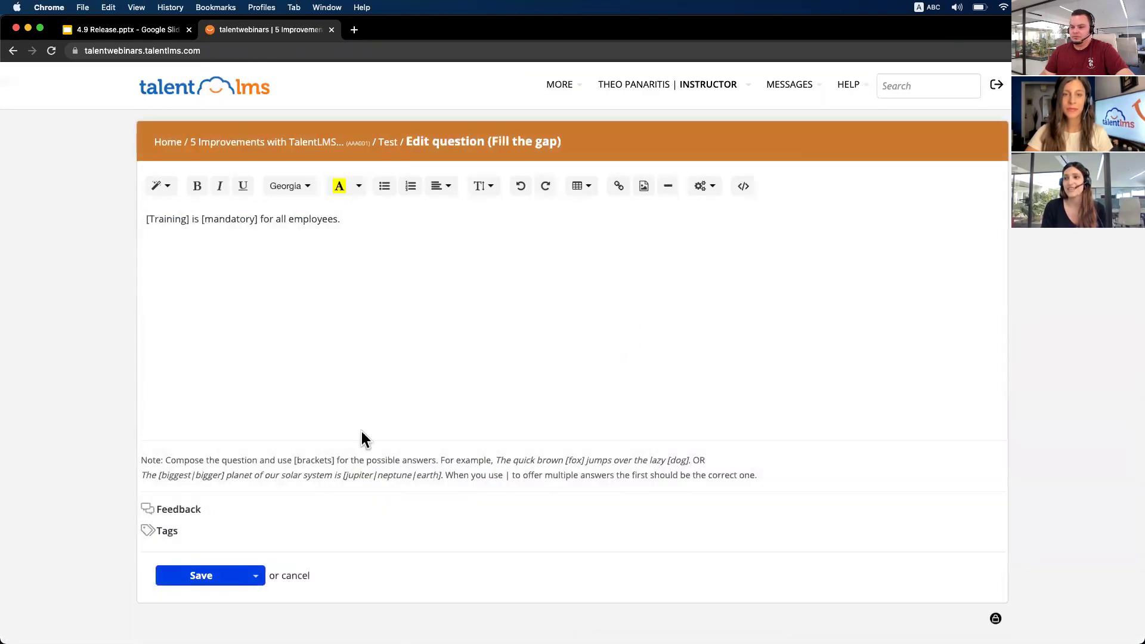
pyautogui.click(198, 513)
pyautogui.write('Absolutely!')
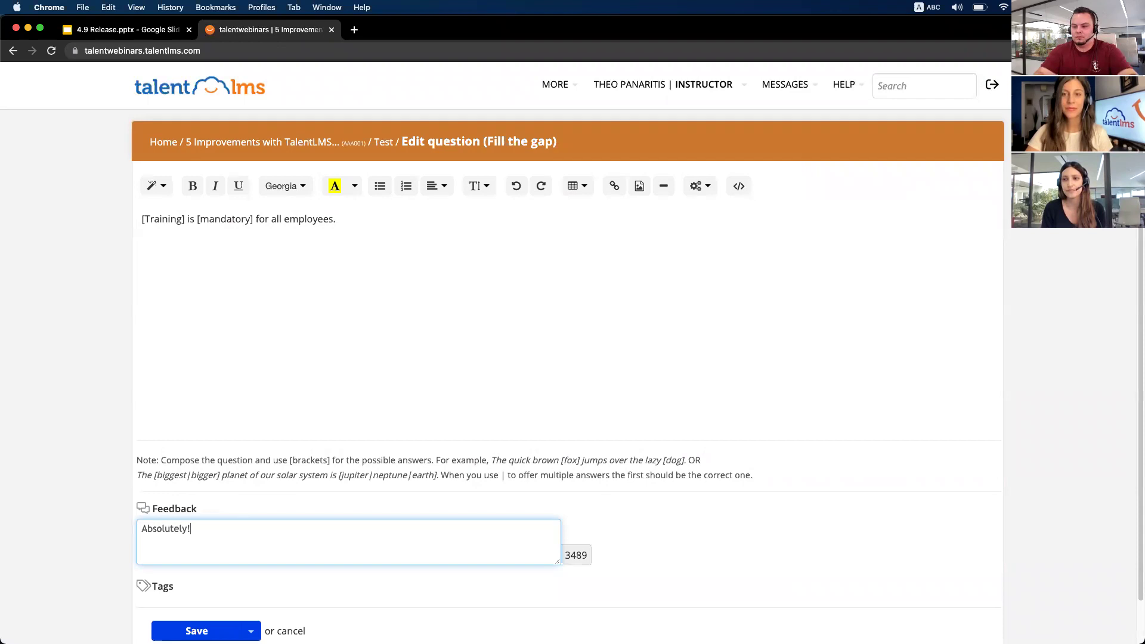
pyautogui.scroll(-1, 203, 614)
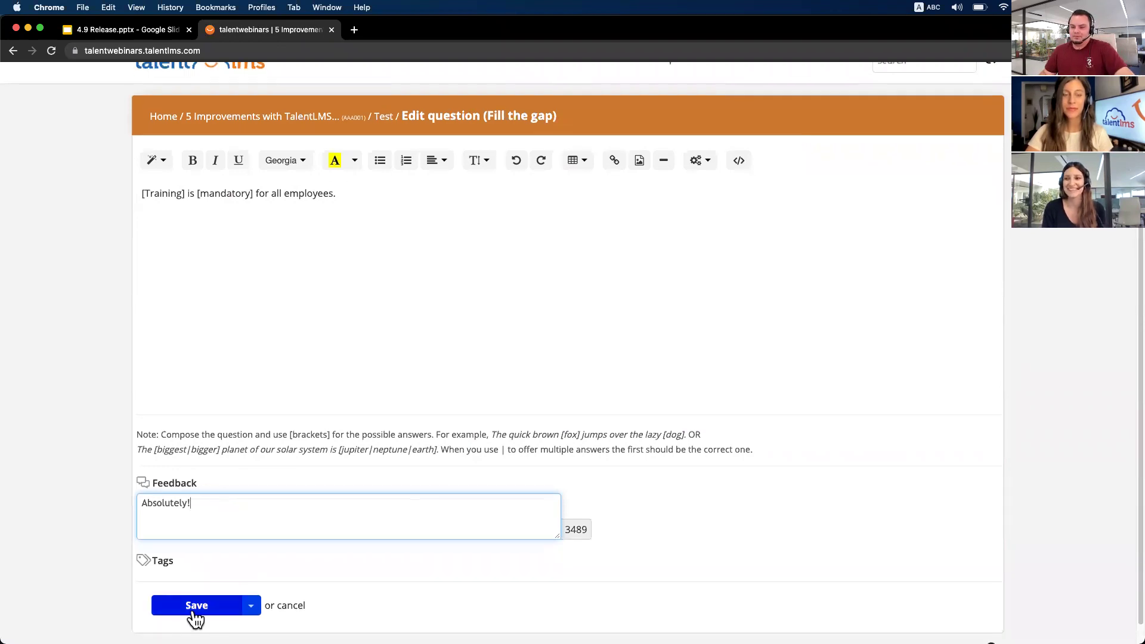
pyautogui.click(195, 614)
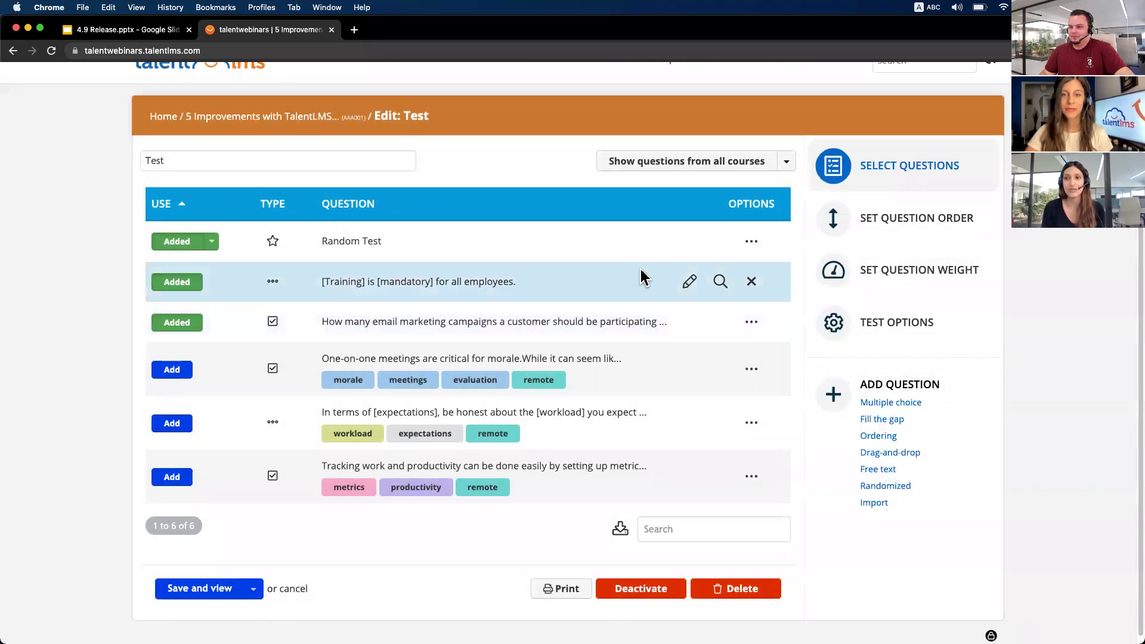
# Step: Preview the mandatory training gap question, submit Training and mandatory as its answers, and close the preview
pyautogui.click(722, 283)
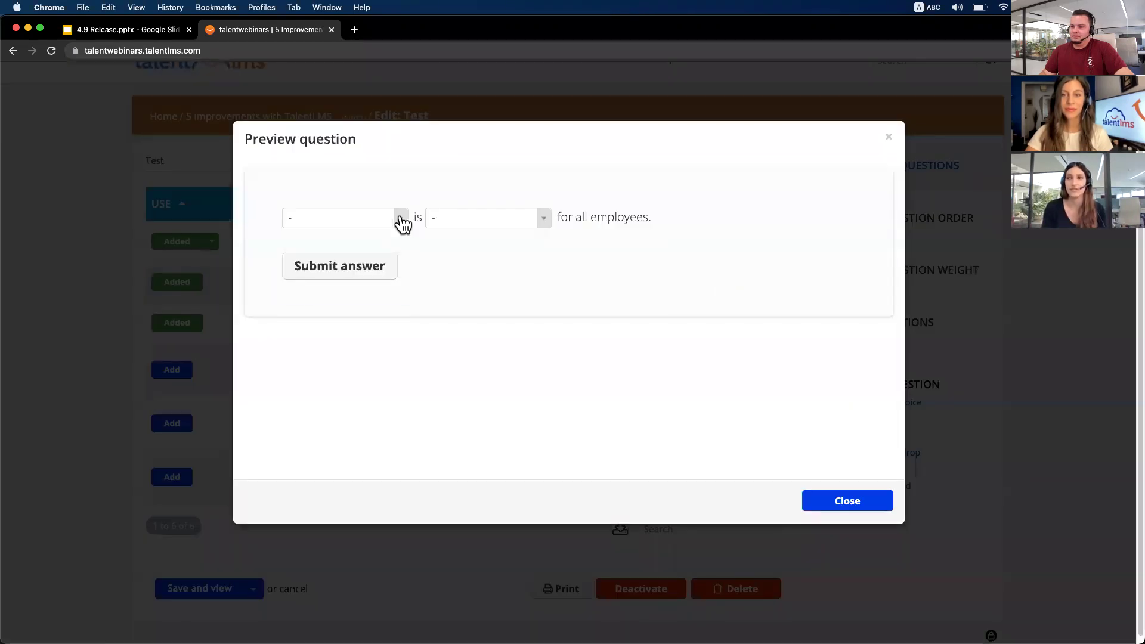
pyautogui.click(396, 221)
pyautogui.click(380, 268)
pyautogui.click(473, 219)
pyautogui.click(461, 282)
pyautogui.click(372, 273)
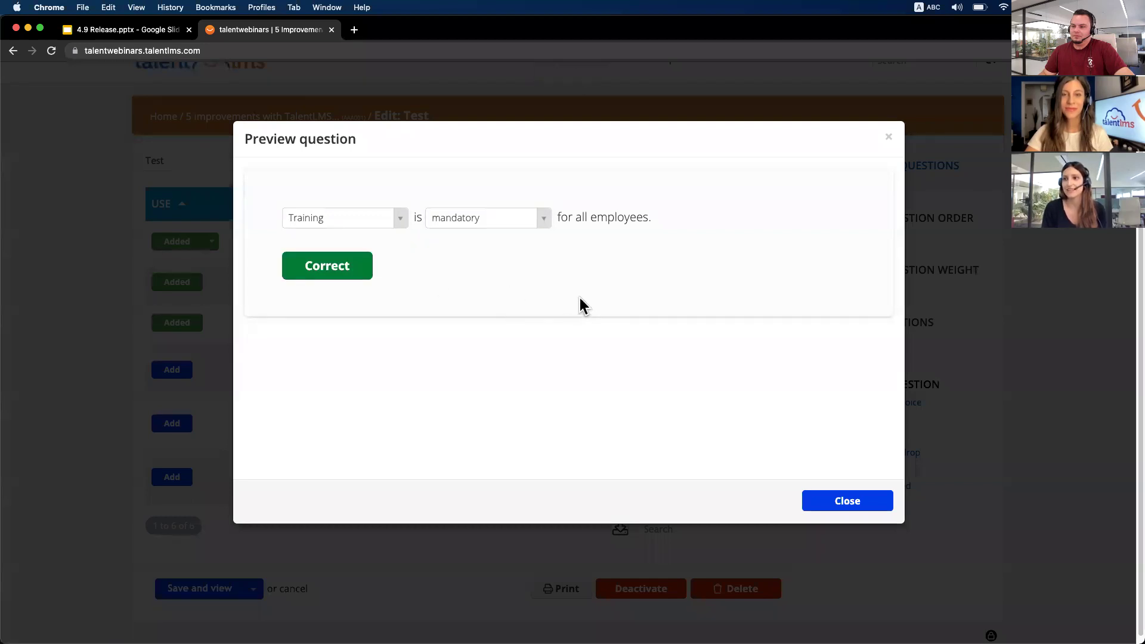
pyautogui.click(41, 340)
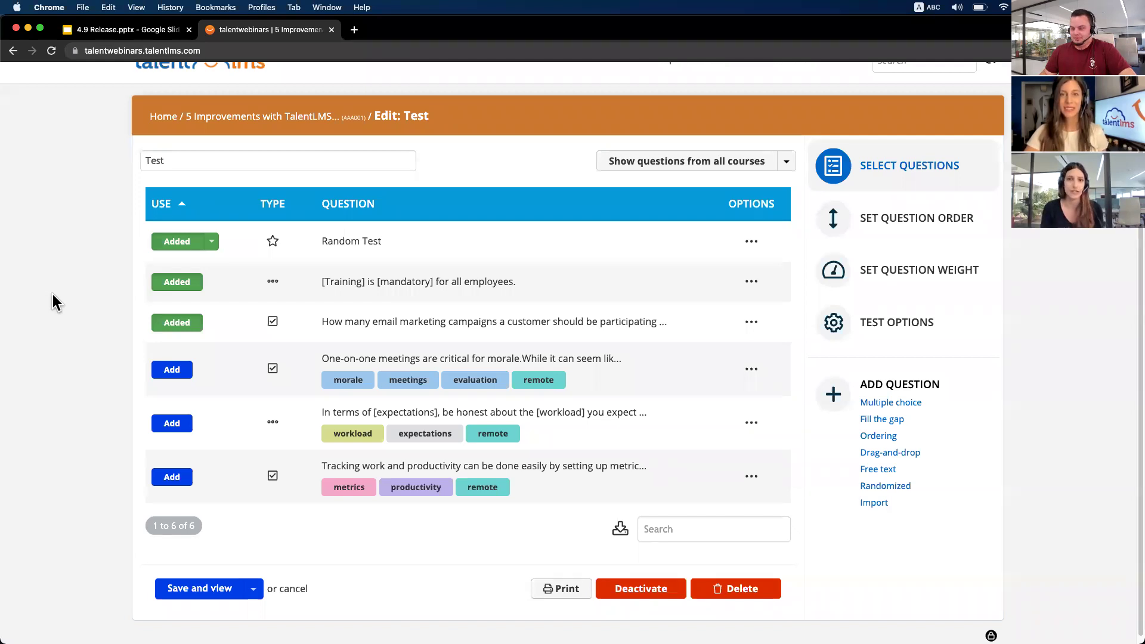
# Step: Examine the test options, including the messages for passed and not passed, and return to the home page
pyautogui.click(897, 323)
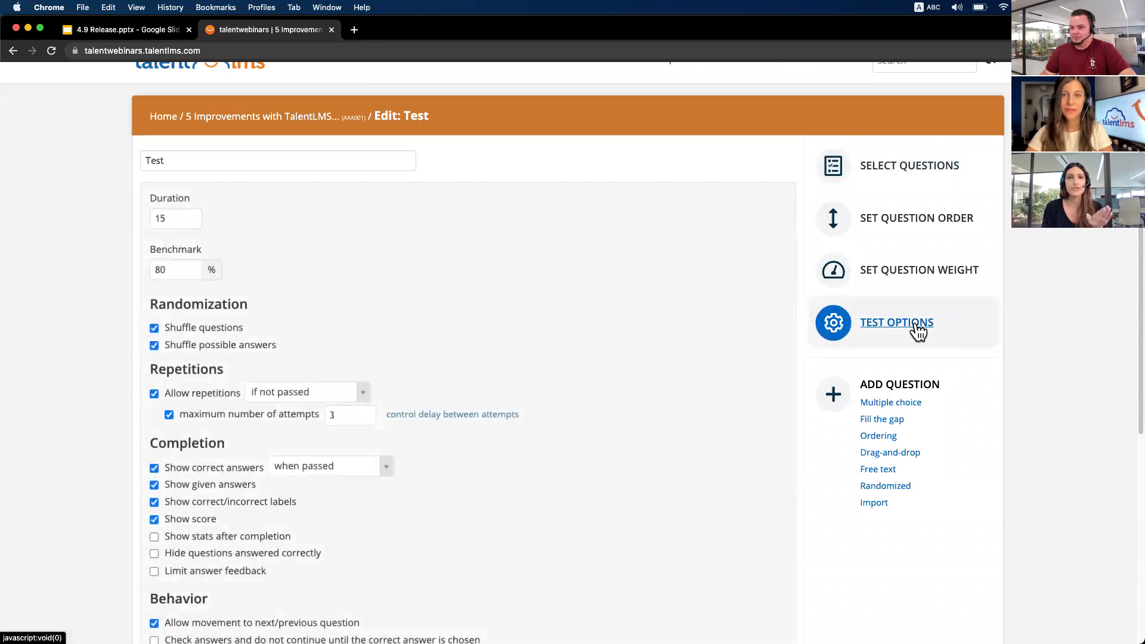
pyautogui.scroll(-6, 453, 263)
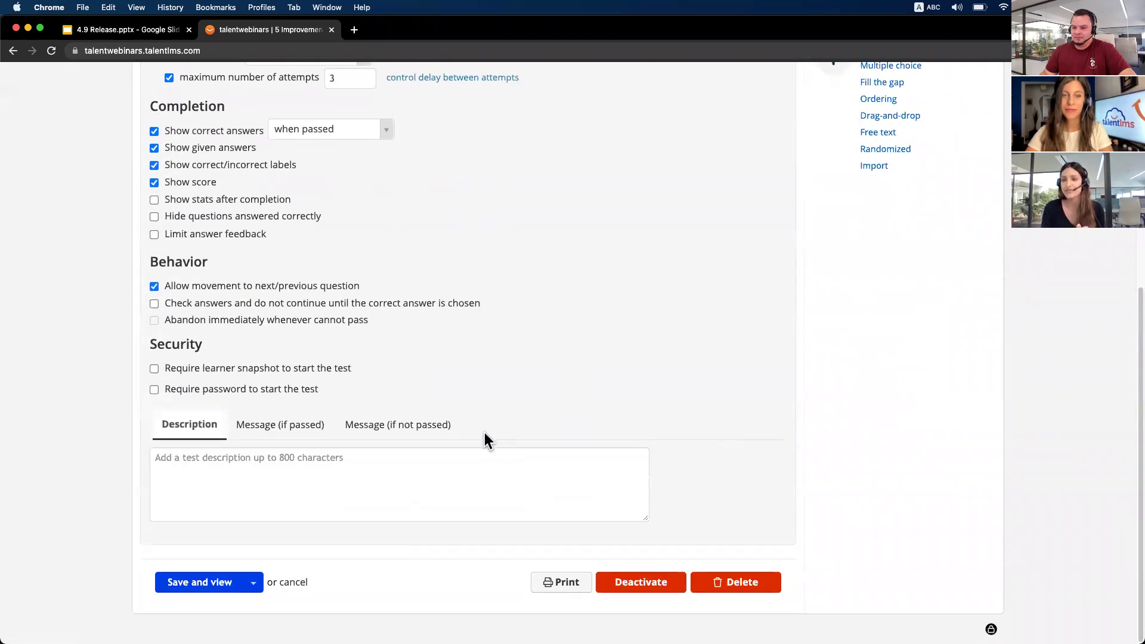
pyautogui.click(302, 434)
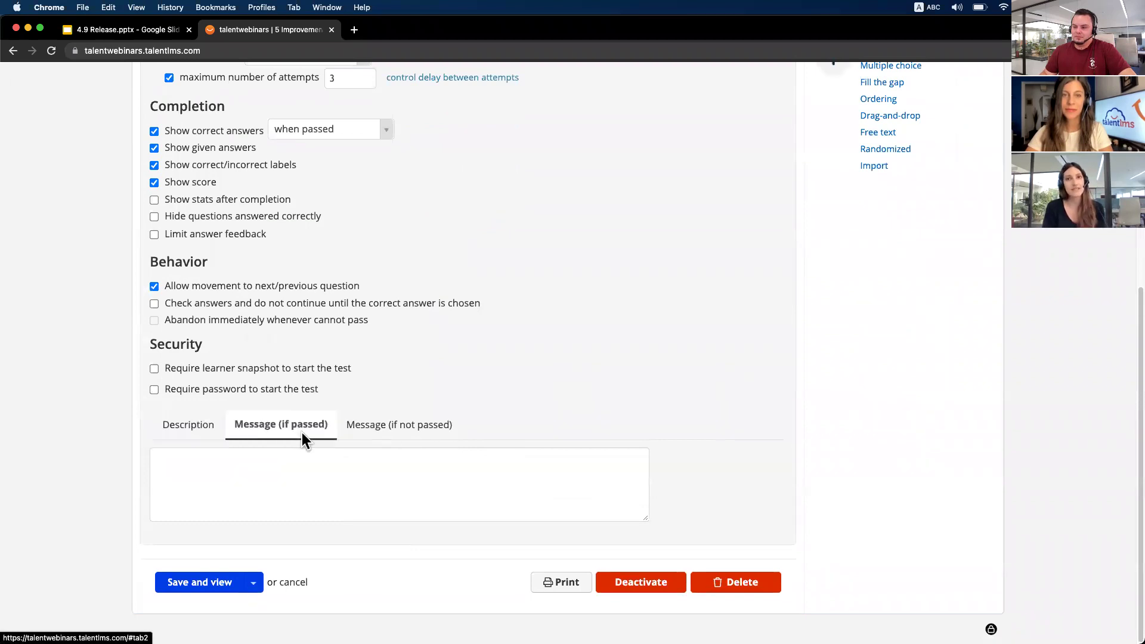
pyautogui.click(393, 440)
pyautogui.click(381, 491)
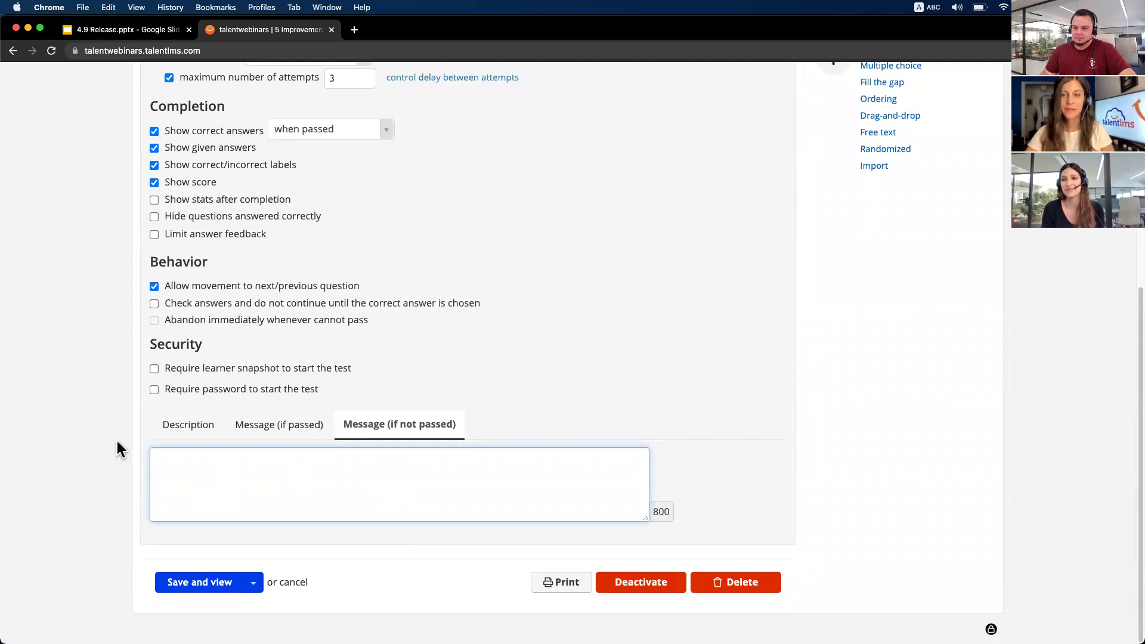
pyautogui.scroll(10, 111, 431)
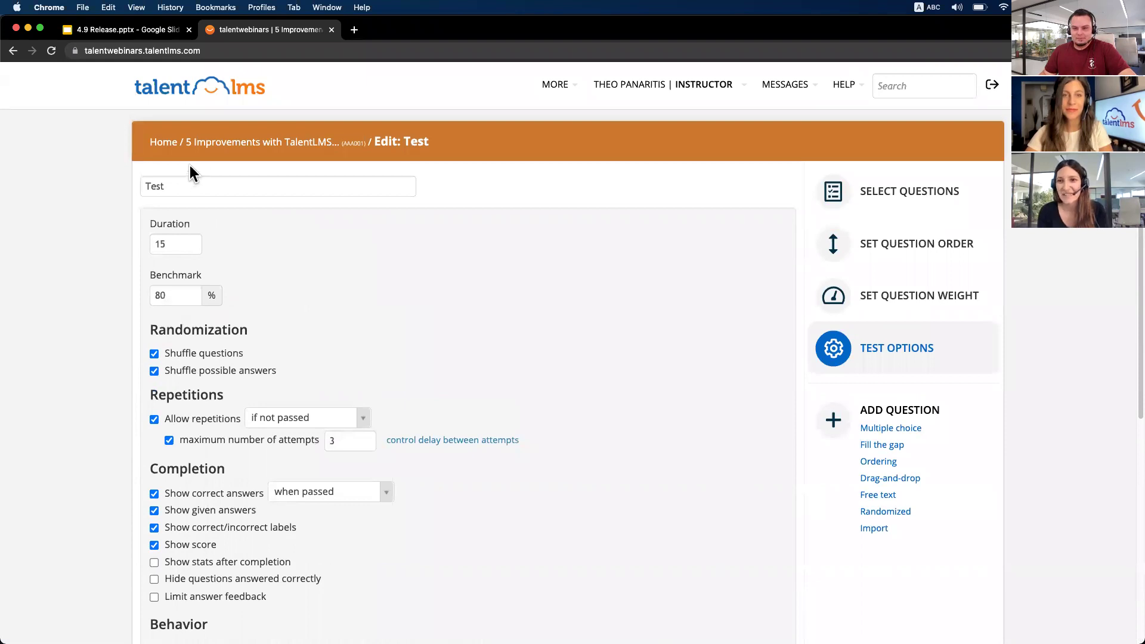
pyautogui.click(168, 143)
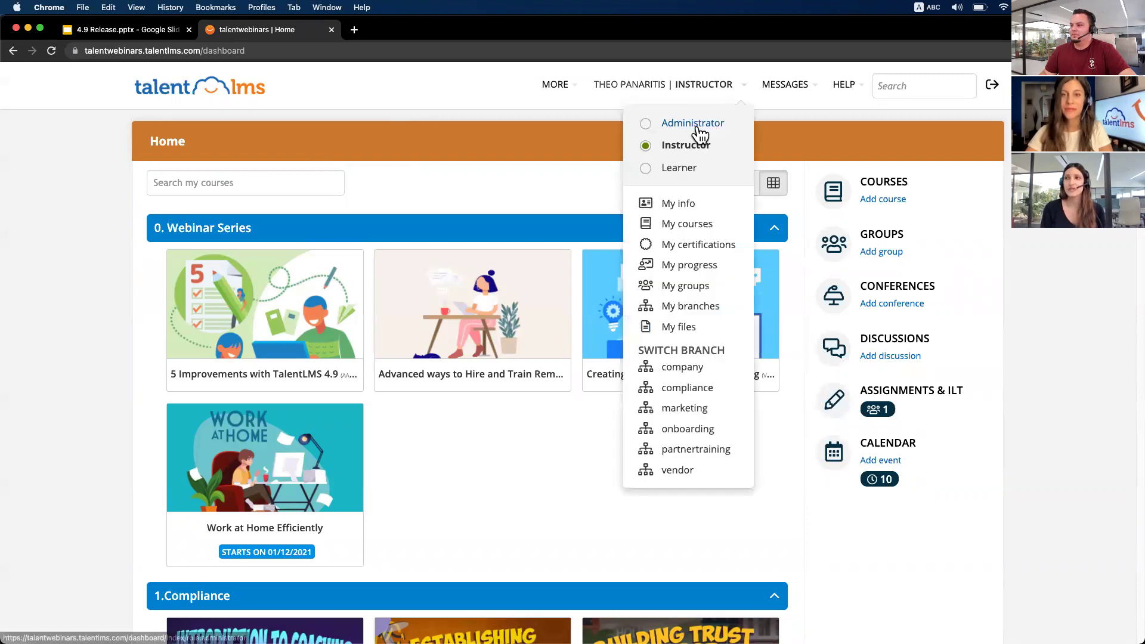
# Step: Switch to the Administrator role and examine the signup and default user type in the account's user settings
pyautogui.click(693, 124)
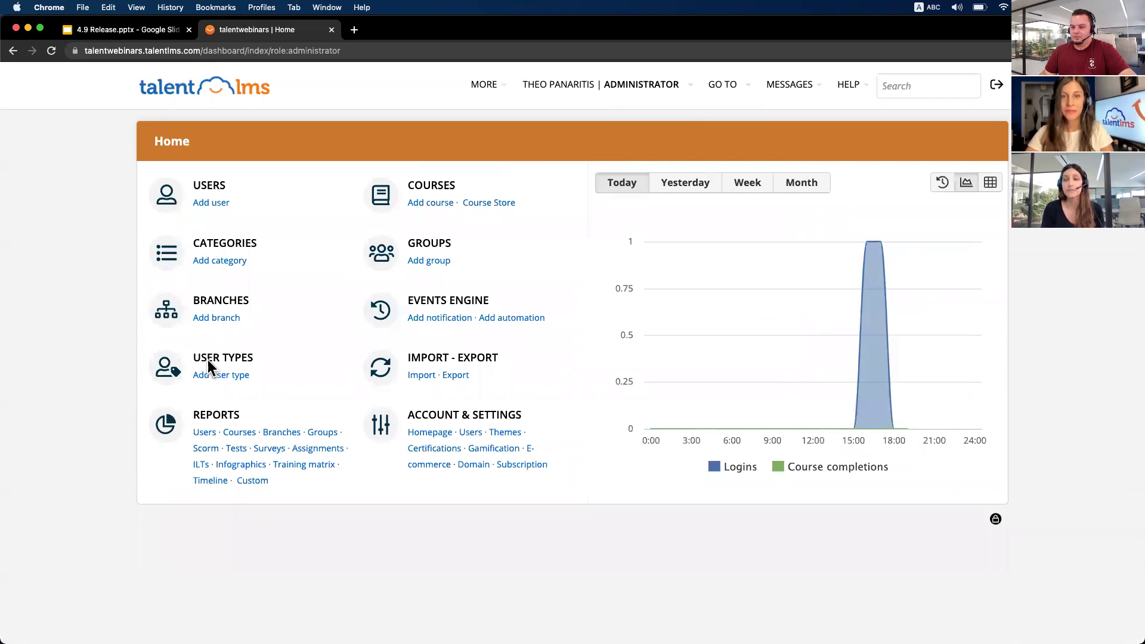
pyautogui.click(465, 437)
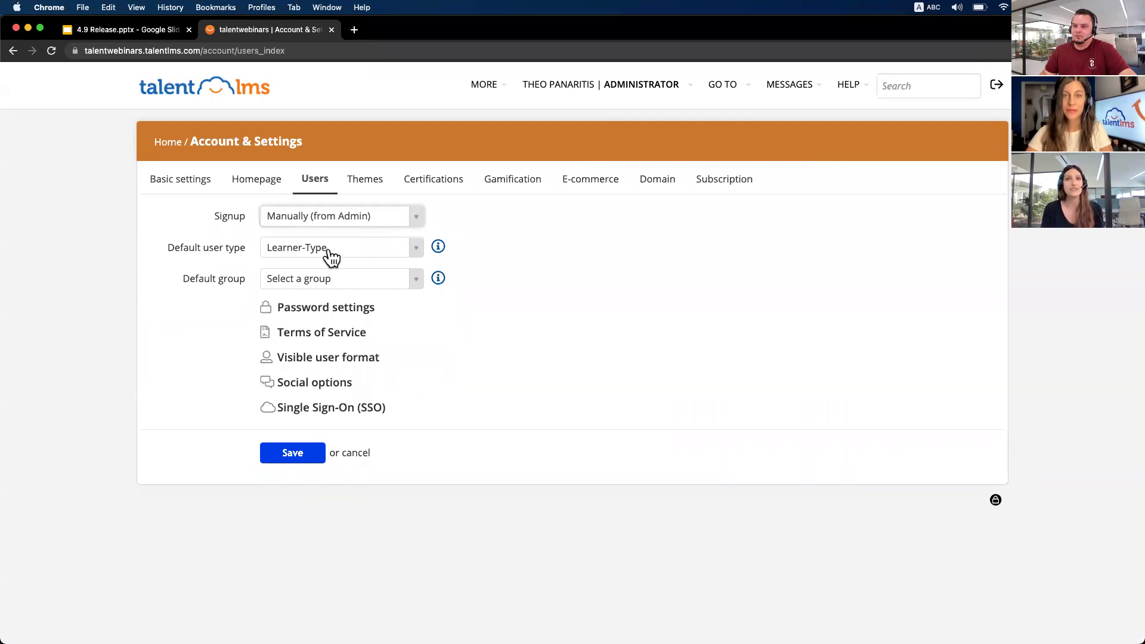
pyautogui.click(166, 143)
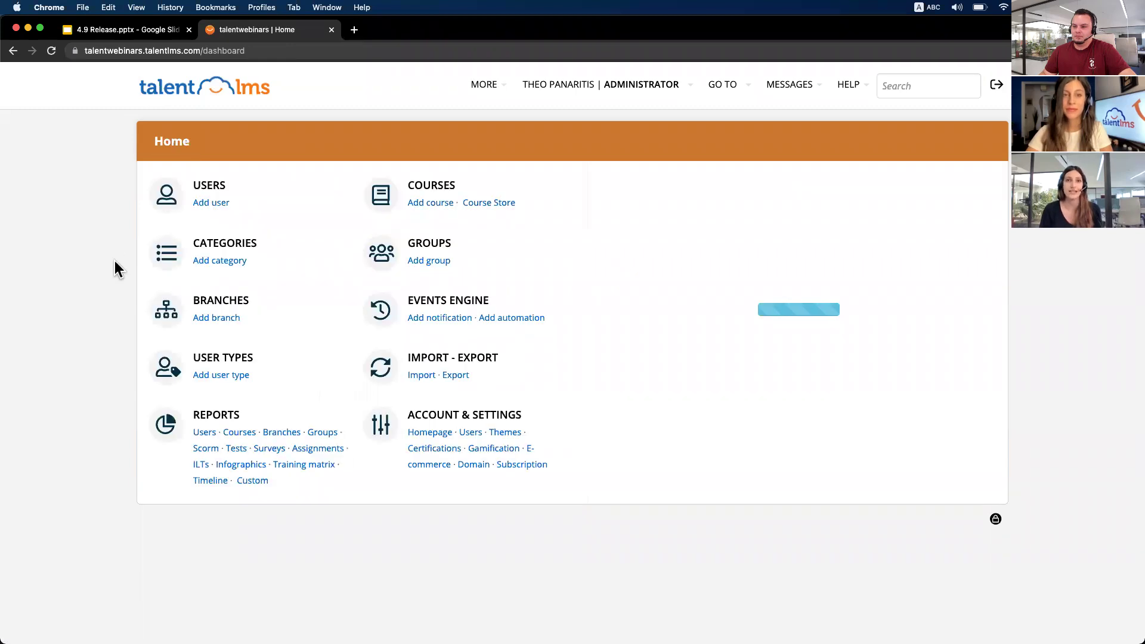
# Step: Examine the default user type and signup choices in the company branch's user settings, and return to the home page
pyautogui.click(160, 323)
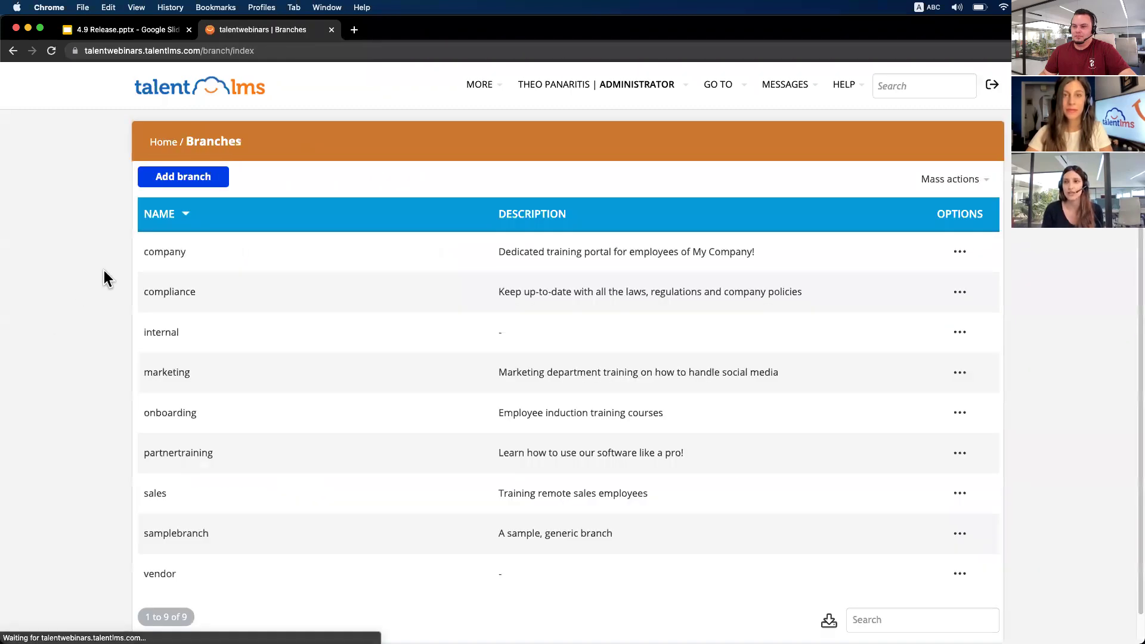
pyautogui.click(145, 255)
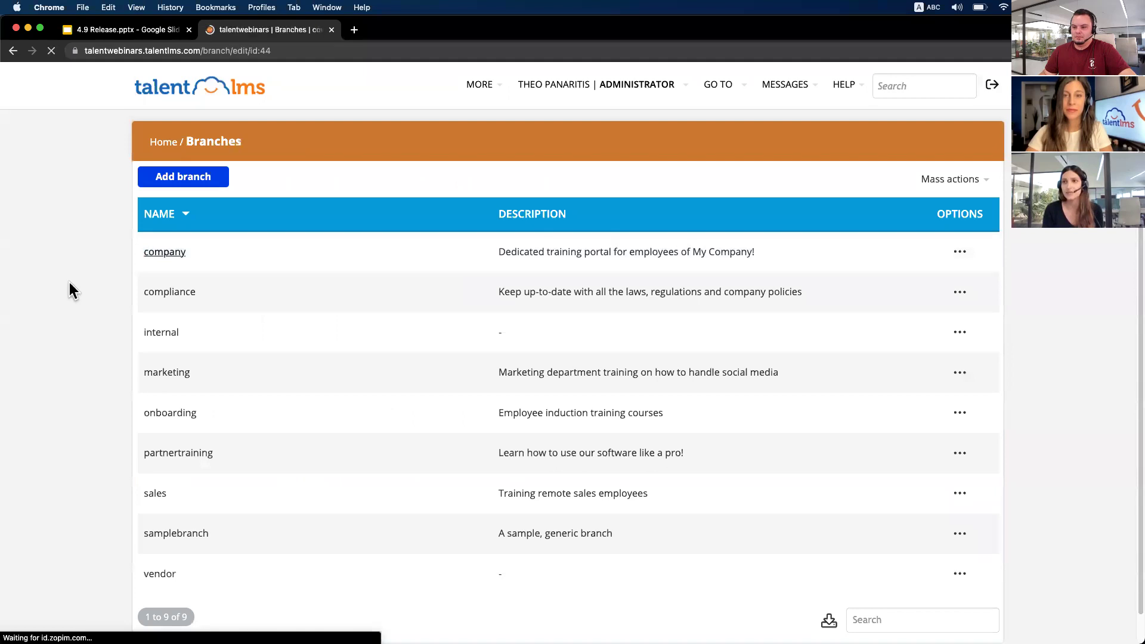
pyautogui.scroll(-10, 76, 303)
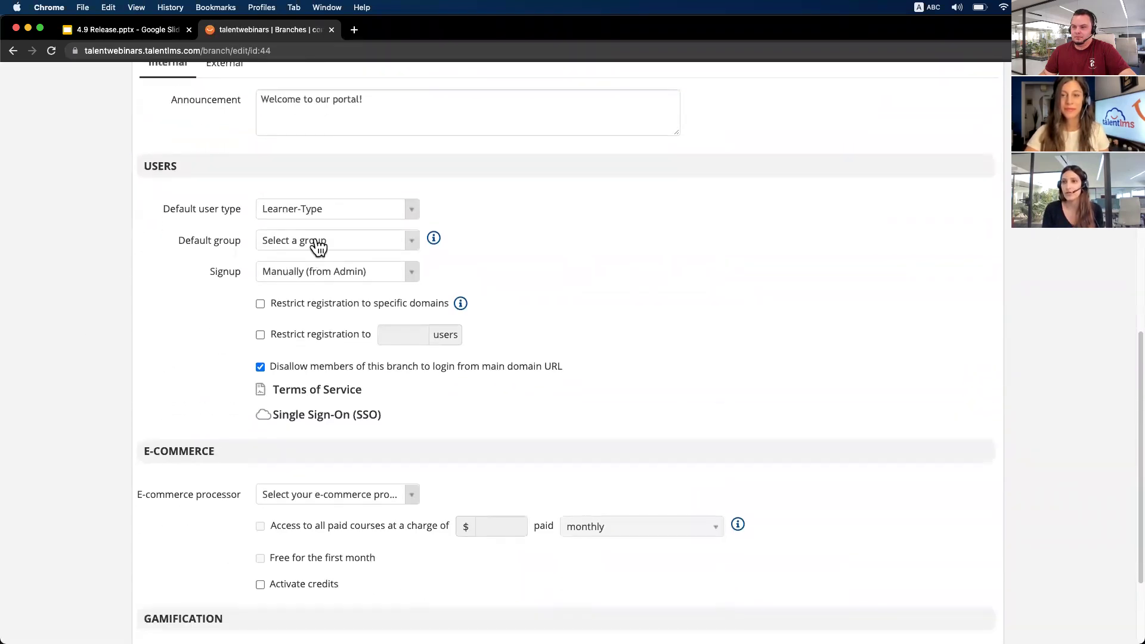
pyautogui.click(349, 214)
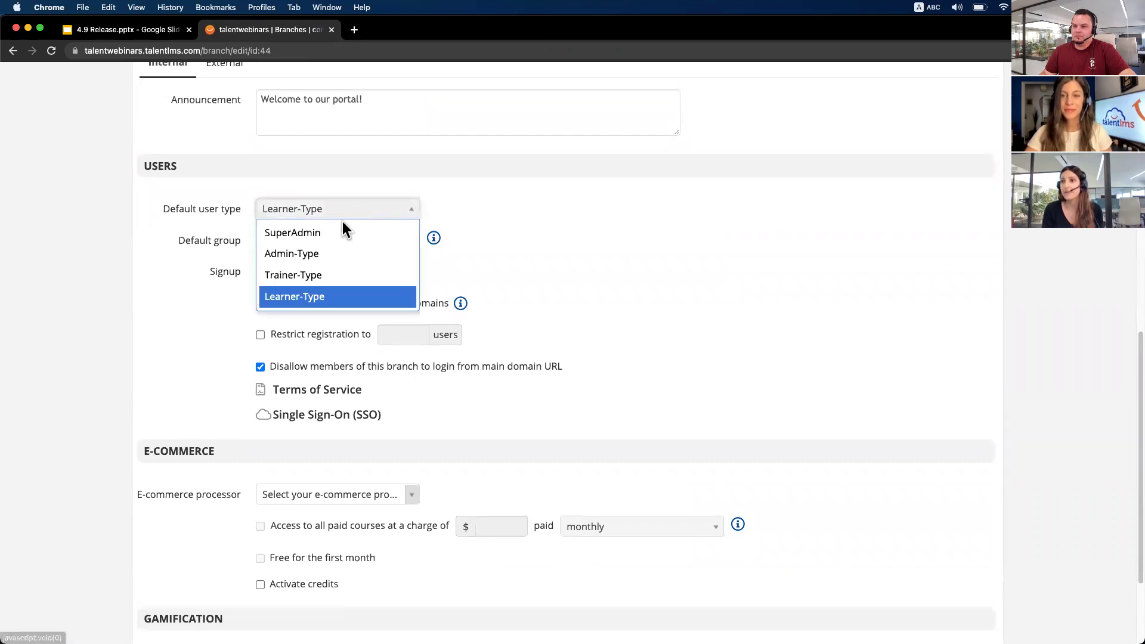
pyautogui.click(78, 262)
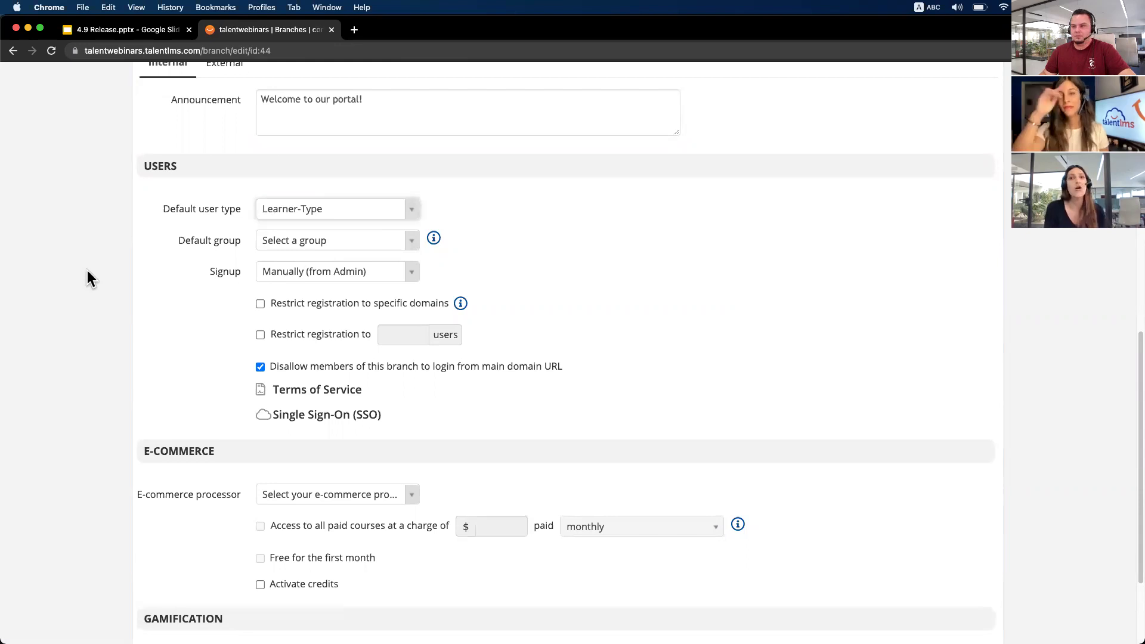
pyautogui.click(268, 274)
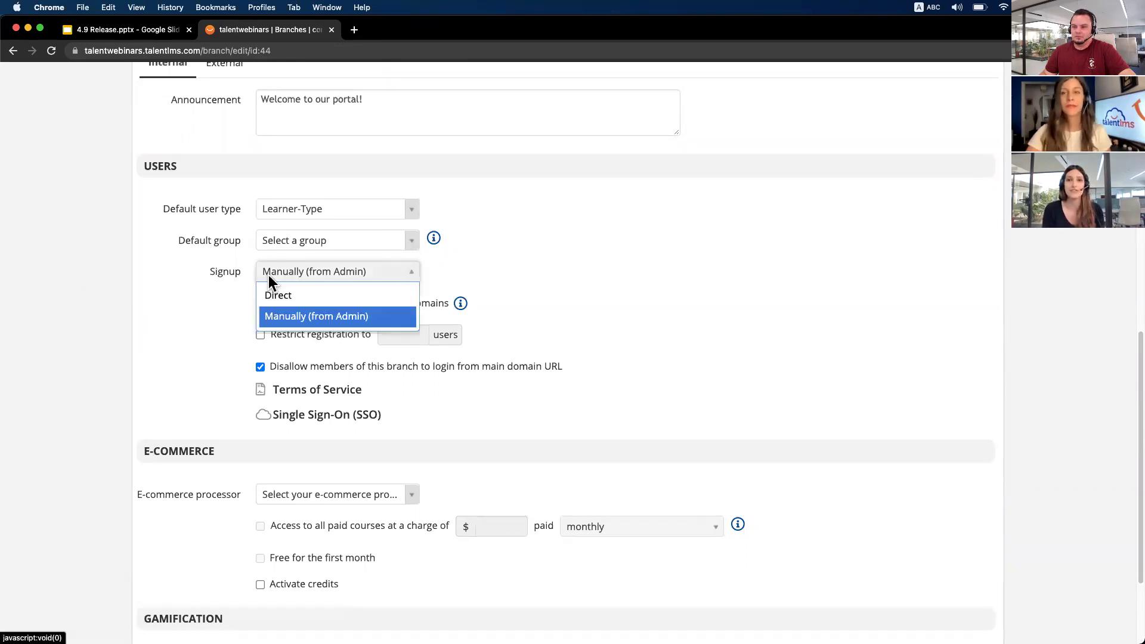
pyautogui.click(268, 275)
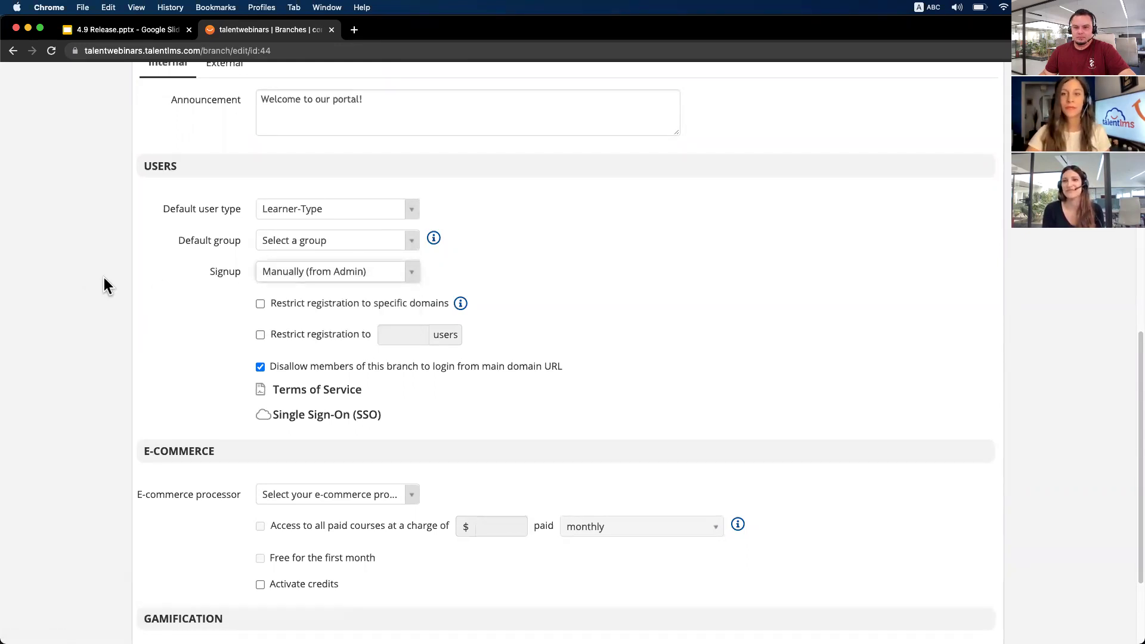
pyautogui.scroll(10, 105, 274)
pyautogui.click(167, 149)
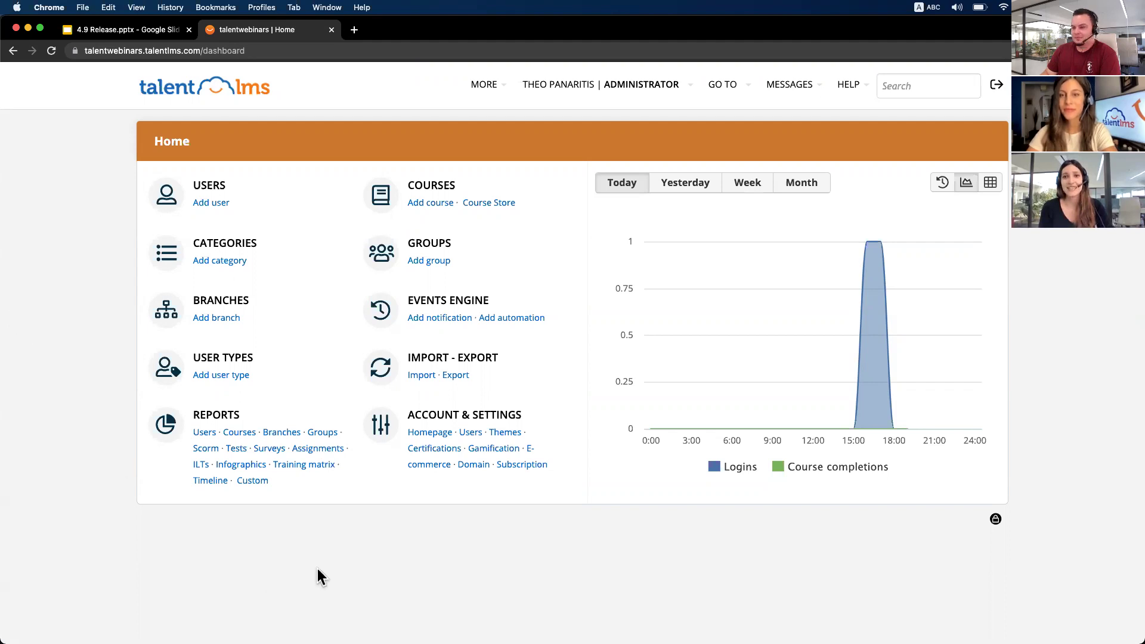
# Step: Select Microsoft Teams as the conference type in the account's basic settings, and return to the home page without saving
pyautogui.click(498, 417)
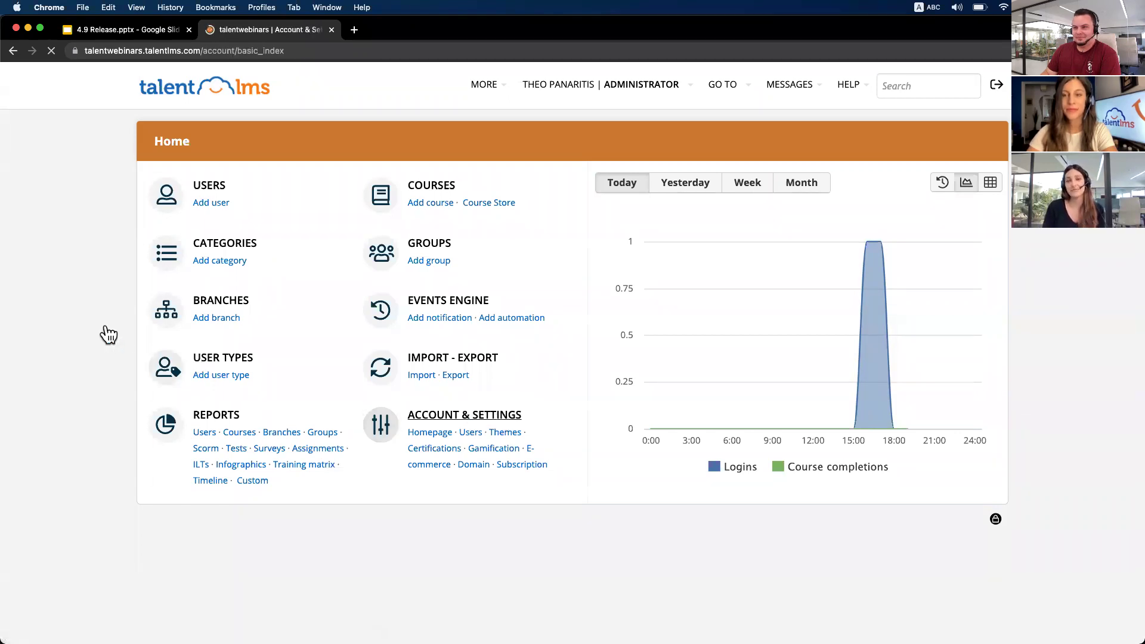
pyautogui.scroll(-15, 108, 328)
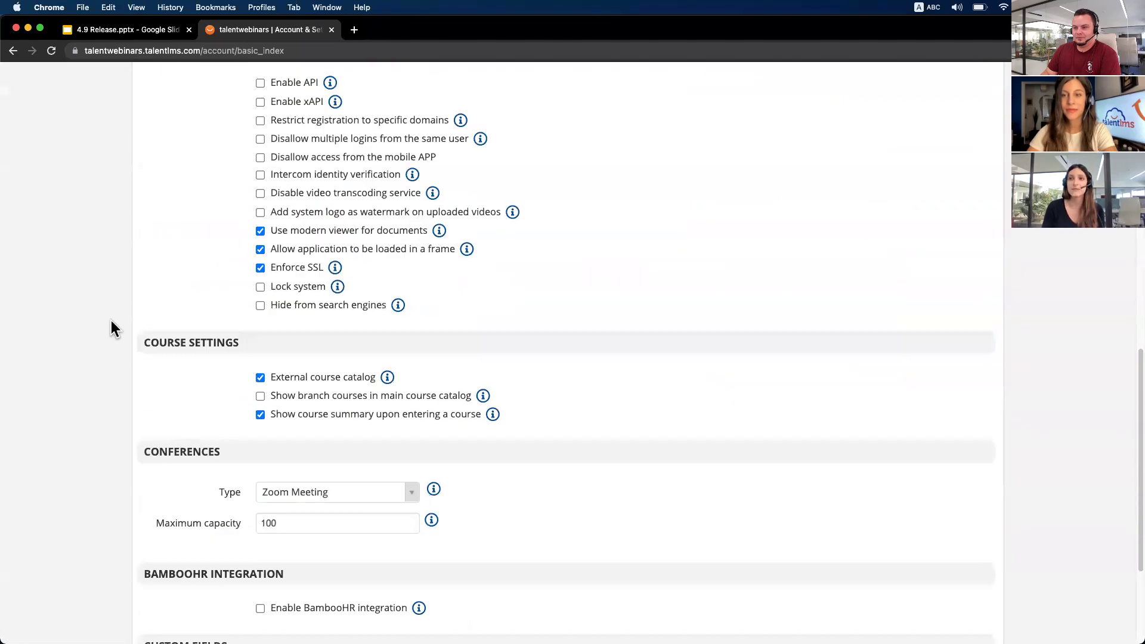
pyautogui.scroll(-1, 116, 334)
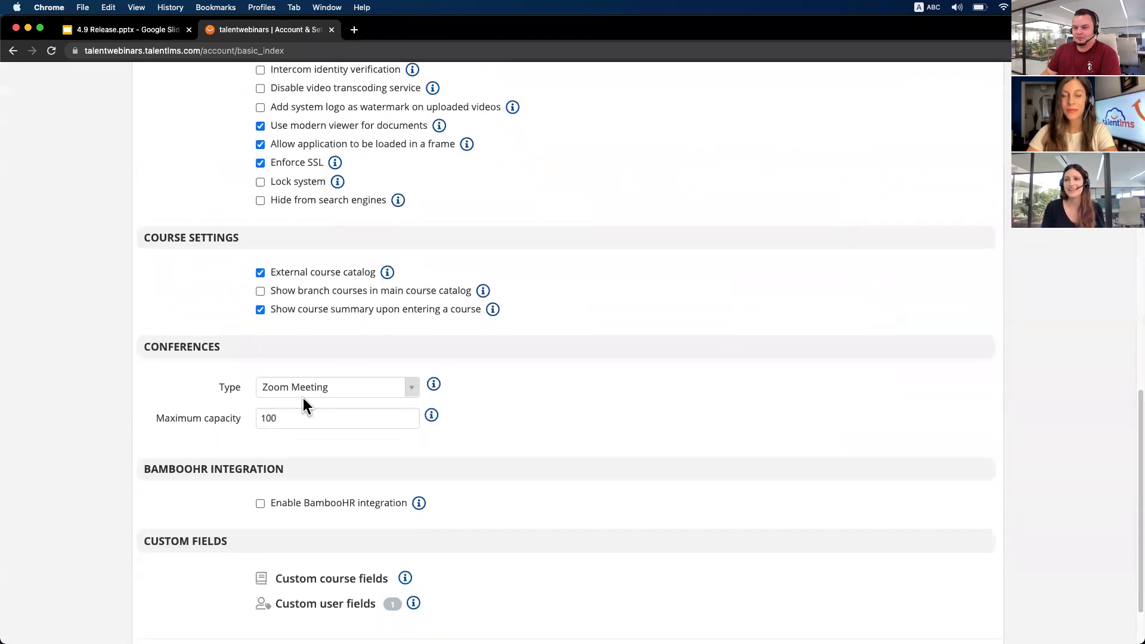
pyautogui.click(378, 388)
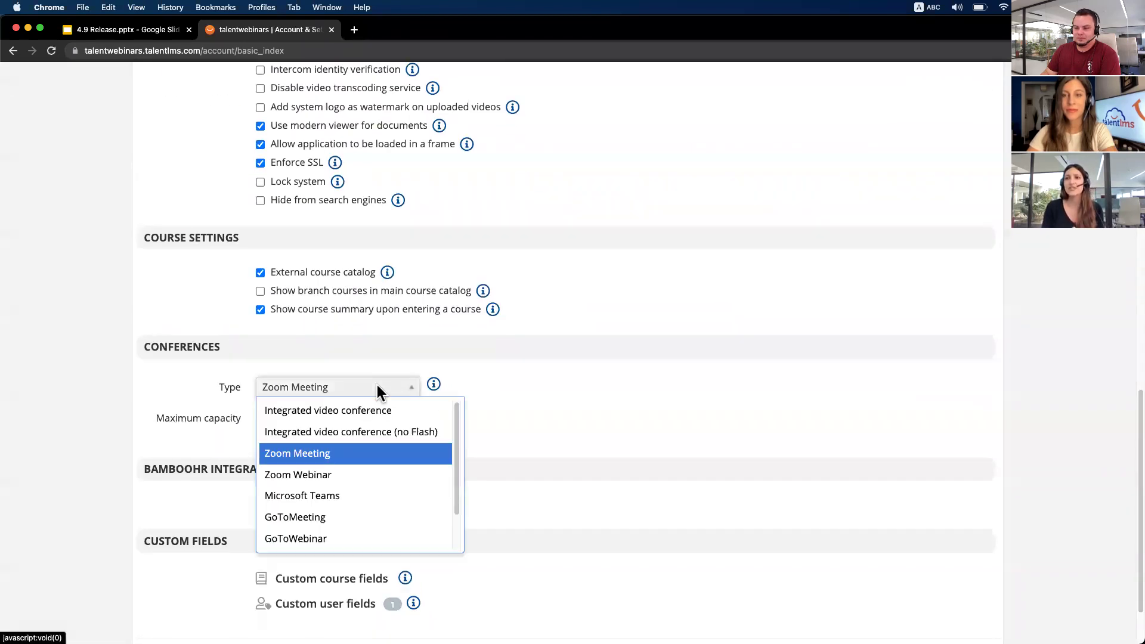
pyautogui.click(350, 495)
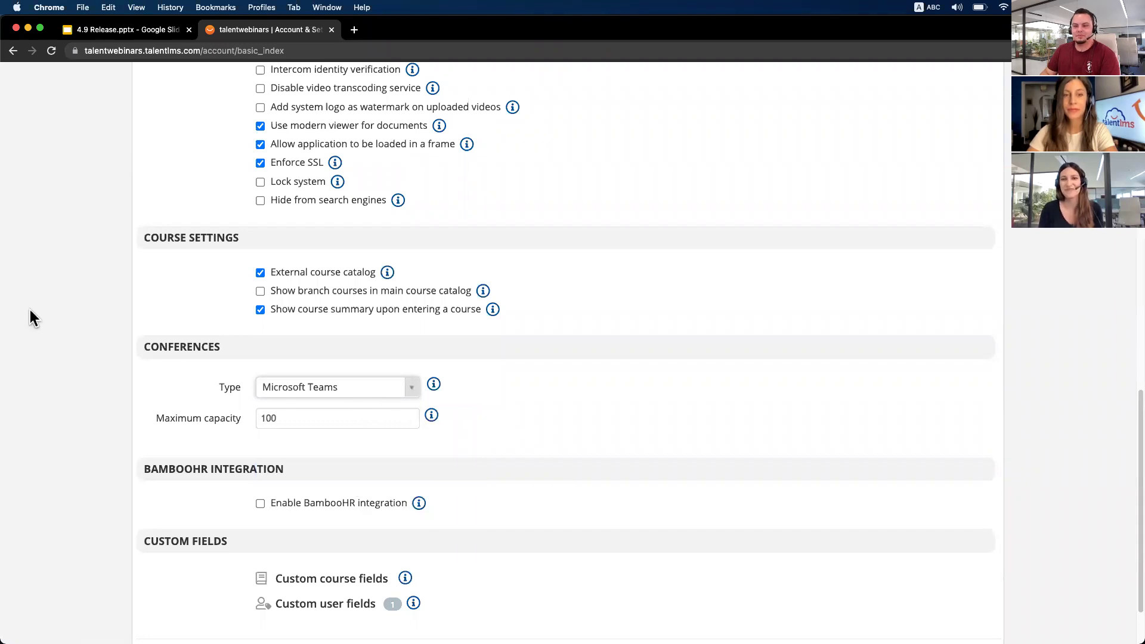
pyautogui.scroll(15, 38, 309)
pyautogui.click(160, 143)
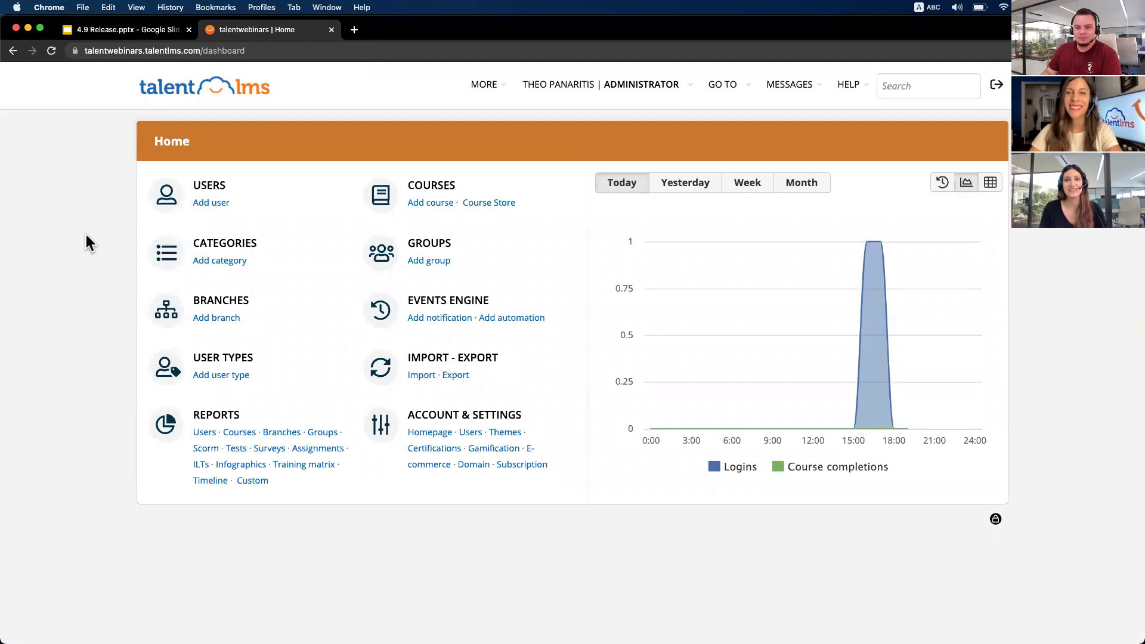
# Step: Open the account's homepage settings, preview the external homepage, and examine its sections
pyautogui.click(439, 434)
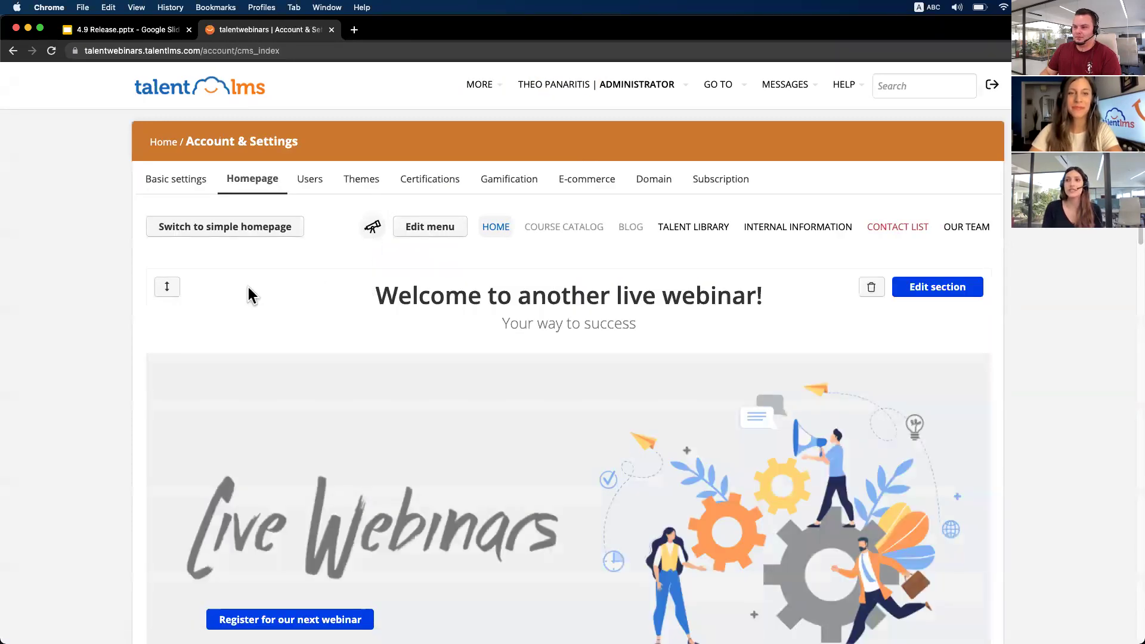
pyautogui.click(372, 226)
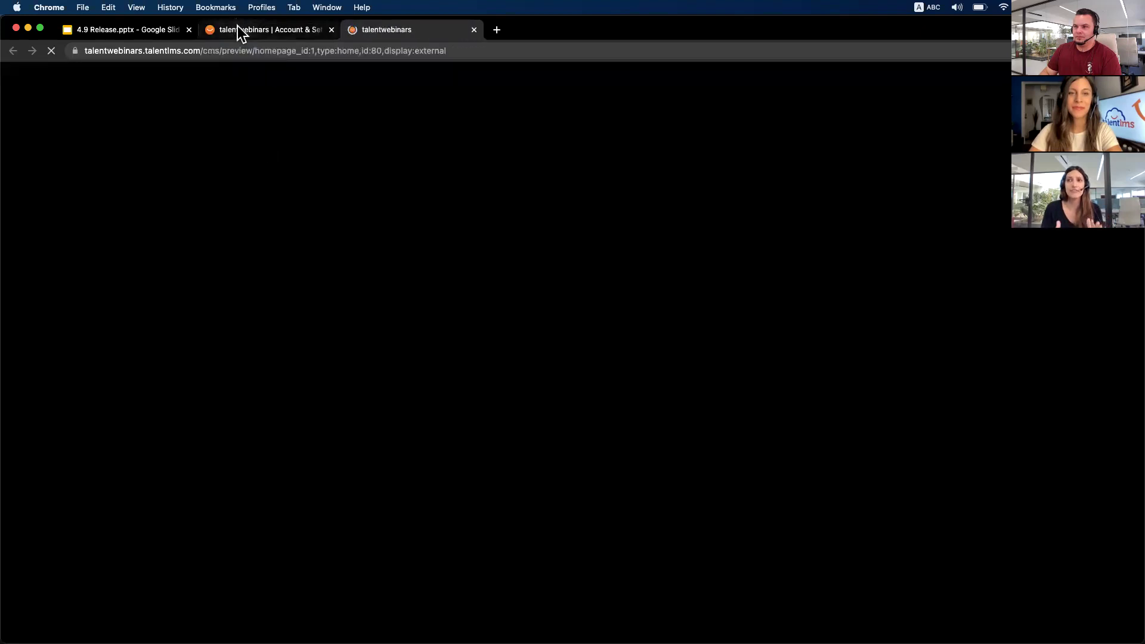
pyautogui.scroll(-10, 141, 204)
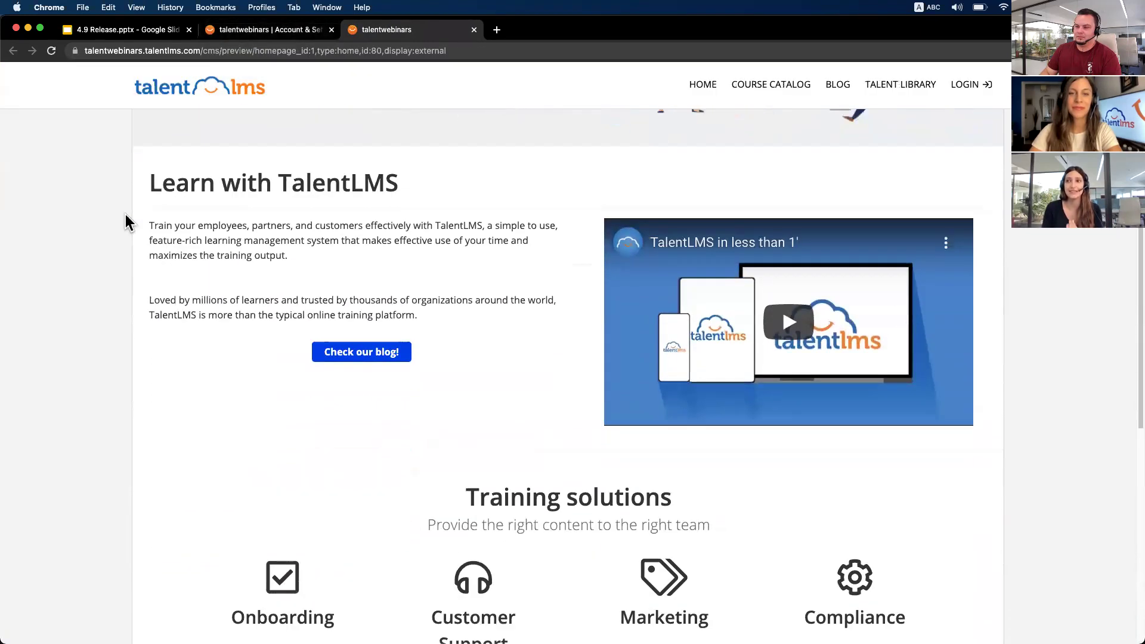
# Step: Examine the remaining sections of the external homepage preview, and look through the same sections in the account's homepage editor
pyautogui.scroll(-7, 122, 220)
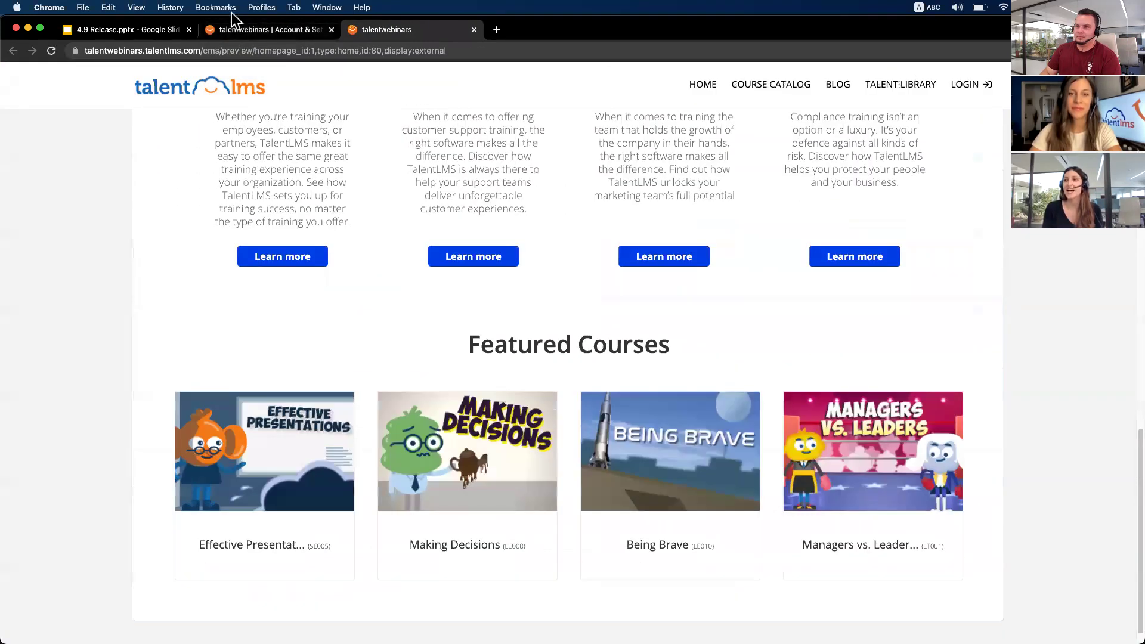
pyautogui.click(247, 27)
pyautogui.scroll(-3, 109, 274)
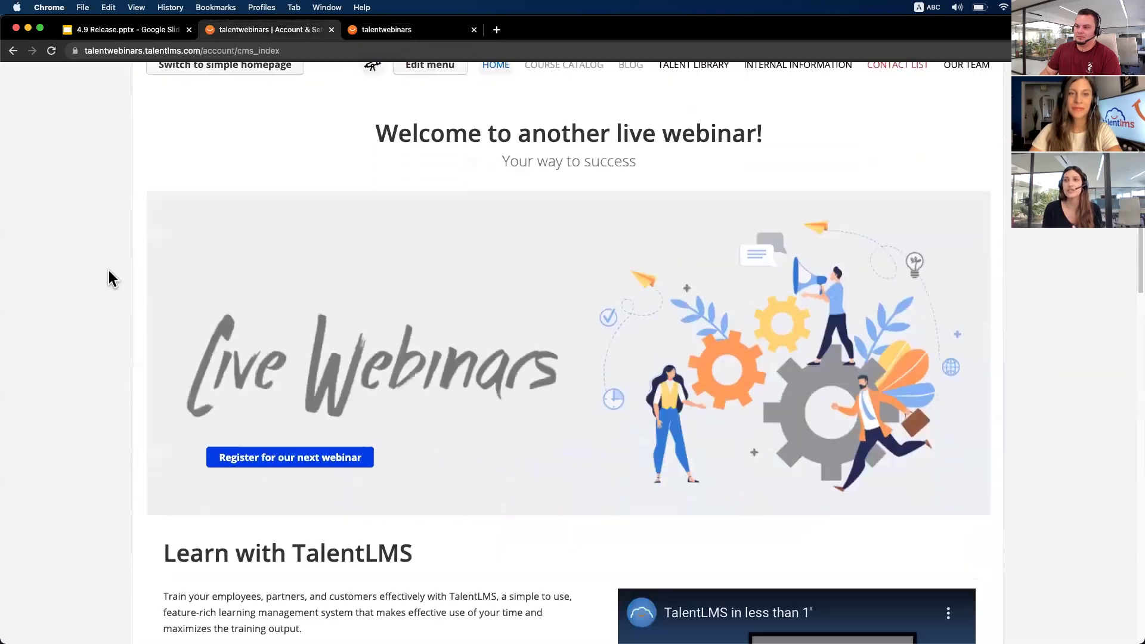
pyautogui.scroll(-13, 109, 274)
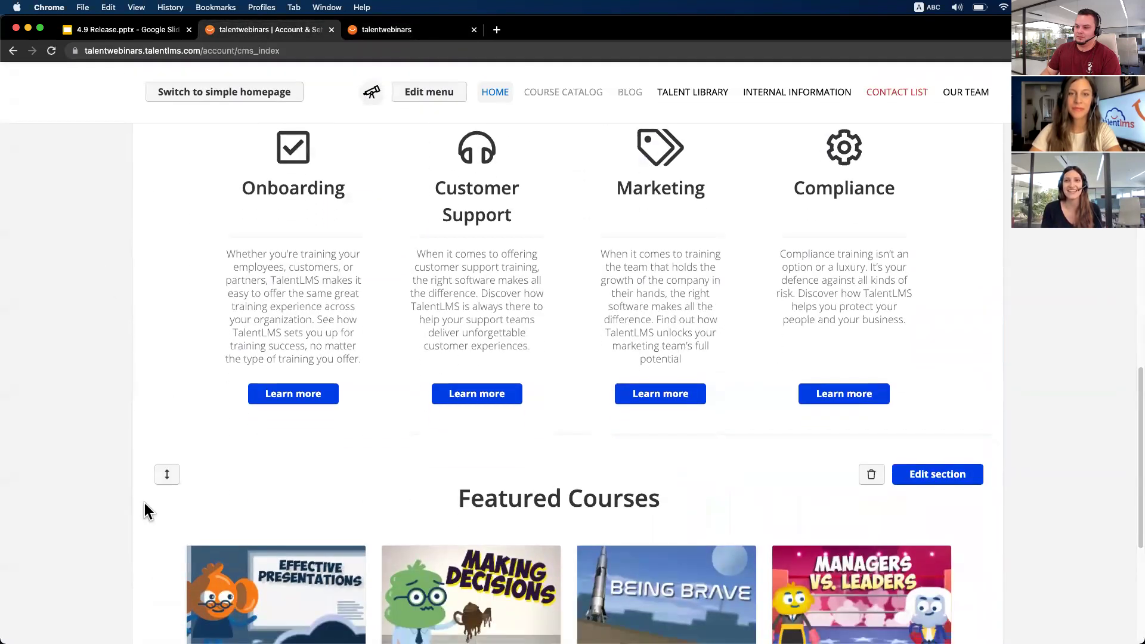
# Step: Start adding a key points section below Featured Courses, examine its headline, subtitle and title fields, and close it without adding
pyautogui.scroll(-5, 146, 513)
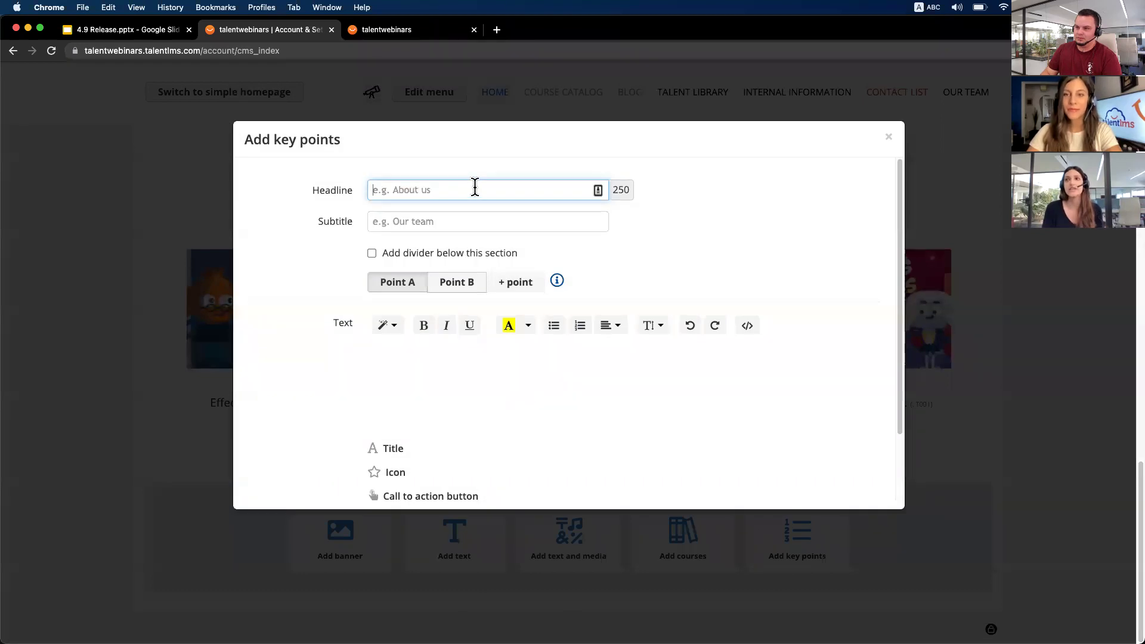
pyautogui.click(475, 219)
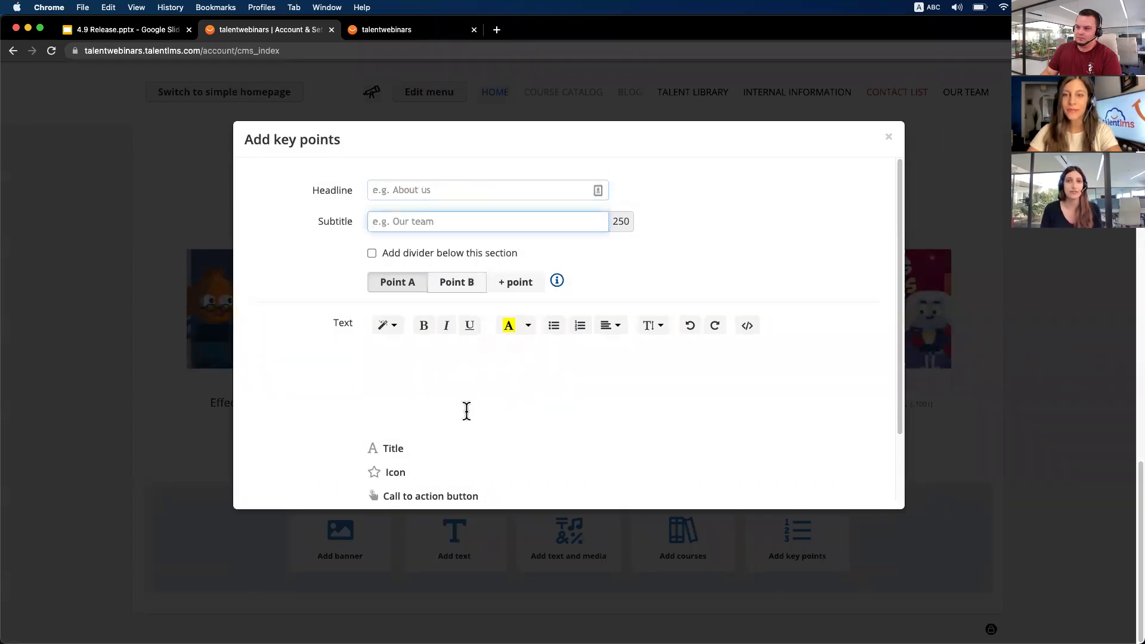
pyautogui.scroll(-2, 466, 411)
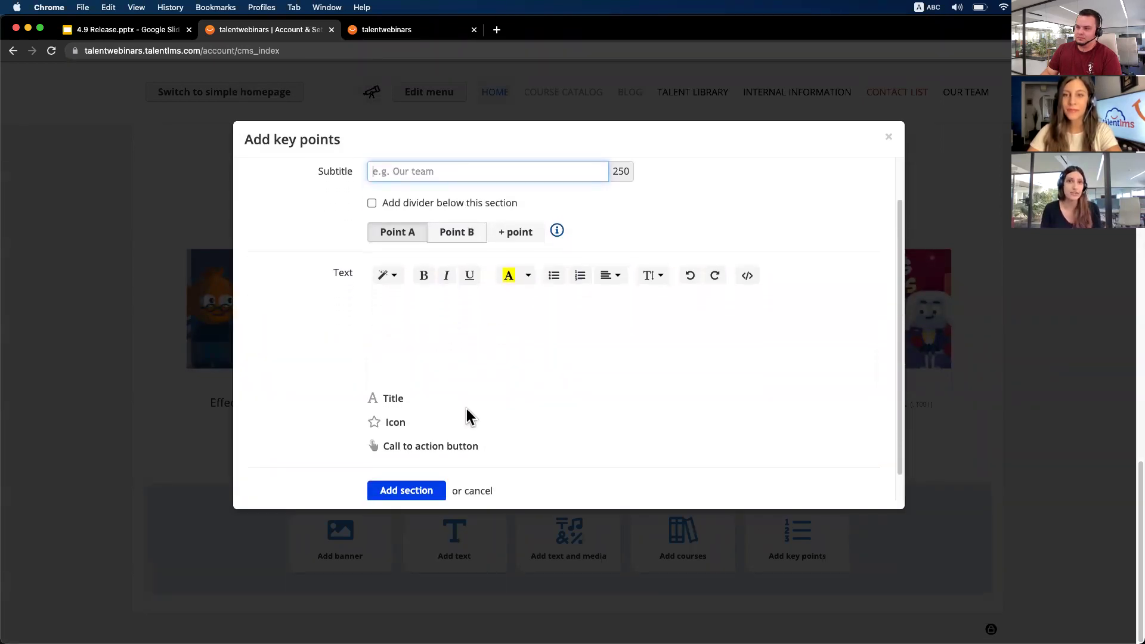
pyautogui.click(391, 394)
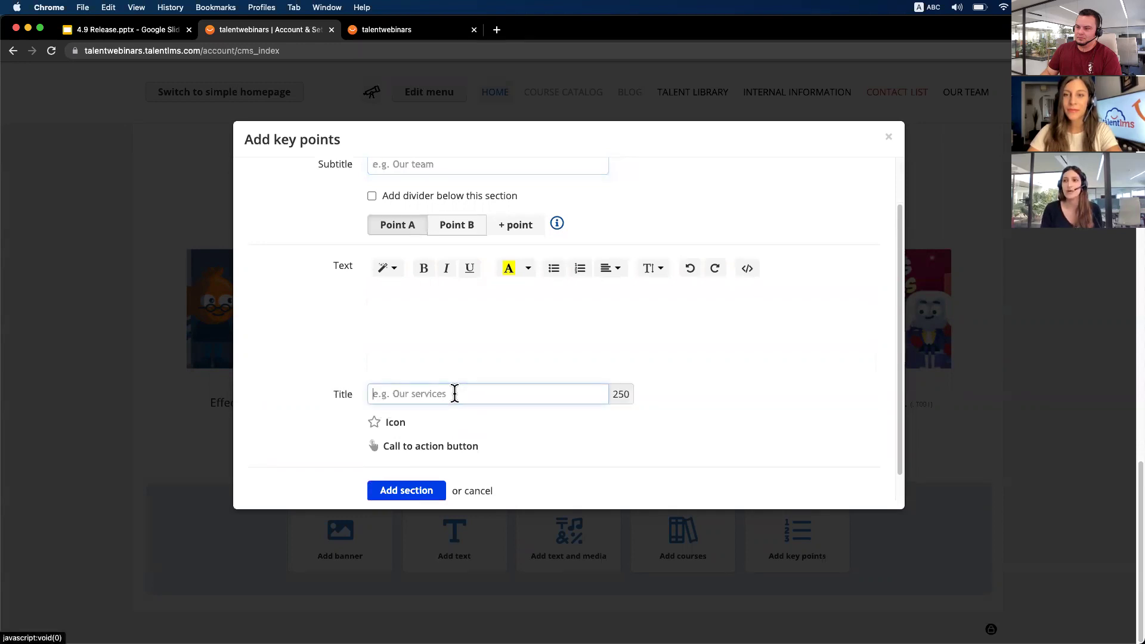
pyautogui.click(443, 237)
pyautogui.click(102, 305)
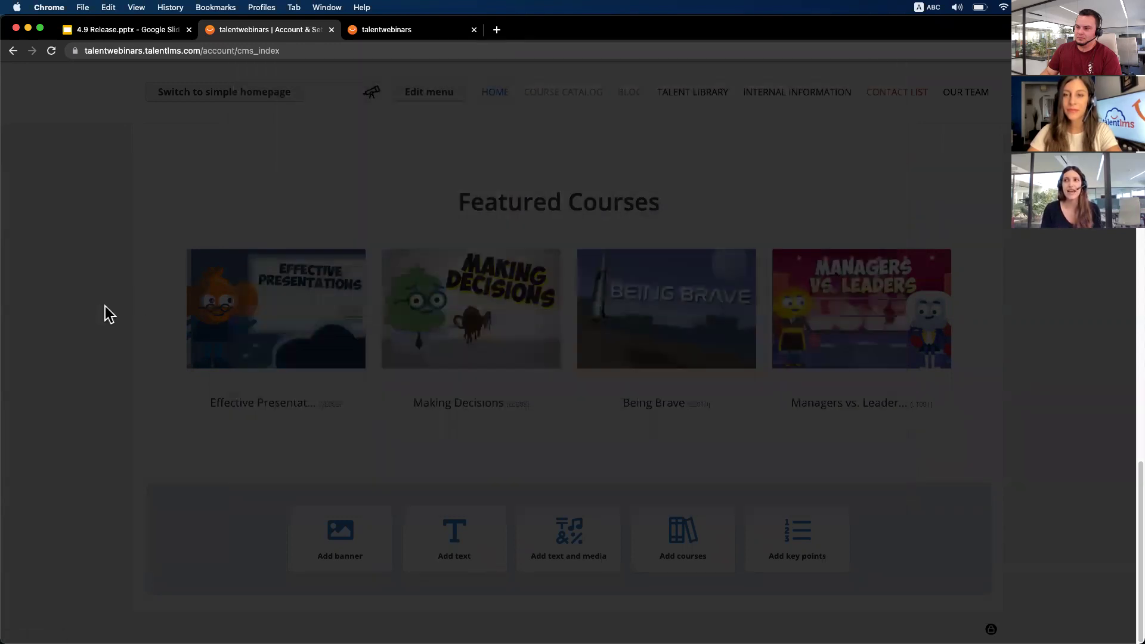
# Step: Show the reordering handle of a section in the homepage editor, and return to the administrator home page
pyautogui.scroll(10, 109, 302)
pyautogui.moveTo(167, 220)
pyautogui.moveTo(167, 220); pyautogui.dragTo(268, 224)
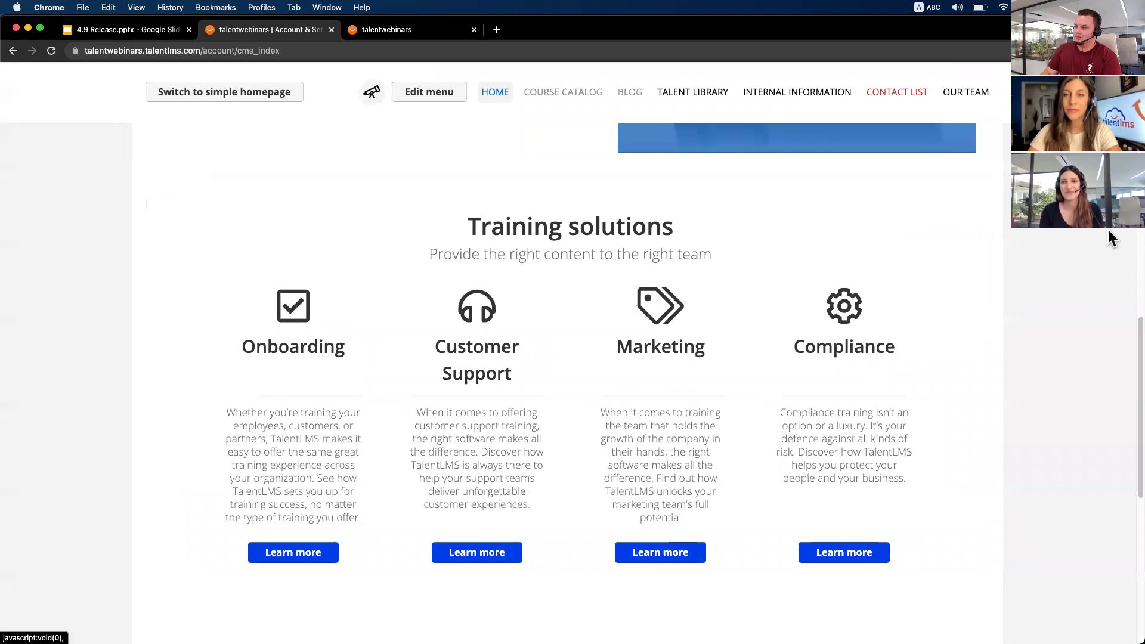
pyautogui.scroll(15, 1101, 242)
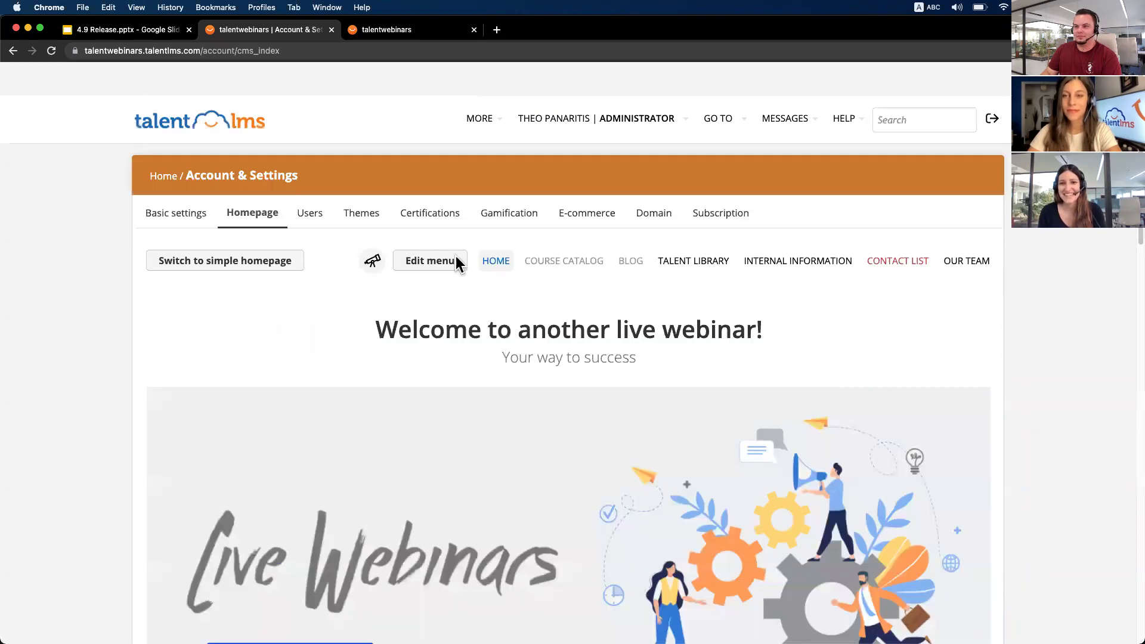
pyautogui.click(245, 96)
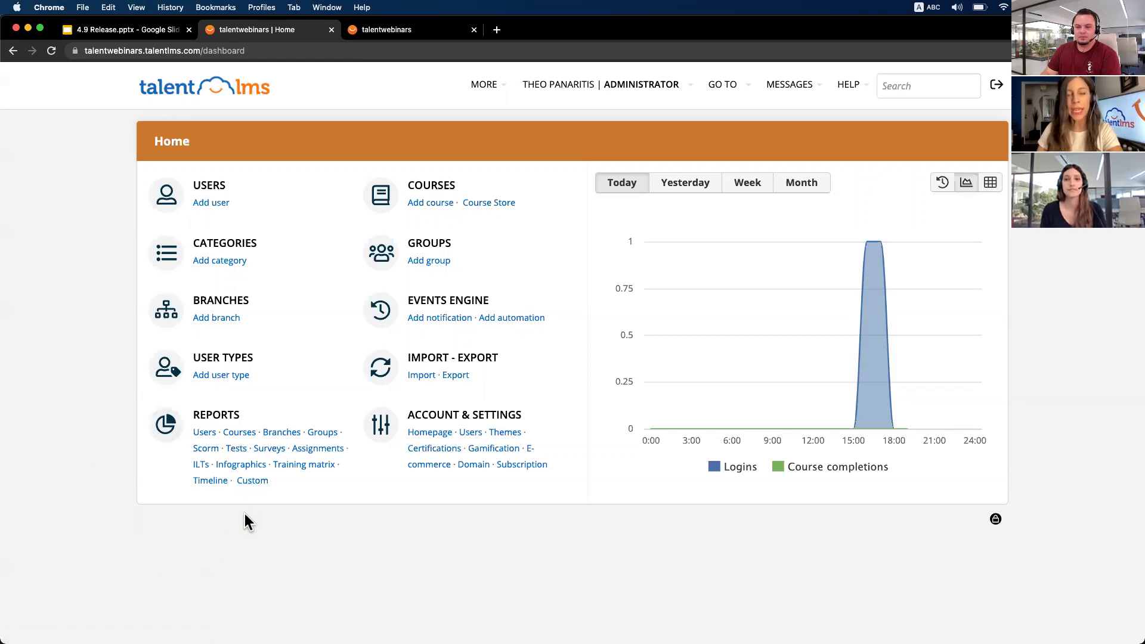
# Step: Start a new custom report about users, add a rule to it and list the available rules
pyautogui.click(253, 484)
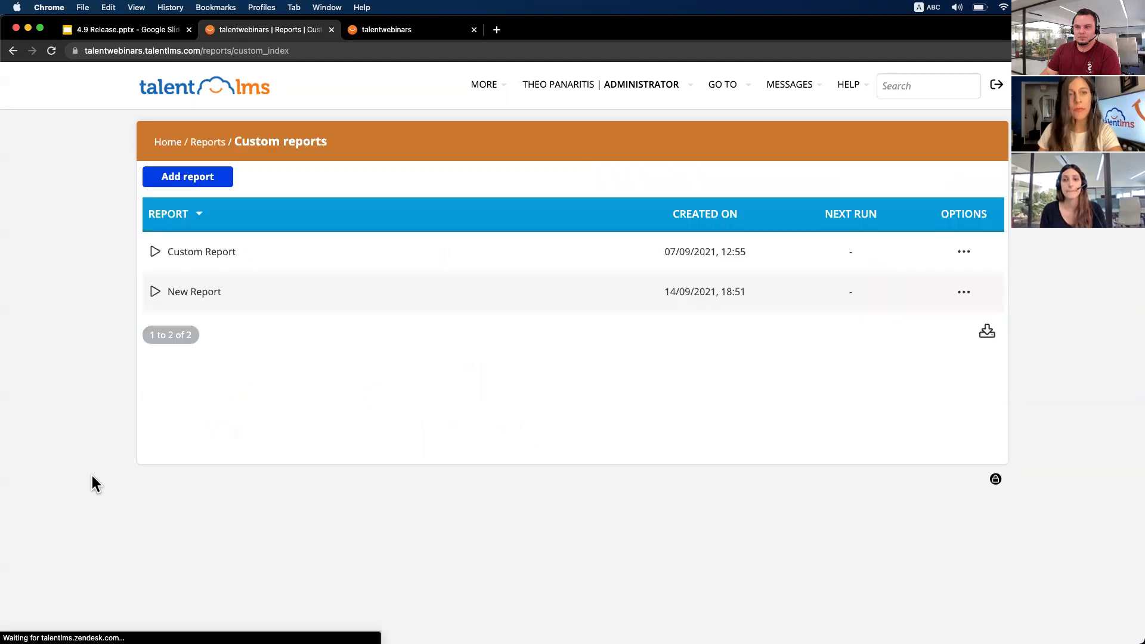
pyautogui.click(189, 178)
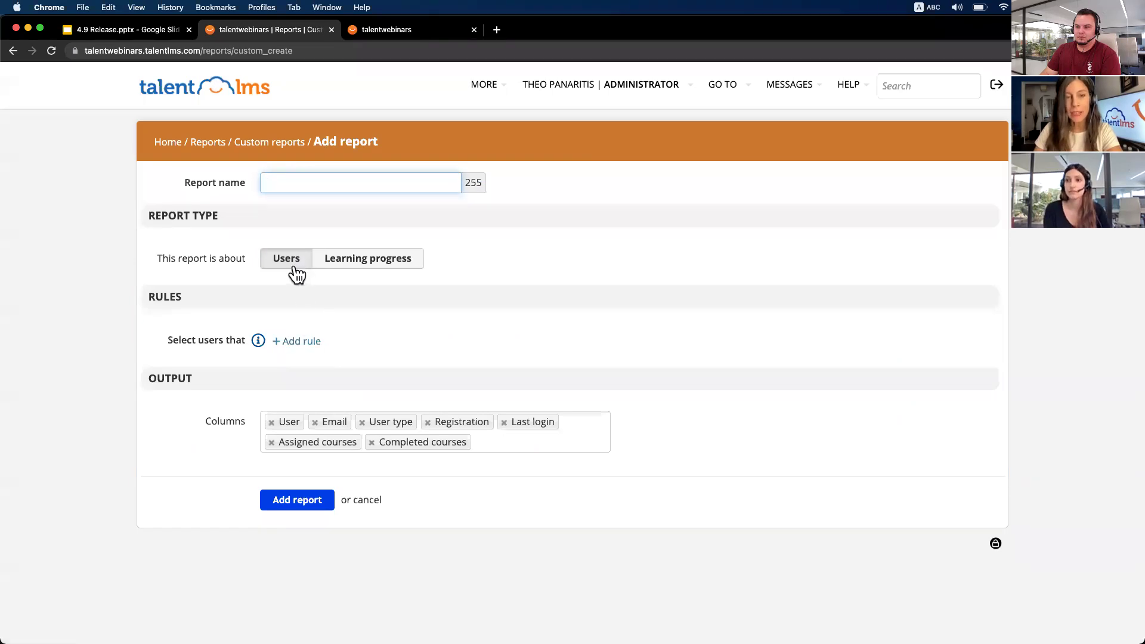
pyautogui.click(302, 342)
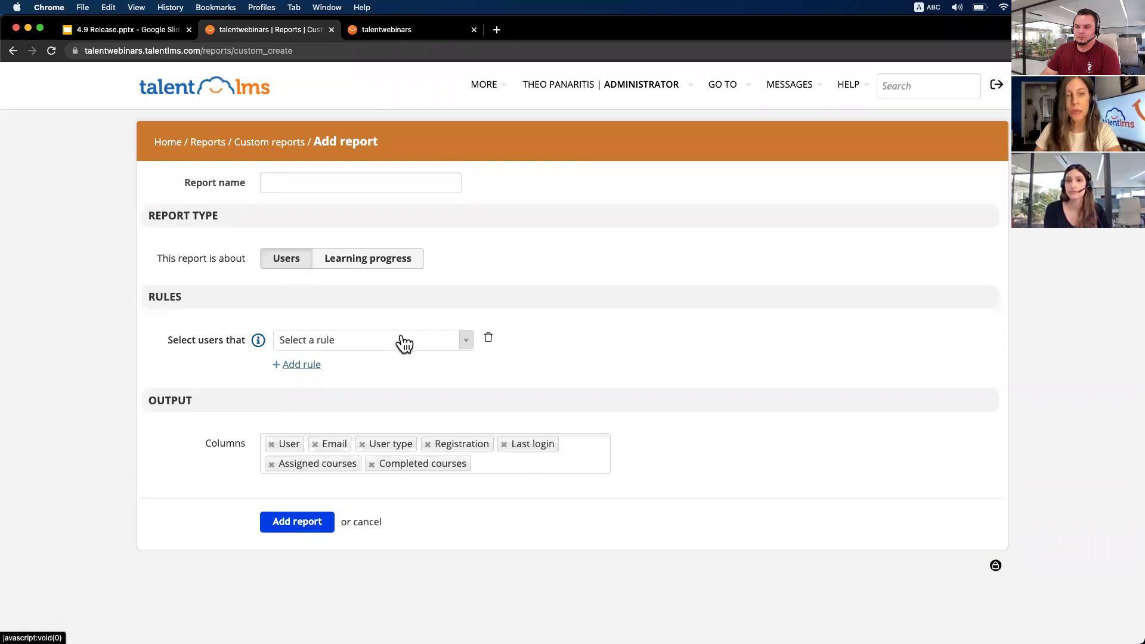
pyautogui.click(402, 339)
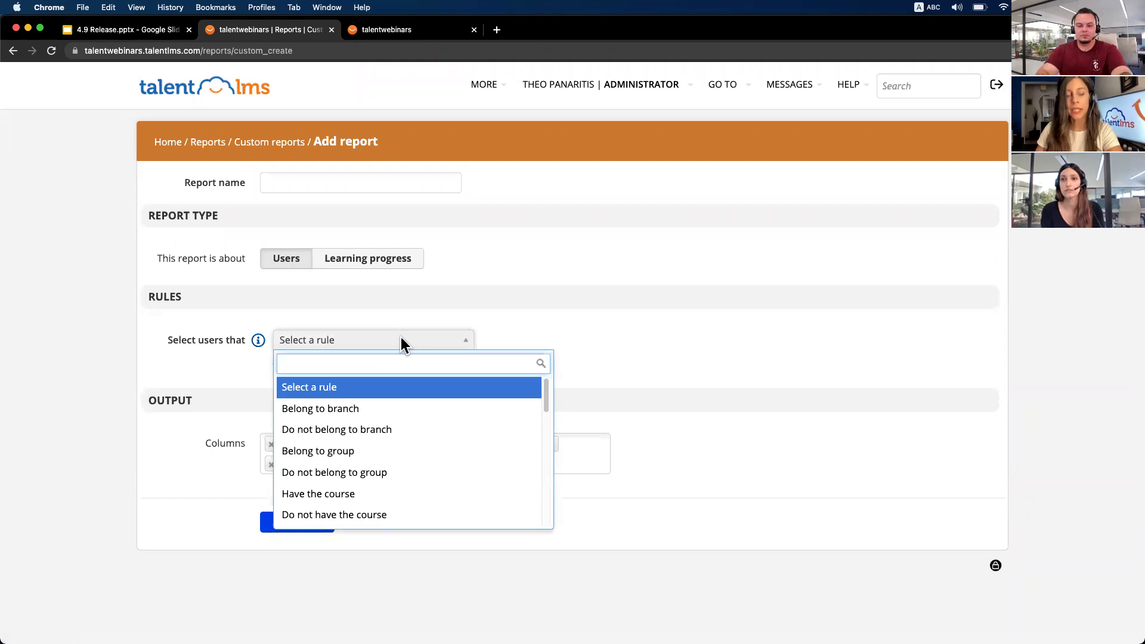
pyautogui.write('have a cou')
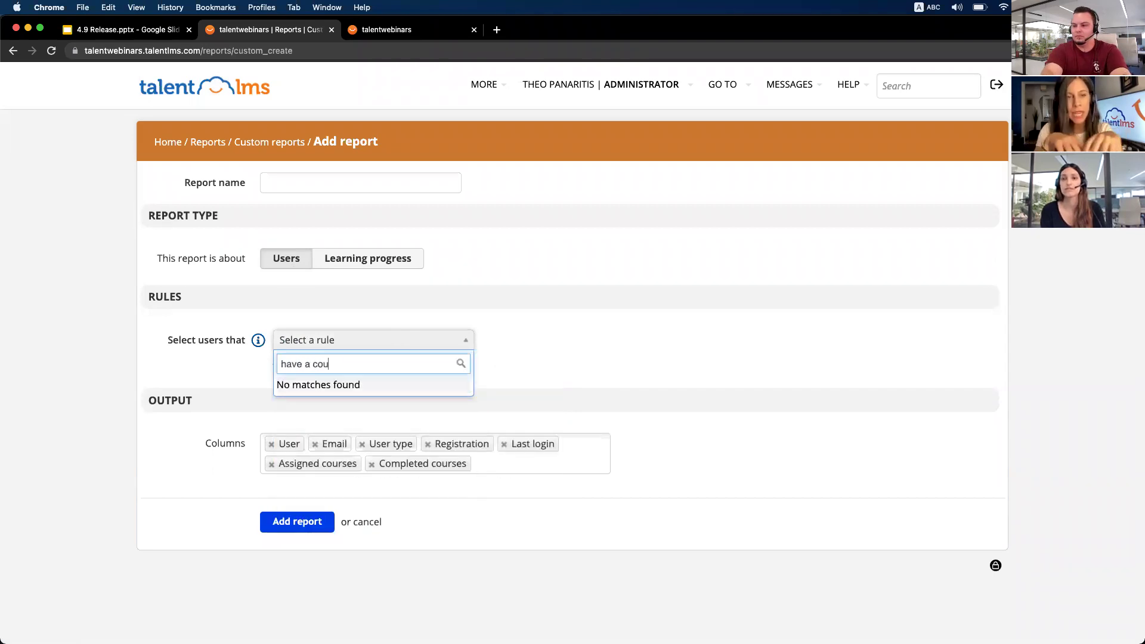
pyautogui.press('BackSpace')
pyautogui.press('BackSpace')
pyautogui.press('BackSpace')
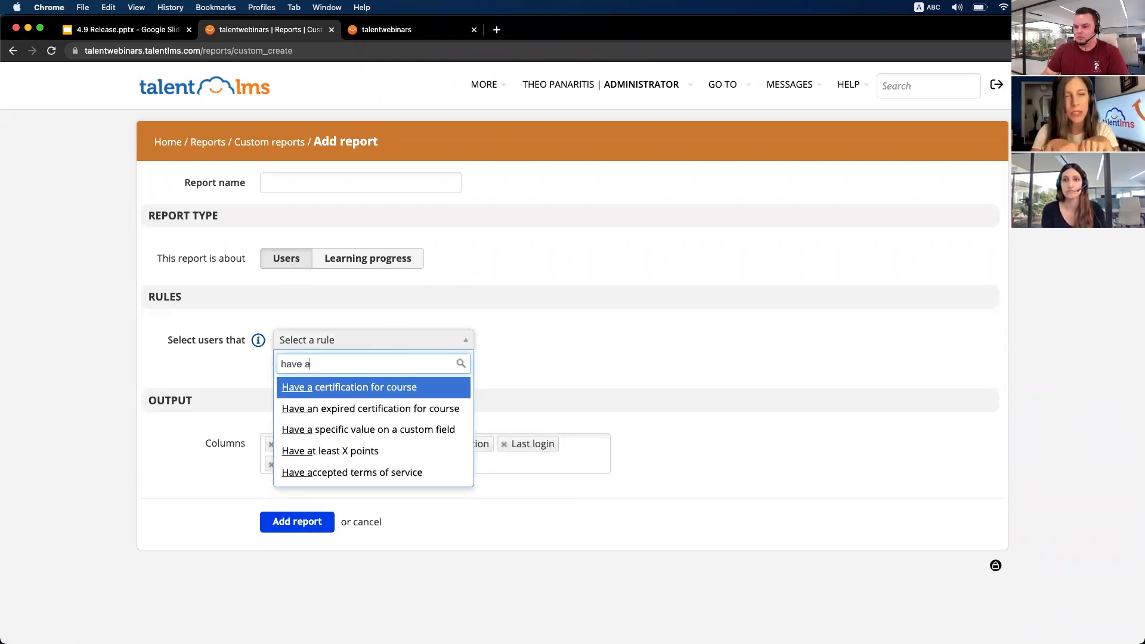
pyautogui.press('BackSpace')
pyautogui.press('BackSpace')
pyautogui.press('BackSpace')
pyautogui.press('BackSpace')
pyautogui.press('BackSpace')
pyautogui.press('BackSpace')
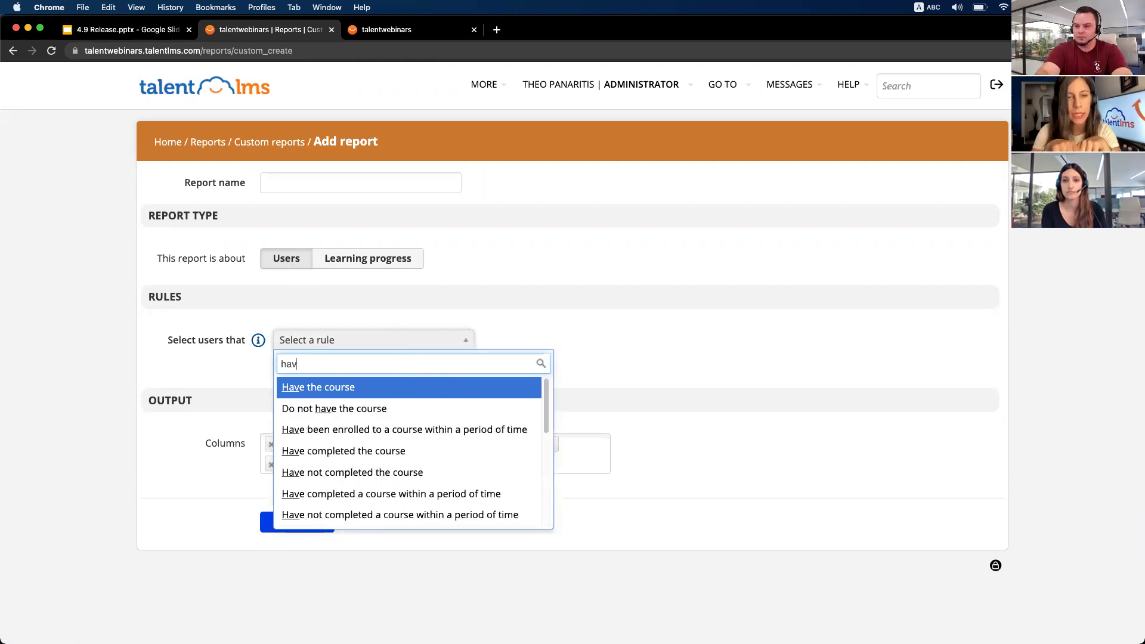
# Step: Set the report rule to "The course has expired" for the Behavior Based Safety (6) course
pyautogui.write('expir')
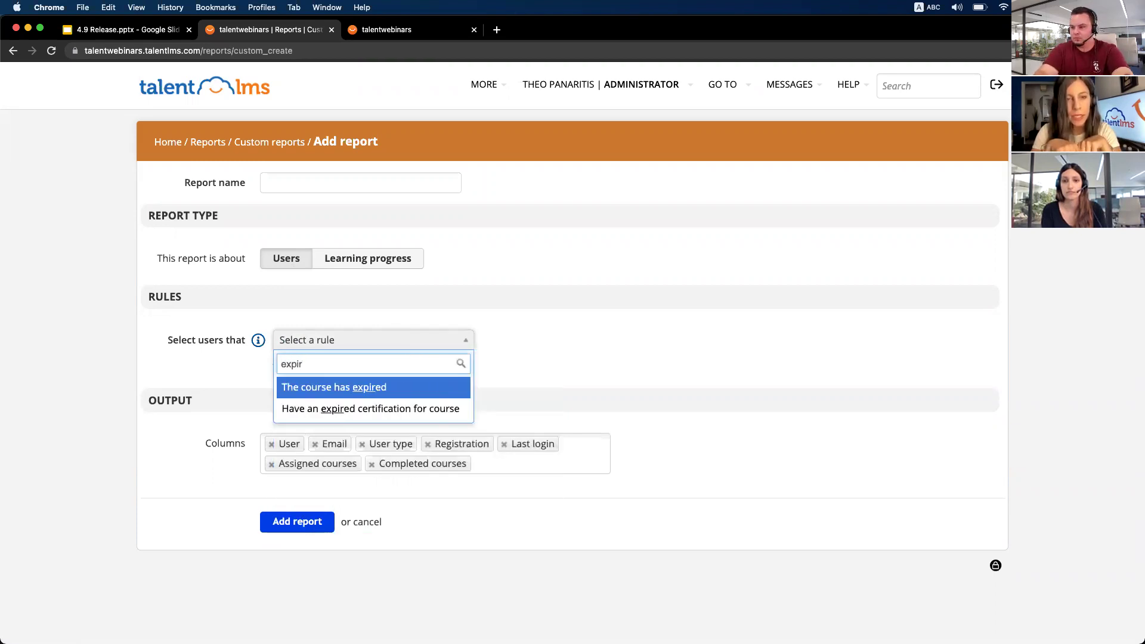
pyautogui.click(427, 388)
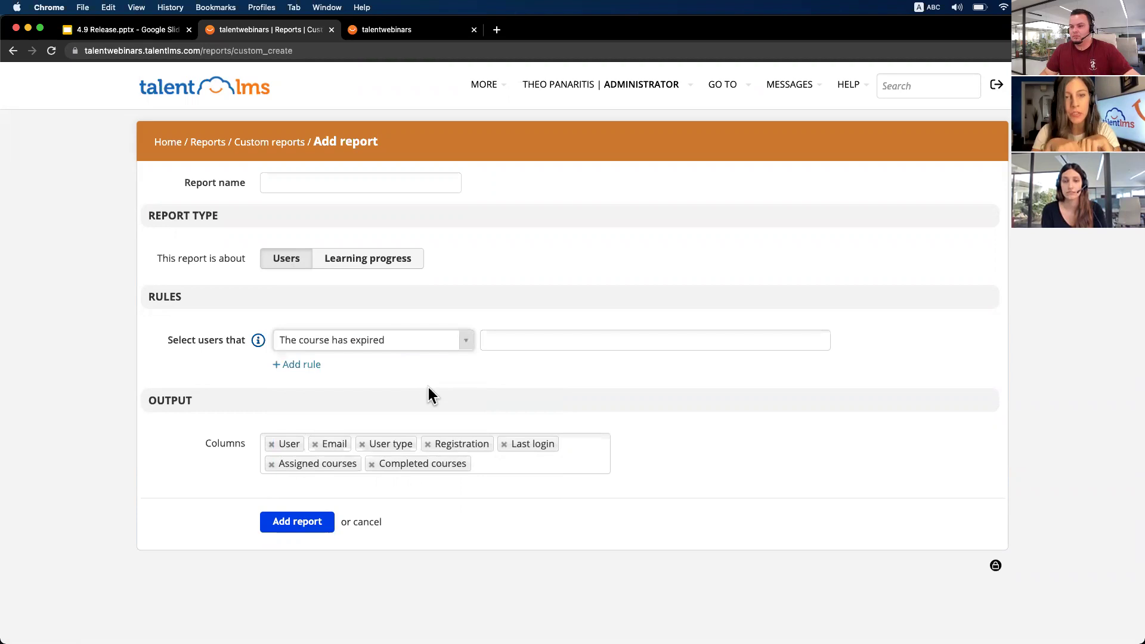
pyautogui.click(519, 341)
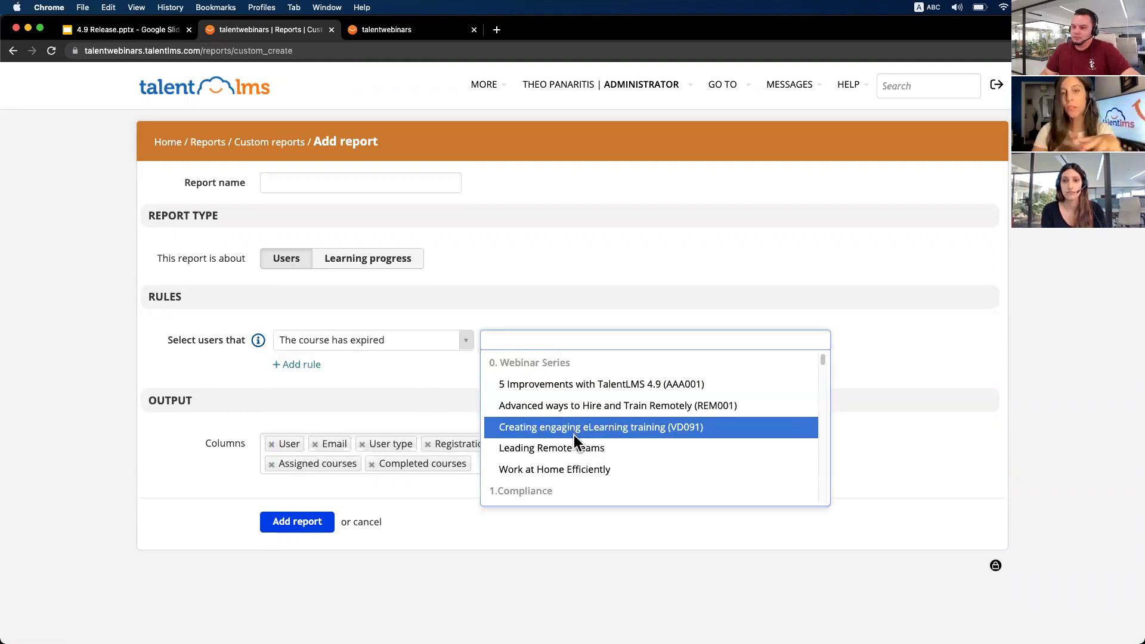
pyautogui.write('beh')
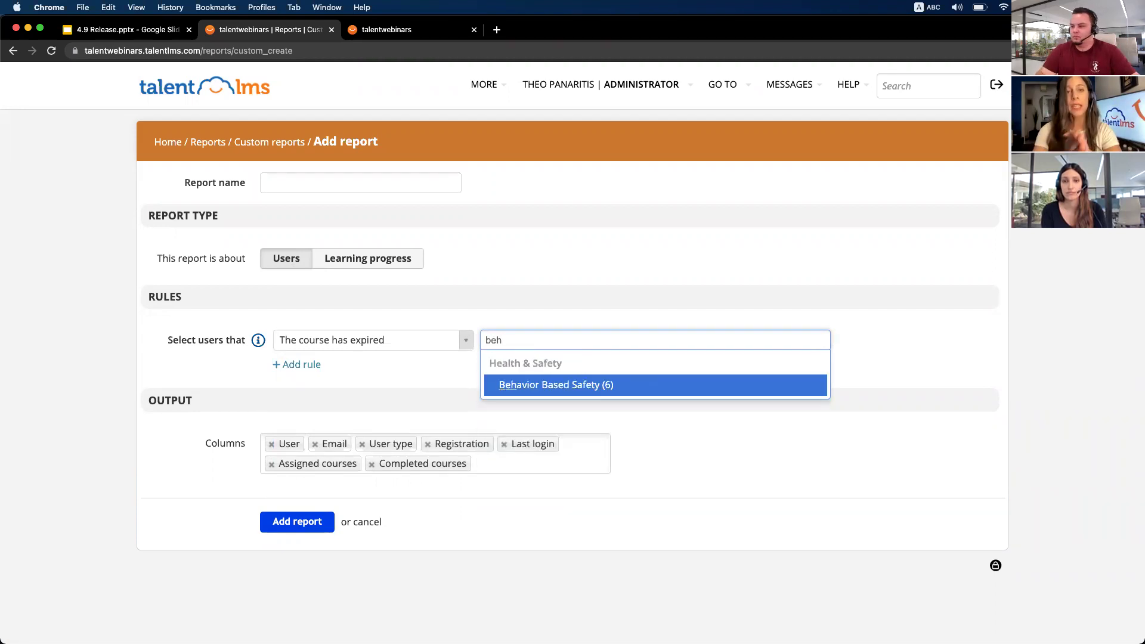
pyautogui.click(636, 385)
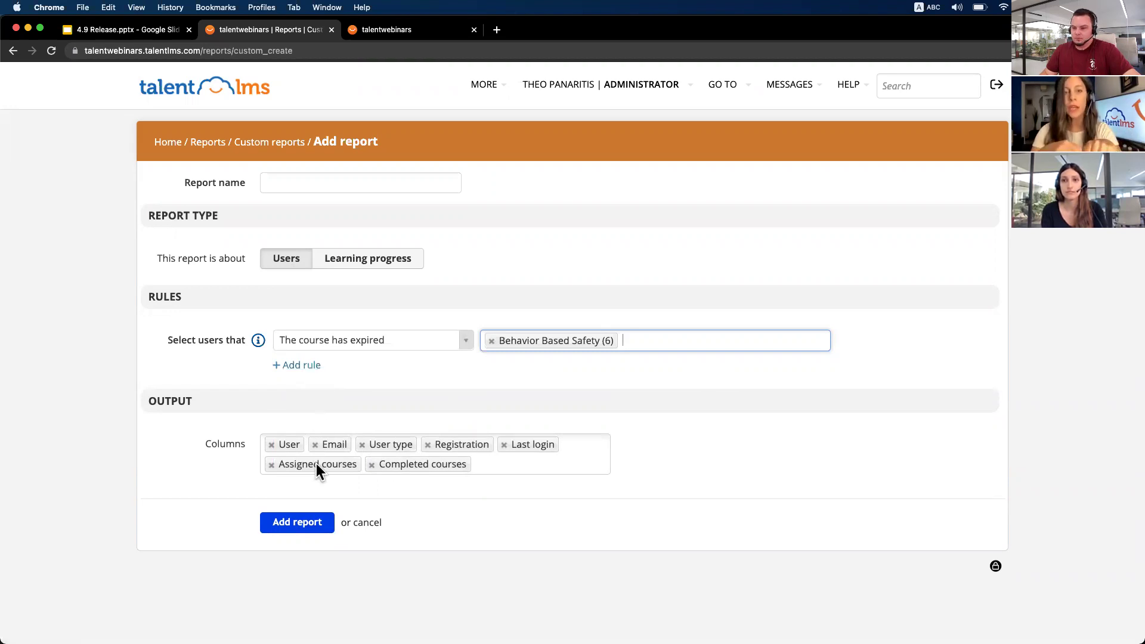
# Step: Remove the Email column from the report output and look through the other available columns
pyautogui.click(316, 446)
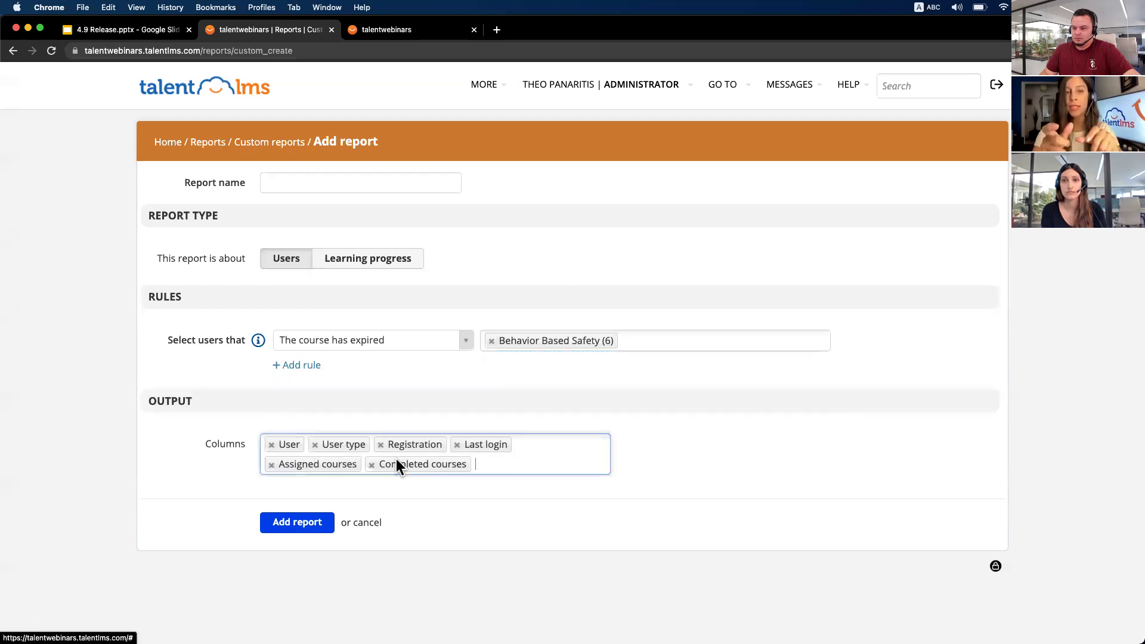
pyautogui.click(497, 465)
pyautogui.scroll(-3, 332, 563)
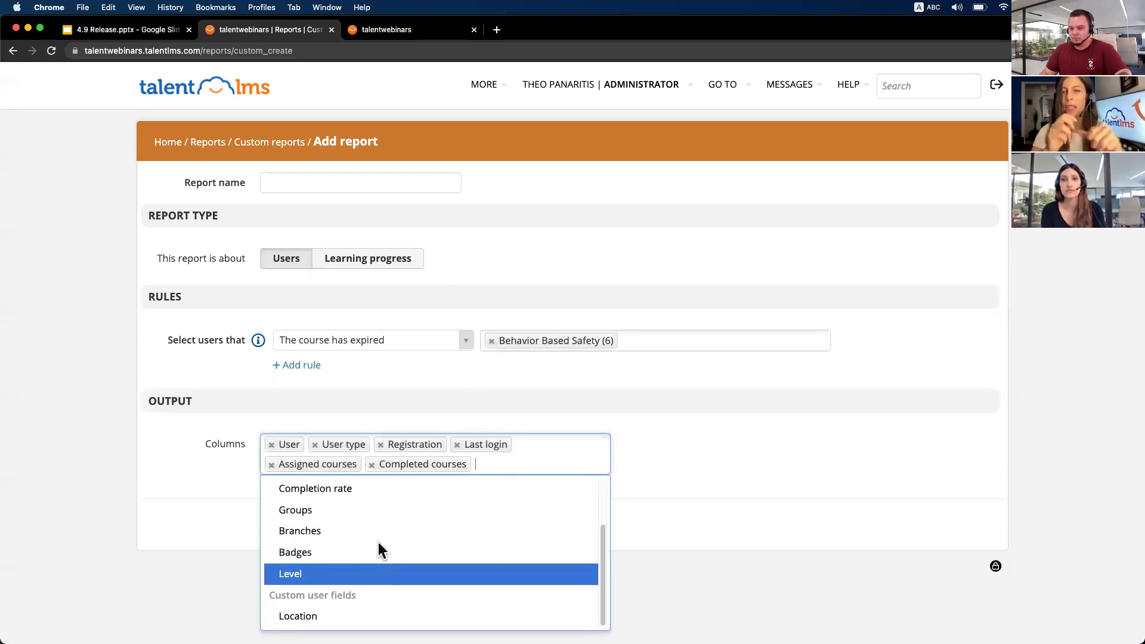
pyautogui.scroll(3, 391, 507)
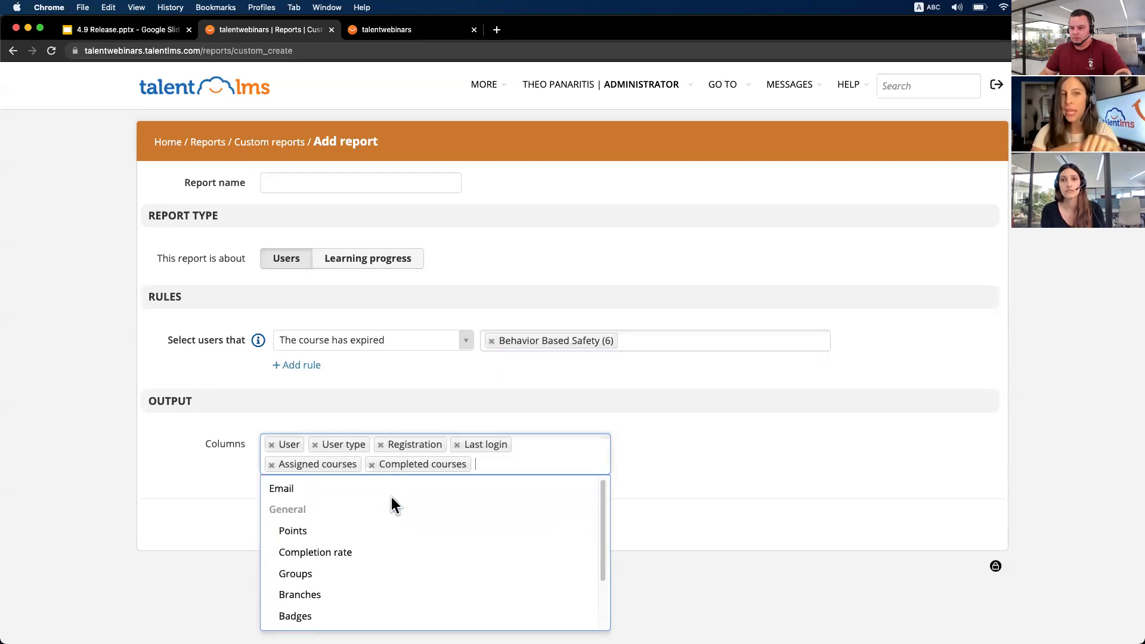
pyautogui.click(114, 486)
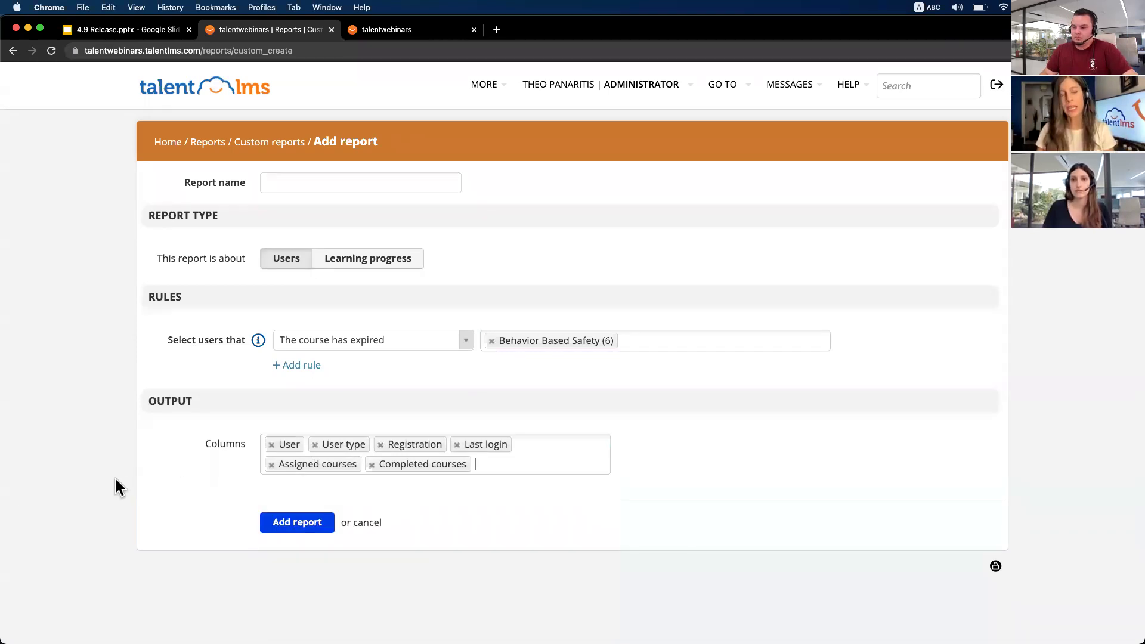
# Step: Name the report "New" and create it
pyautogui.click(309, 182)
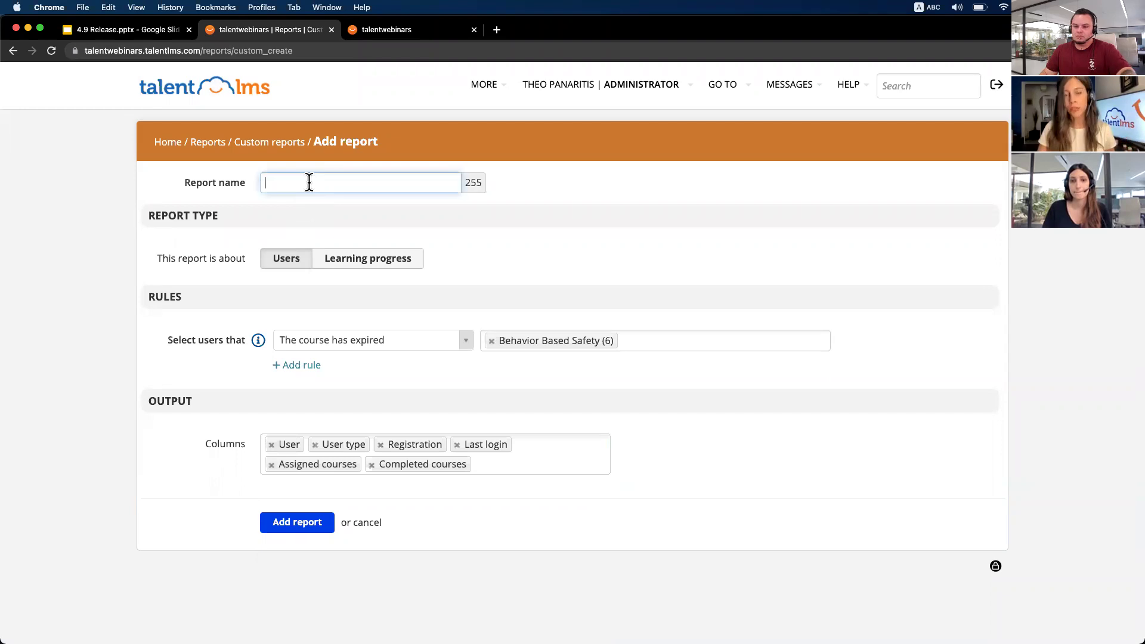
pyautogui.write('New')
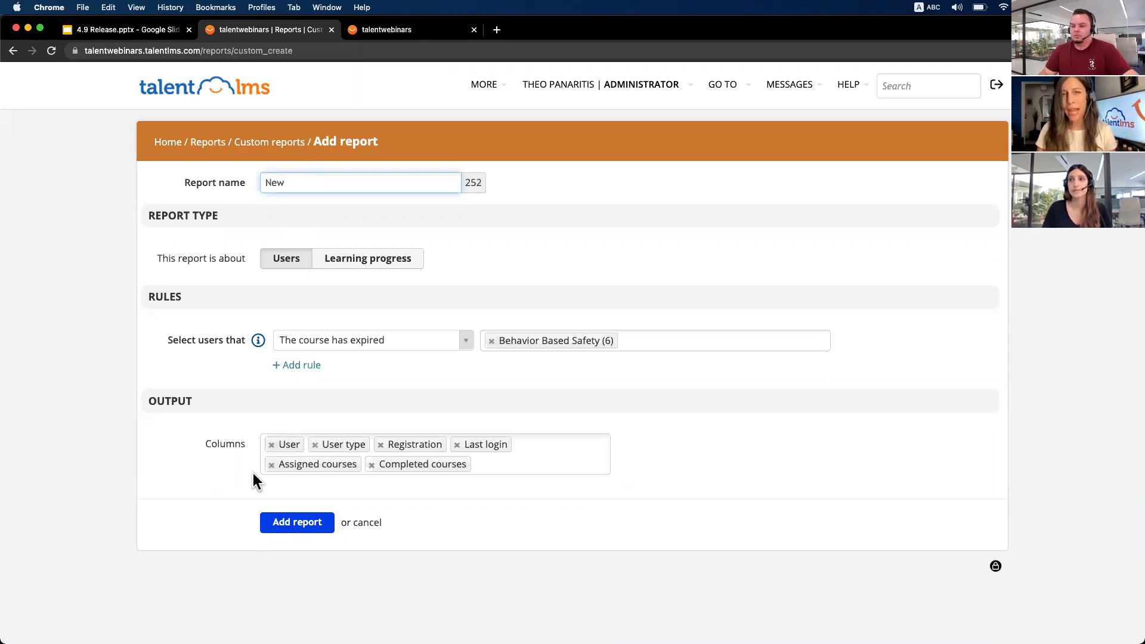
pyautogui.click(284, 525)
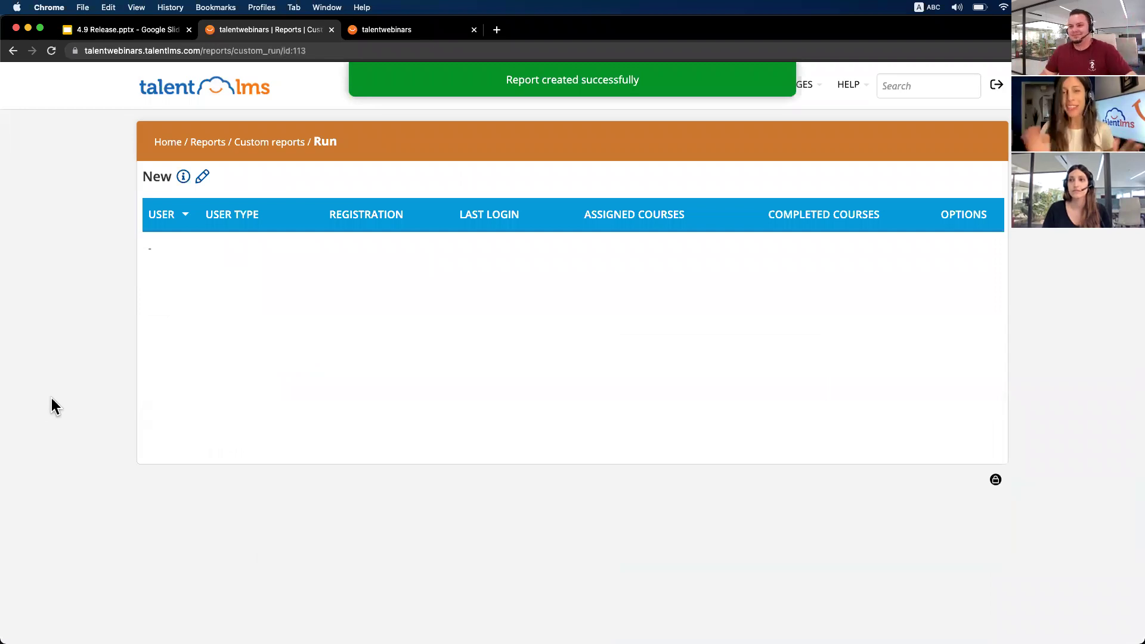
# Step: Run "New Report" from the custom reports, examine the scheduling options for its Excel export, and close them without scheduling
pyautogui.click(269, 143)
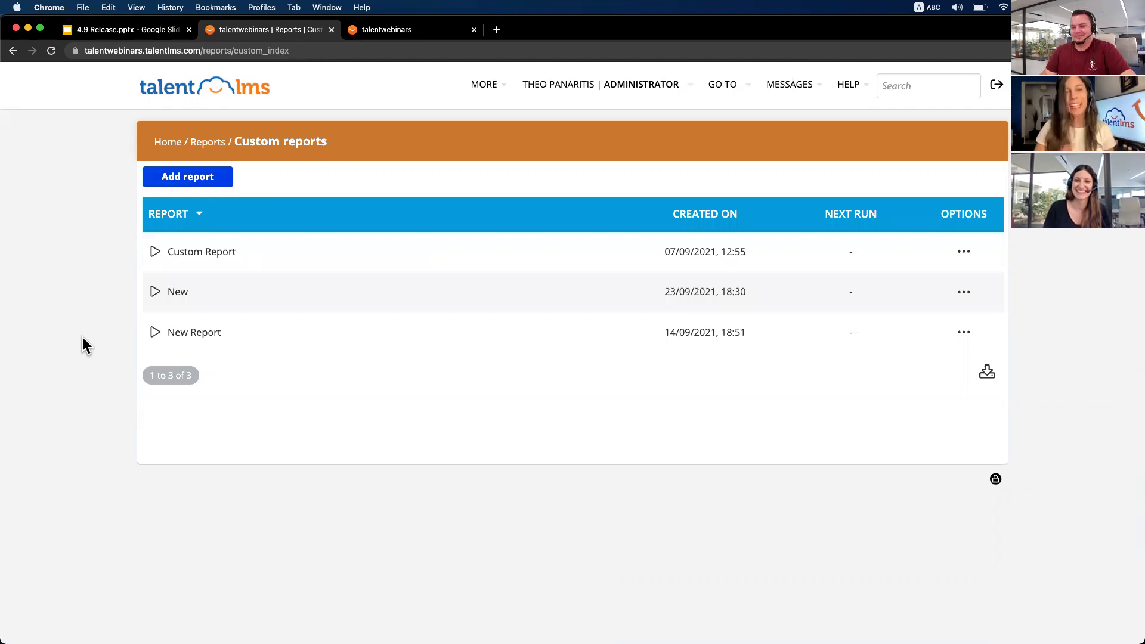
pyautogui.click(192, 332)
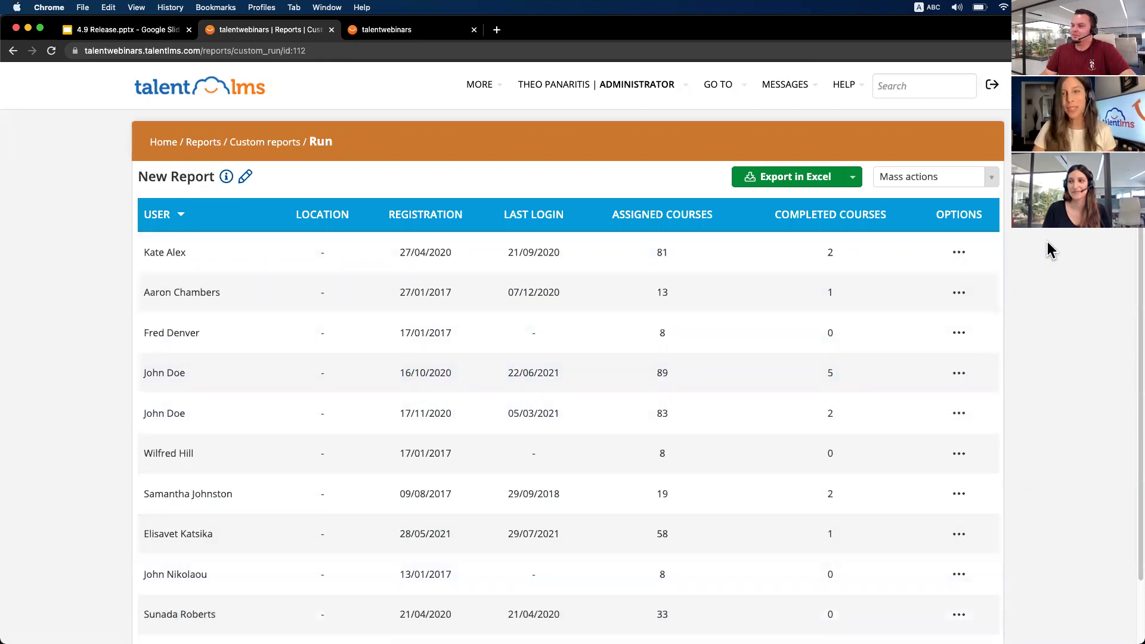
pyautogui.click(860, 184)
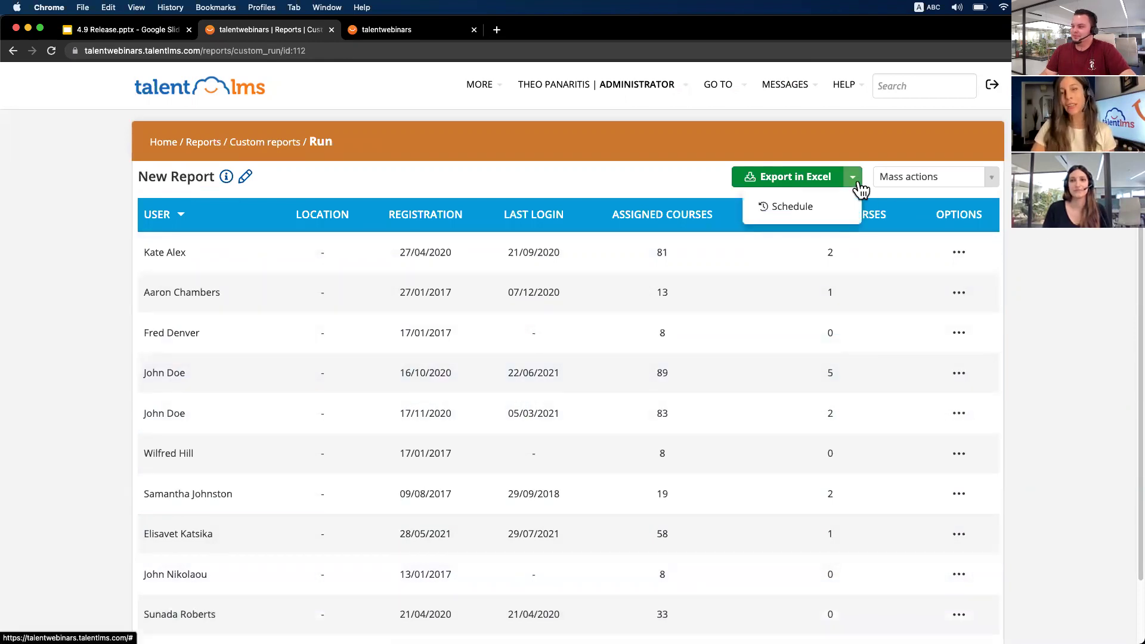
pyautogui.click(834, 212)
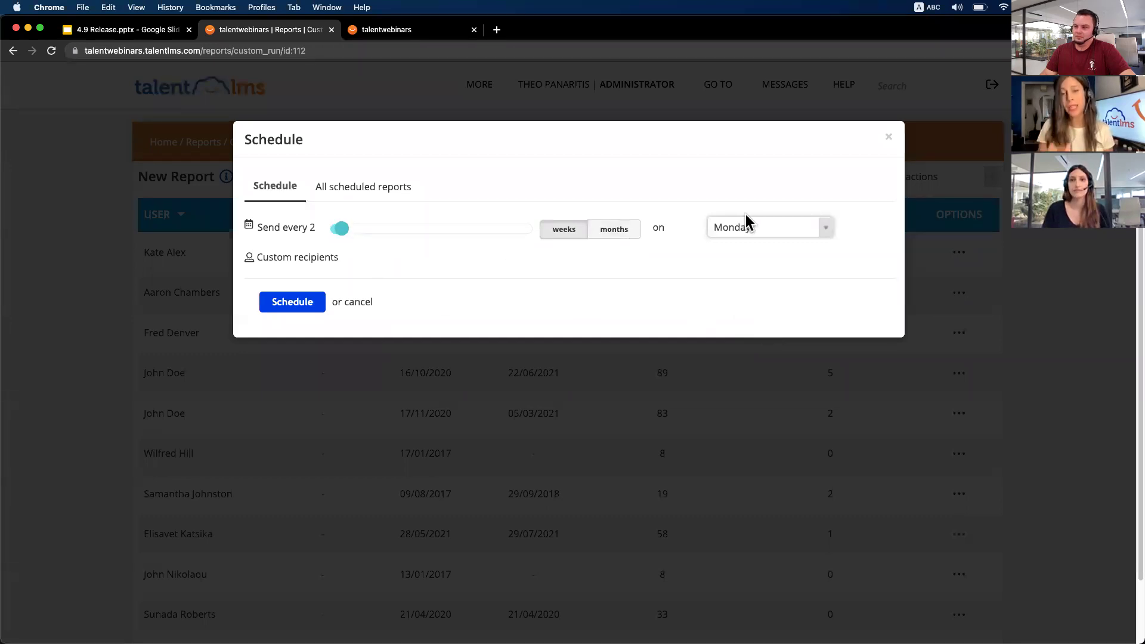
pyautogui.click(96, 291)
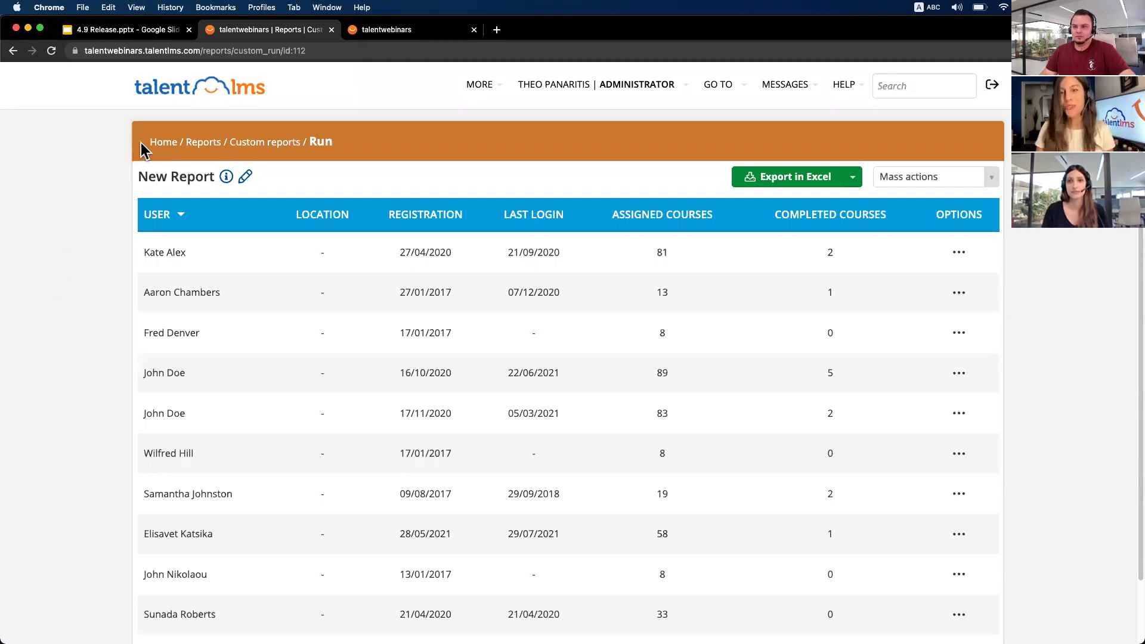
# Step: Switch to the Instructor role from the home page and open the discussion topic "Any good marketing tools for Instagram?"
pyautogui.click(159, 145)
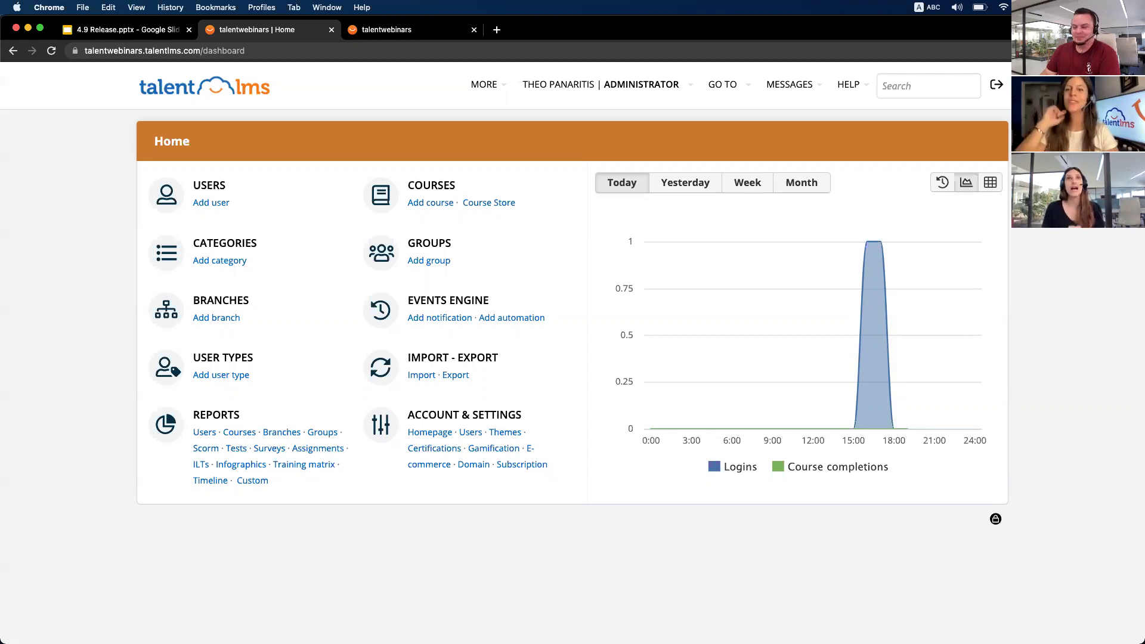
pyautogui.moveTo(642, 106)
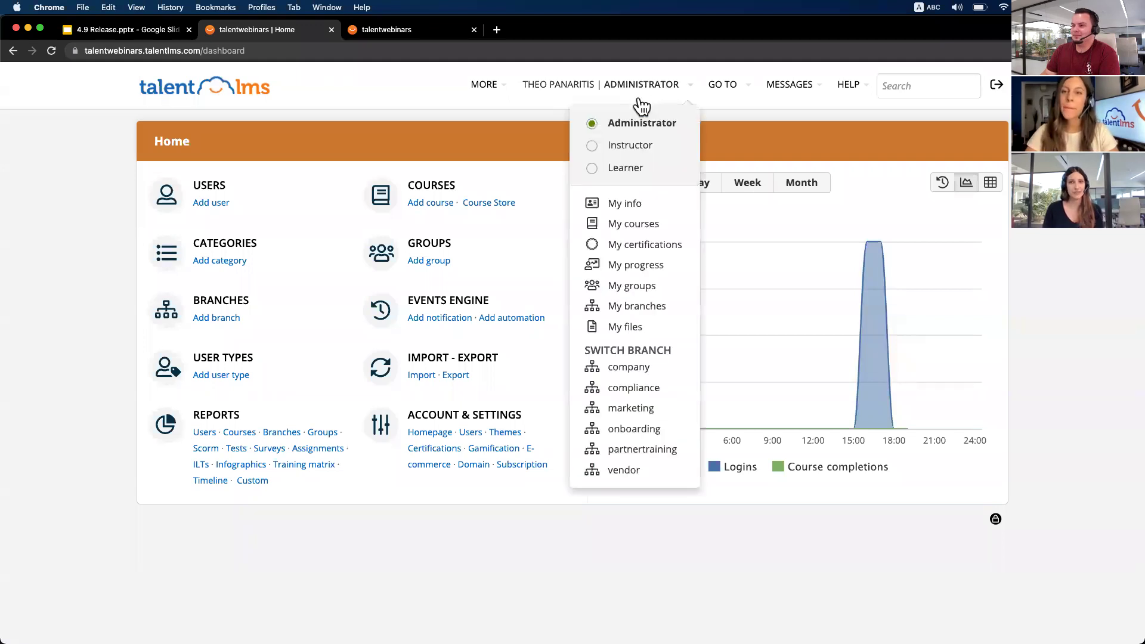
pyautogui.click(646, 151)
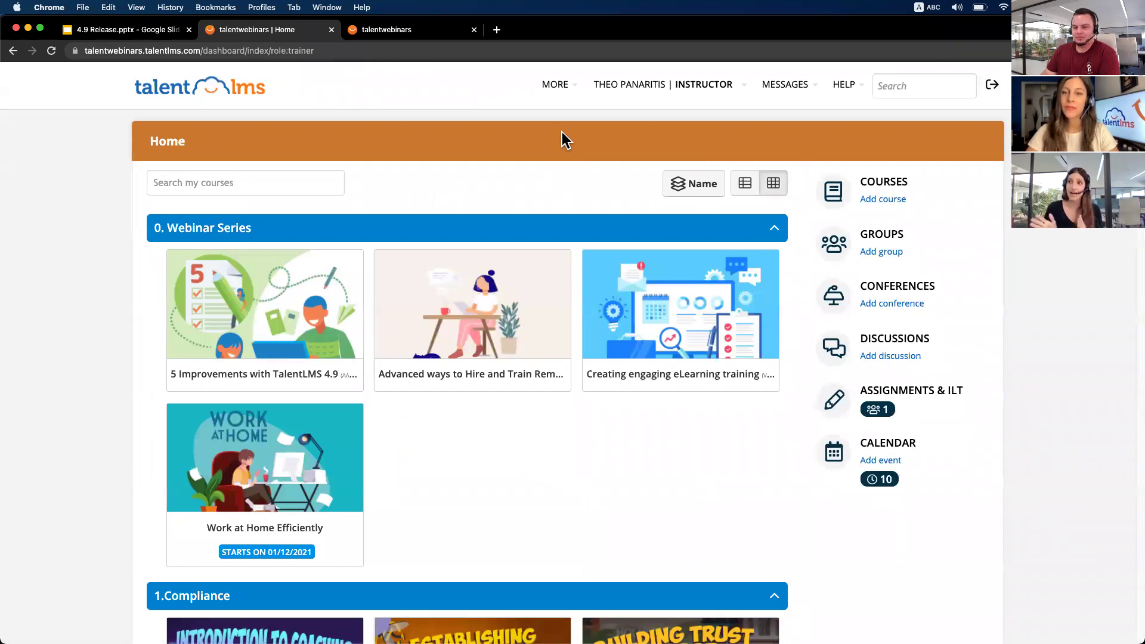
pyautogui.click(899, 344)
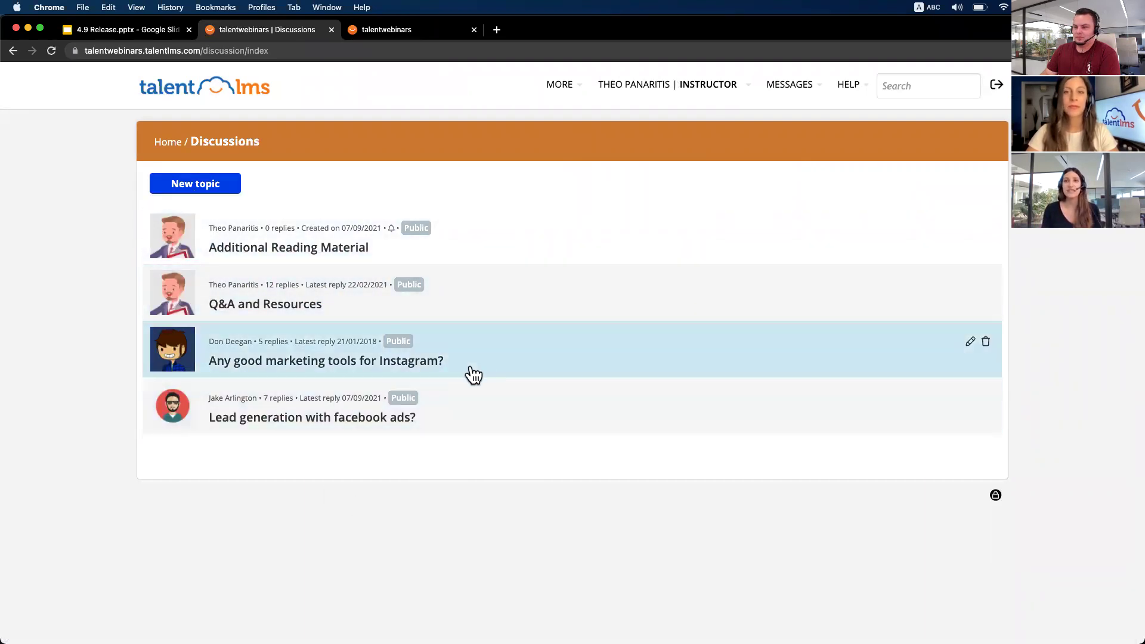
pyautogui.click(427, 365)
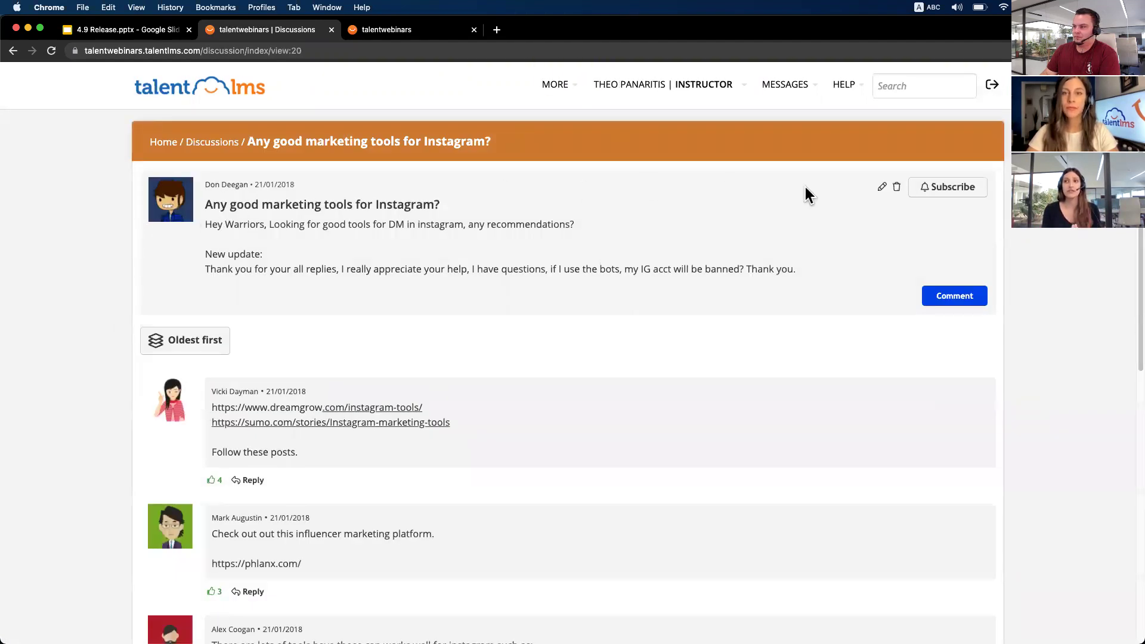
# Step: Edit the topic, try the visibility option "Only specific users can see this topic", check the accepted attachment types, and close without posting
pyautogui.click(882, 188)
pyautogui.click(371, 428)
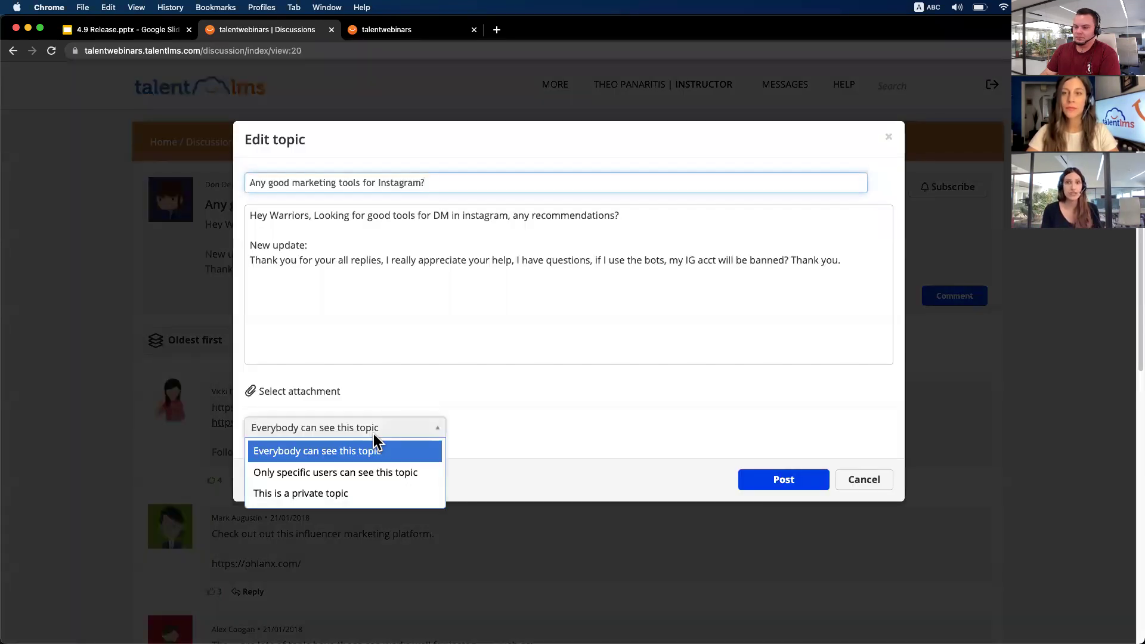
pyautogui.click(361, 478)
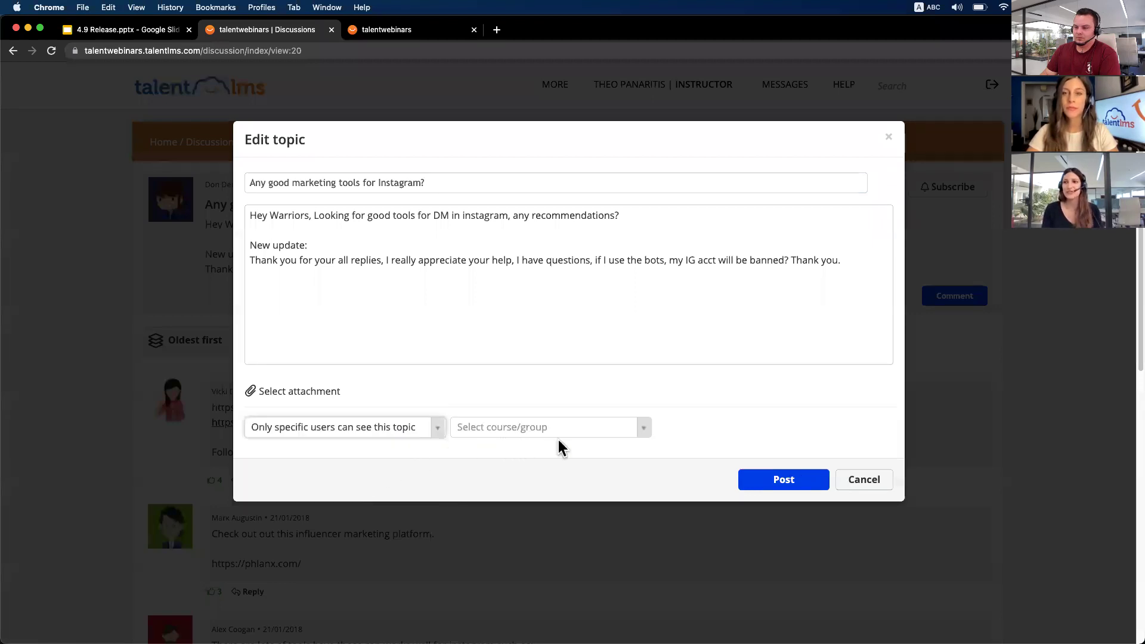
pyautogui.moveTo(299, 398)
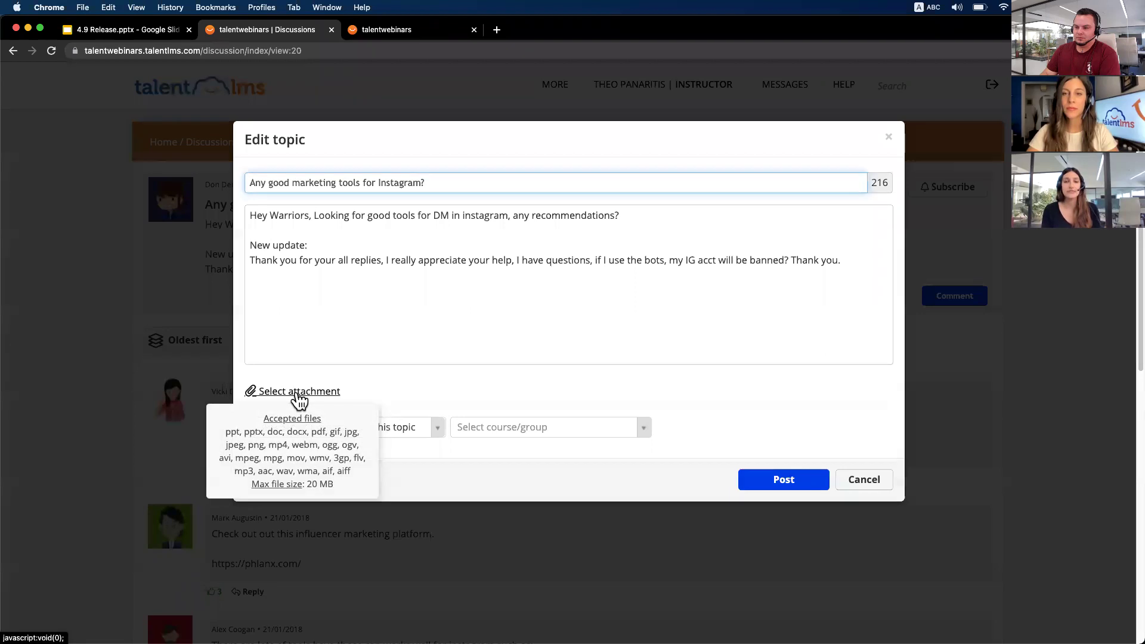
pyautogui.click(47, 330)
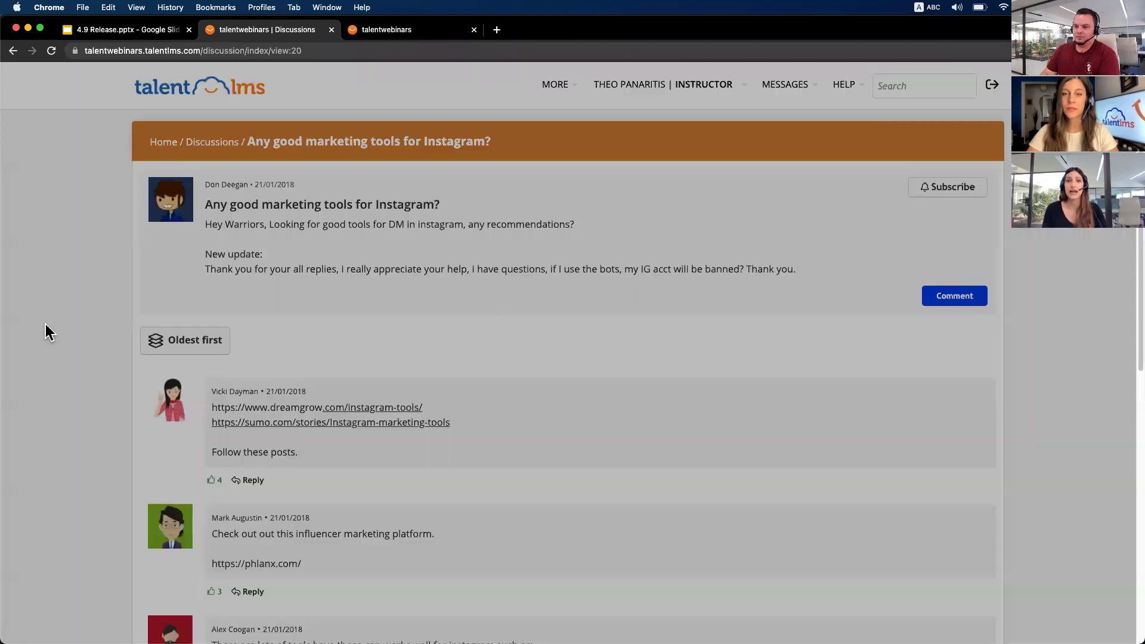
# Step: Look through the replies of the Instagram marketing topic and the comment field with its attachment option
pyautogui.scroll(-5, 48, 322)
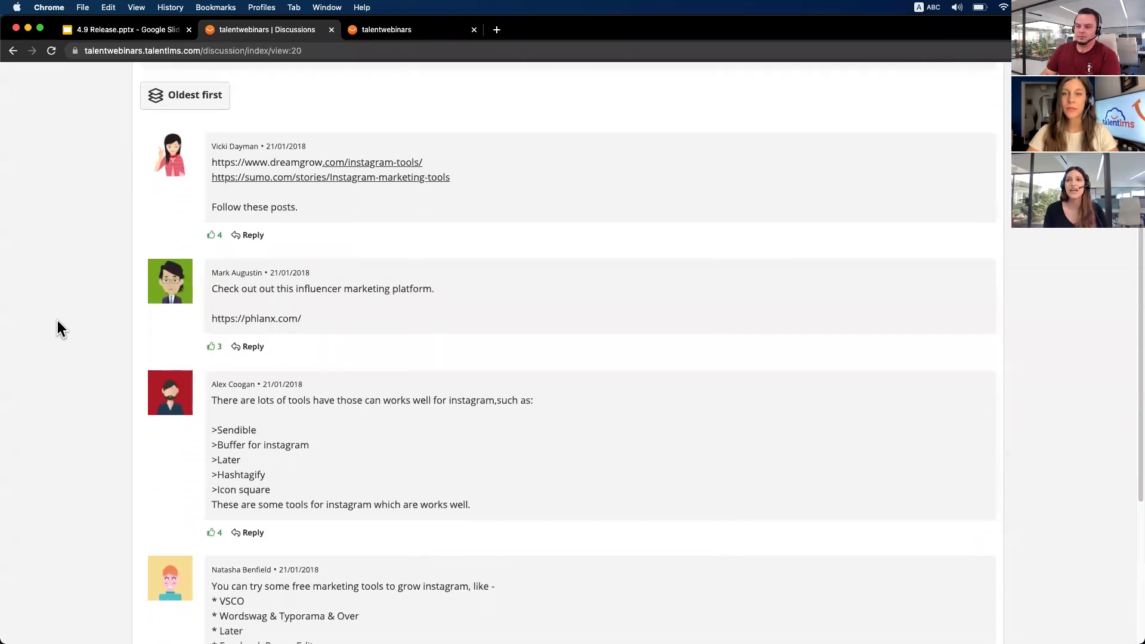
pyautogui.scroll(-6, 59, 325)
pyautogui.click(244, 577)
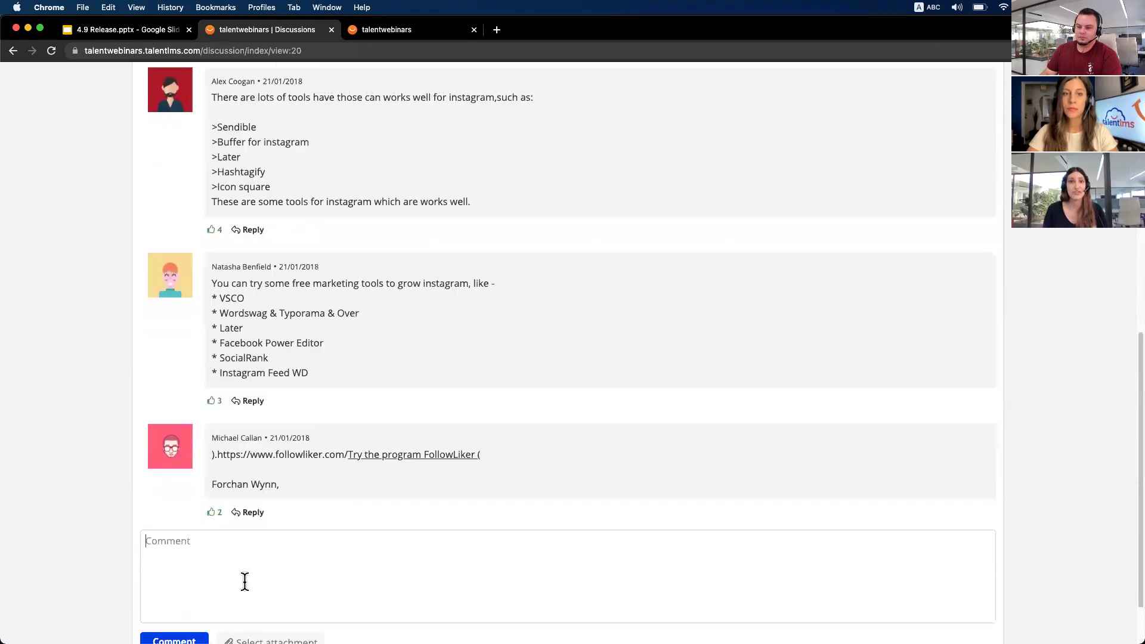
pyautogui.scroll(-2, 245, 581)
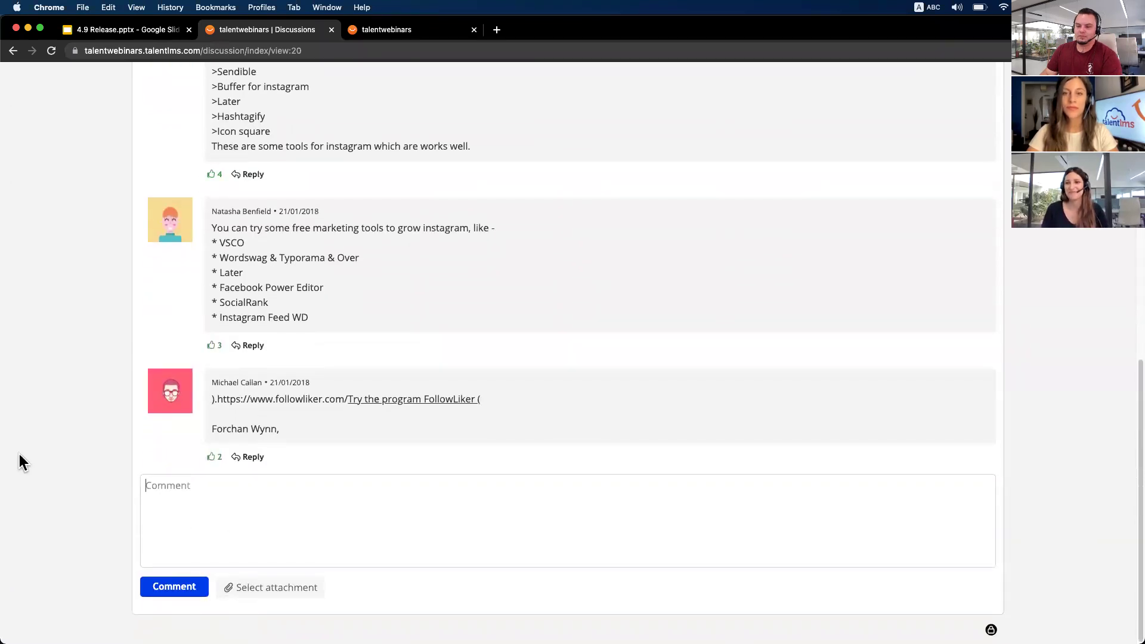
pyautogui.scroll(10, 30, 452)
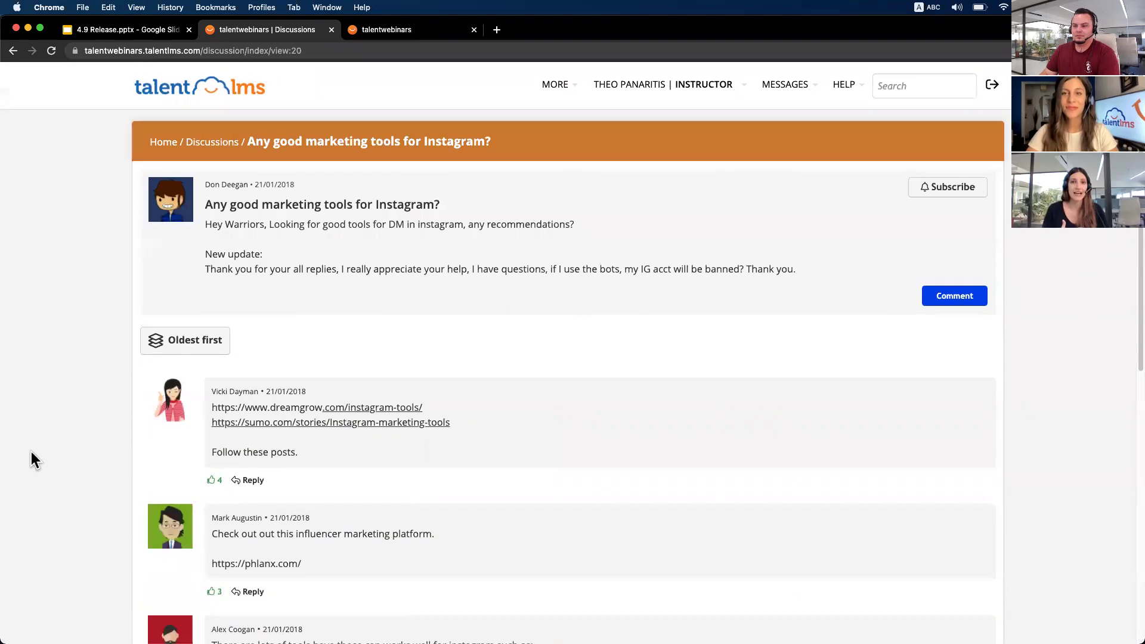
pyautogui.moveTo(844, 203)
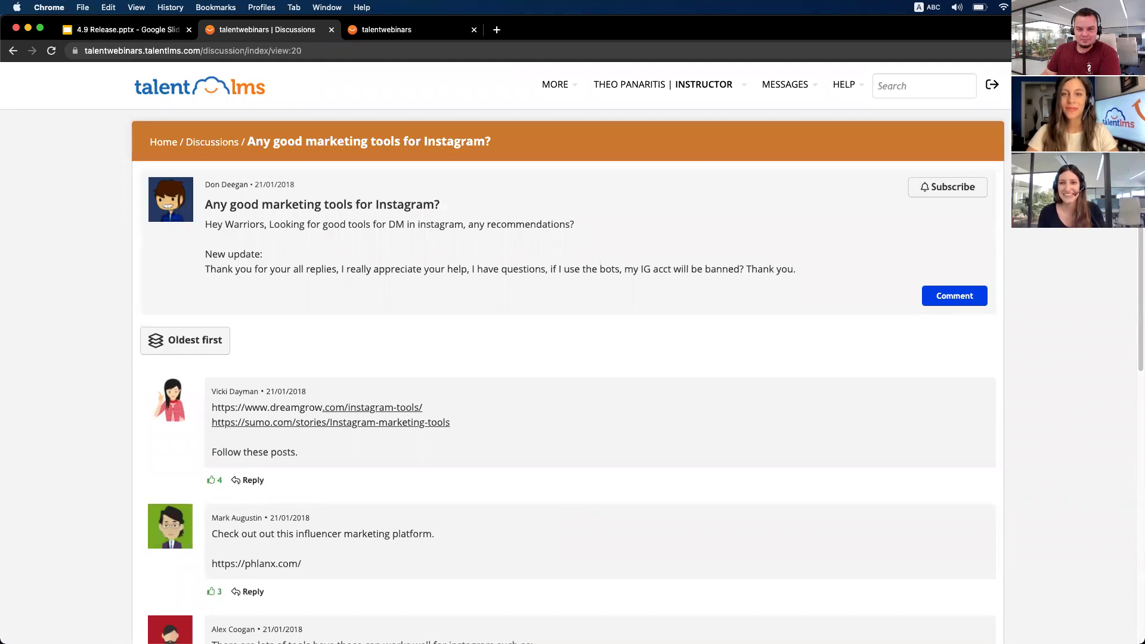
# Step: Return to the home page and switch back to the Administrator role
pyautogui.click(163, 142)
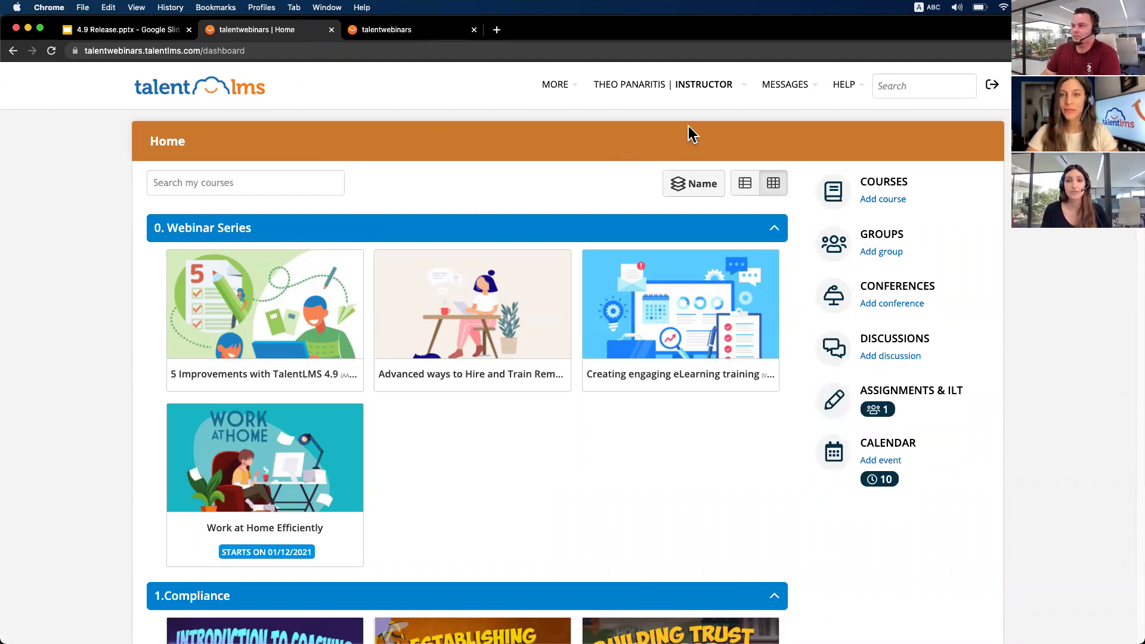
pyautogui.click(699, 97)
pyautogui.click(703, 123)
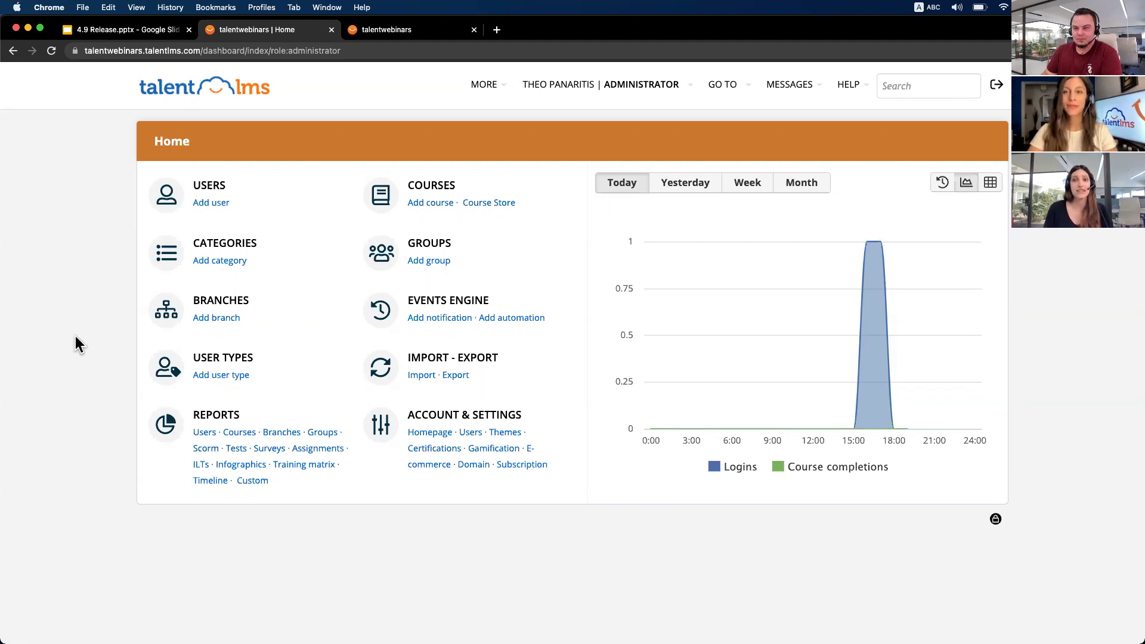
# Step: Clone the course "5 Improvements with TalentLMS 4.9" from the course list
pyautogui.click(426, 193)
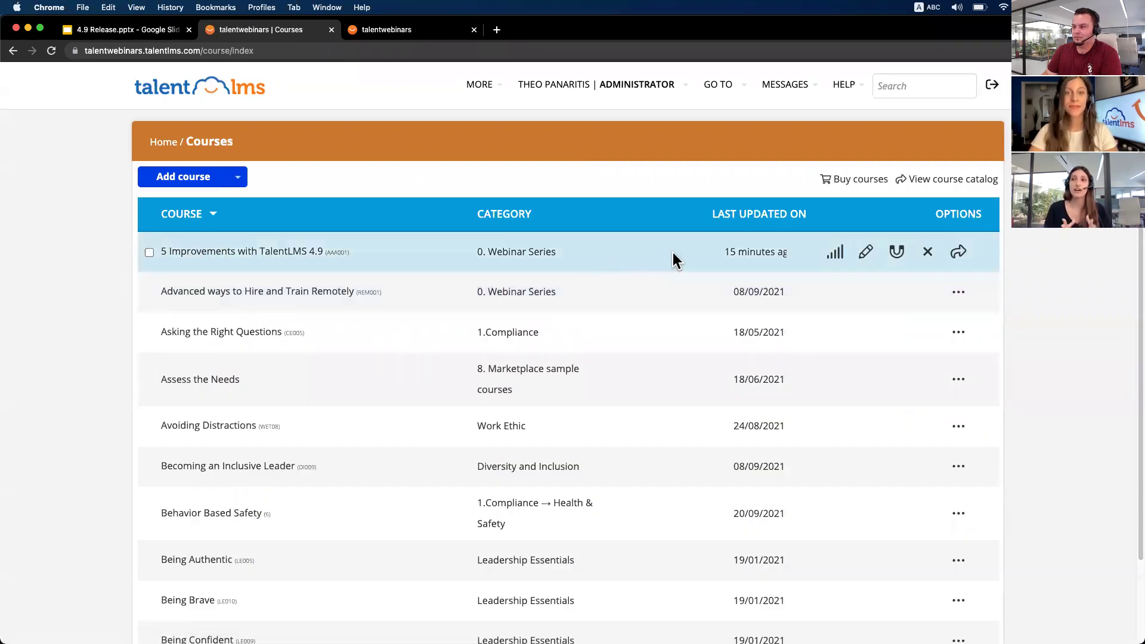
pyautogui.click(898, 260)
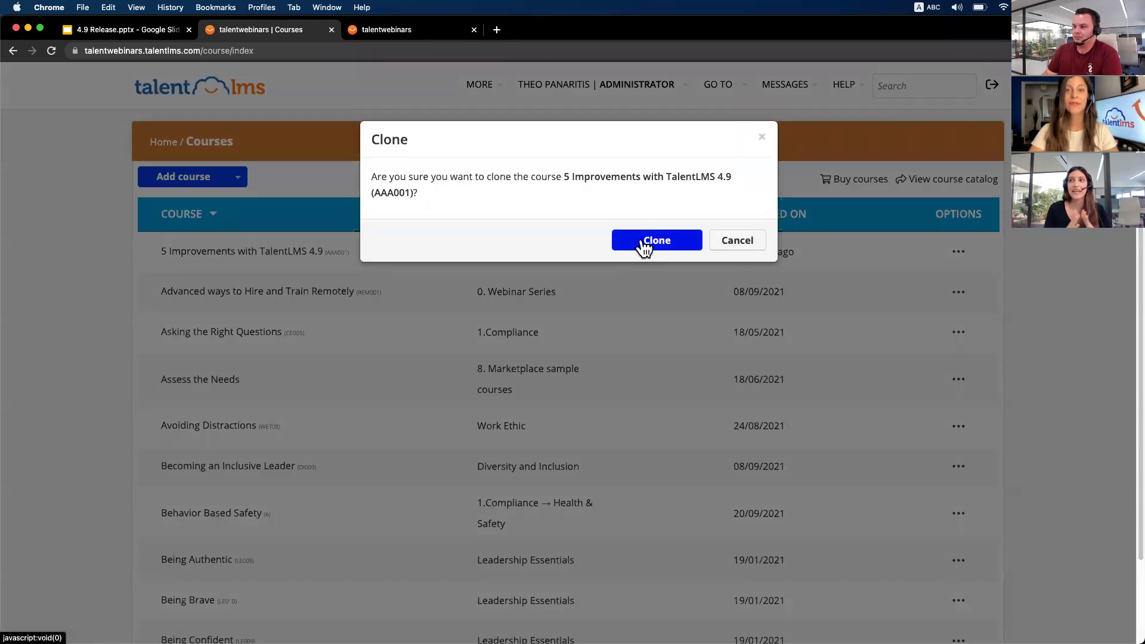
pyautogui.click(644, 244)
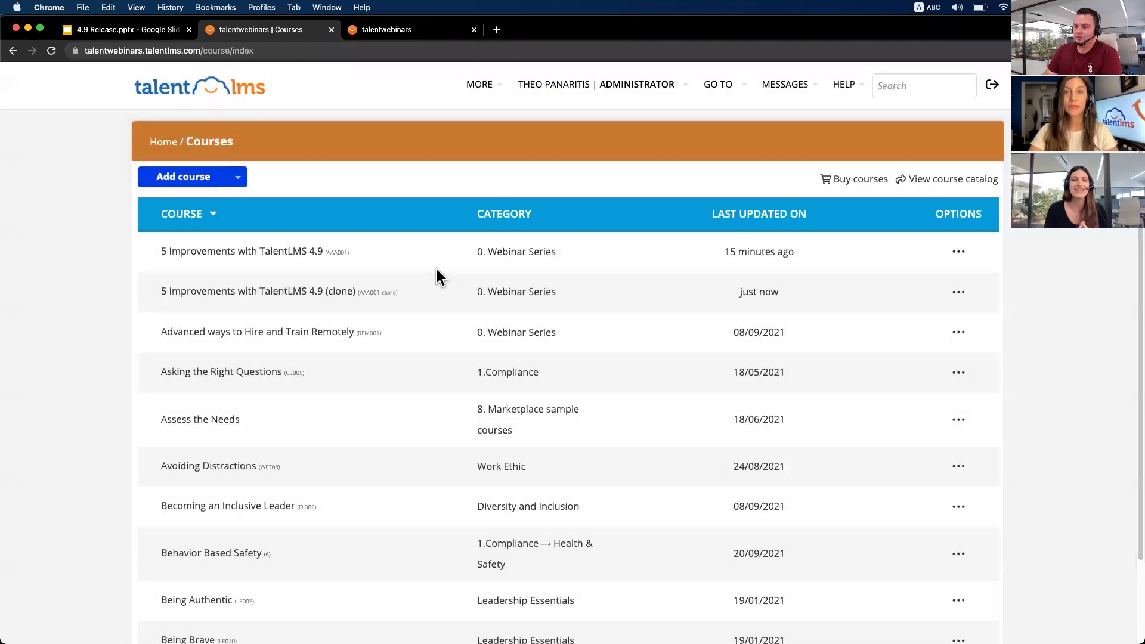
# Step: Open the cloned course's settings and examine its time options for start date, expiration date and time limit
pyautogui.click(340, 292)
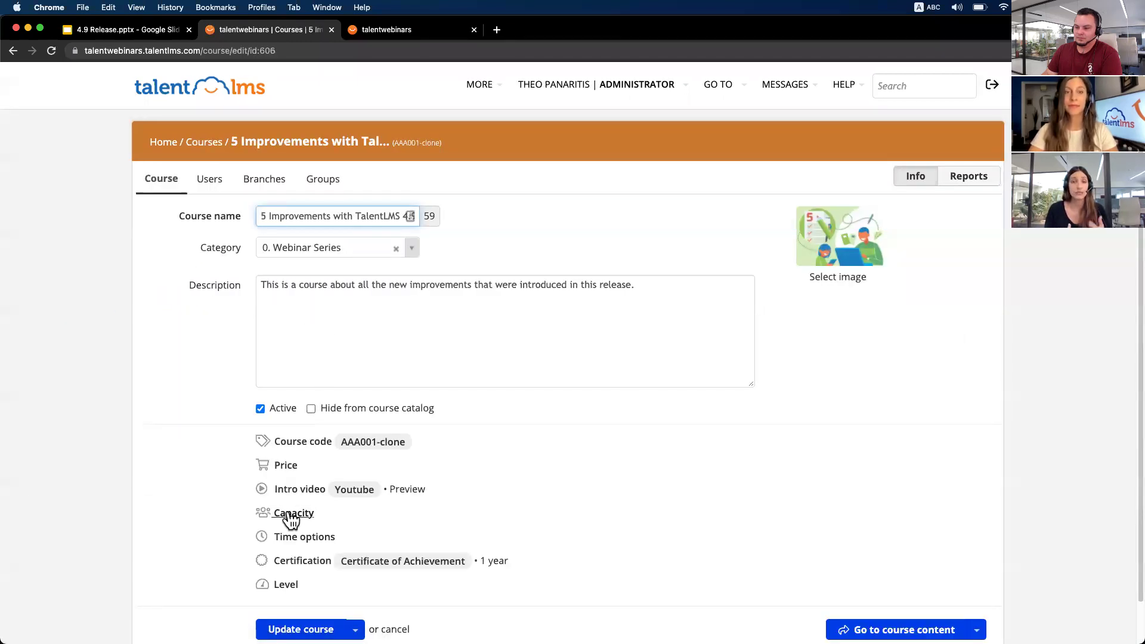
pyautogui.click(292, 540)
pyautogui.scroll(-5, 165, 462)
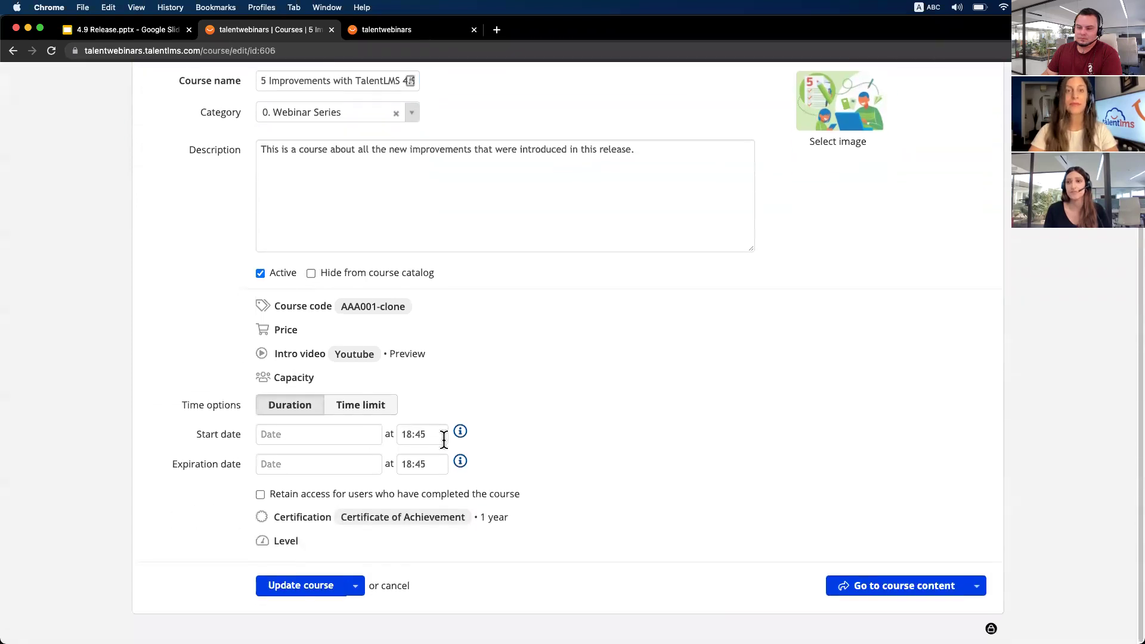
pyautogui.scroll(5, 444, 439)
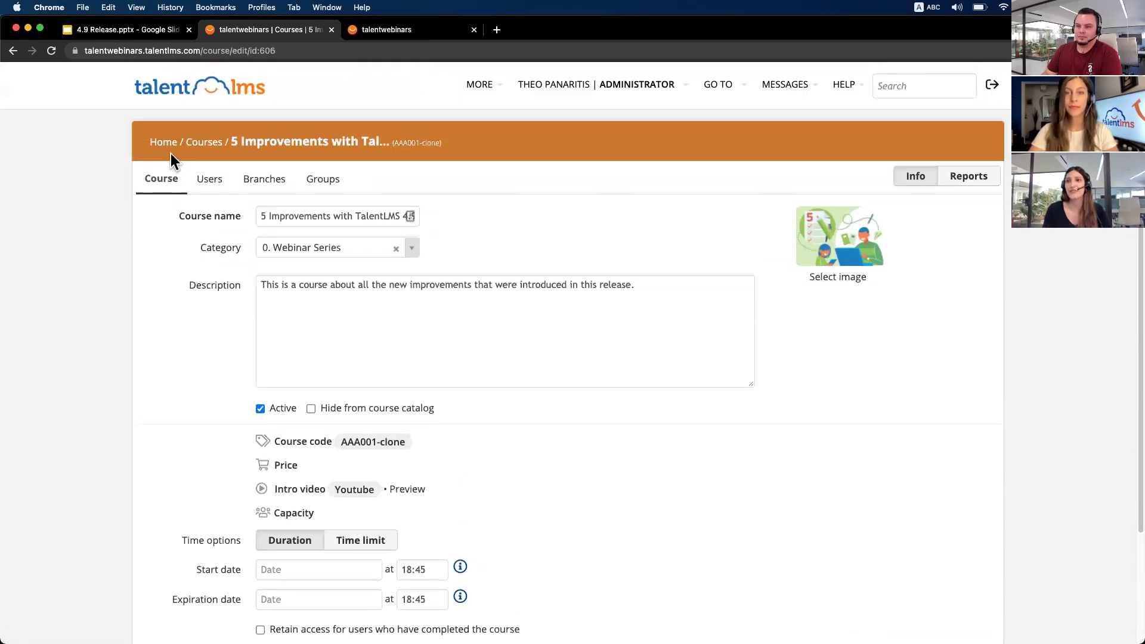
# Step: Go back to the course list and delete the cloned course "5 Improvements with TalentLMS 4.9 (clone)"
pyautogui.click(205, 147)
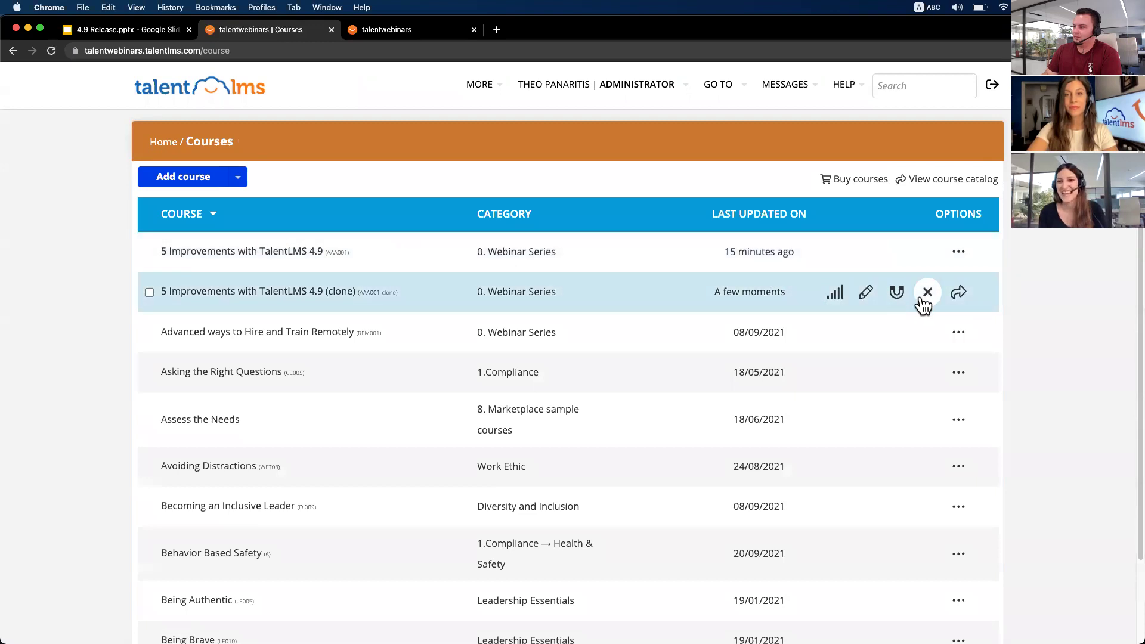
pyautogui.click(925, 295)
pyautogui.click(661, 226)
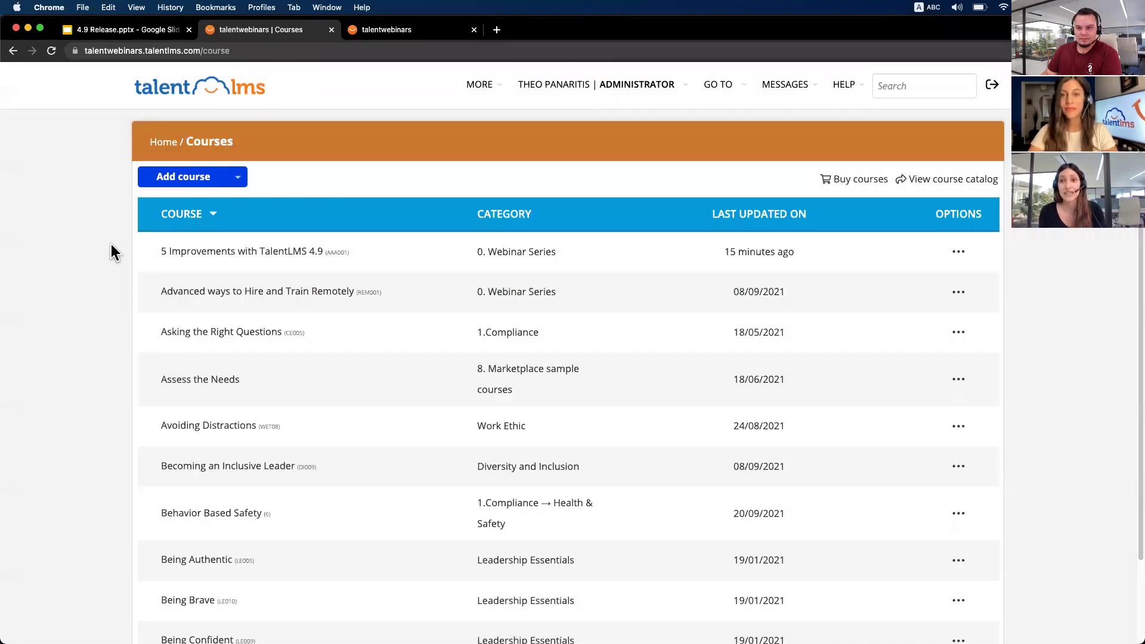
# Step: Open the account settings, examine the available conference types without changing the selection, and return to the home page
pyautogui.click(156, 144)
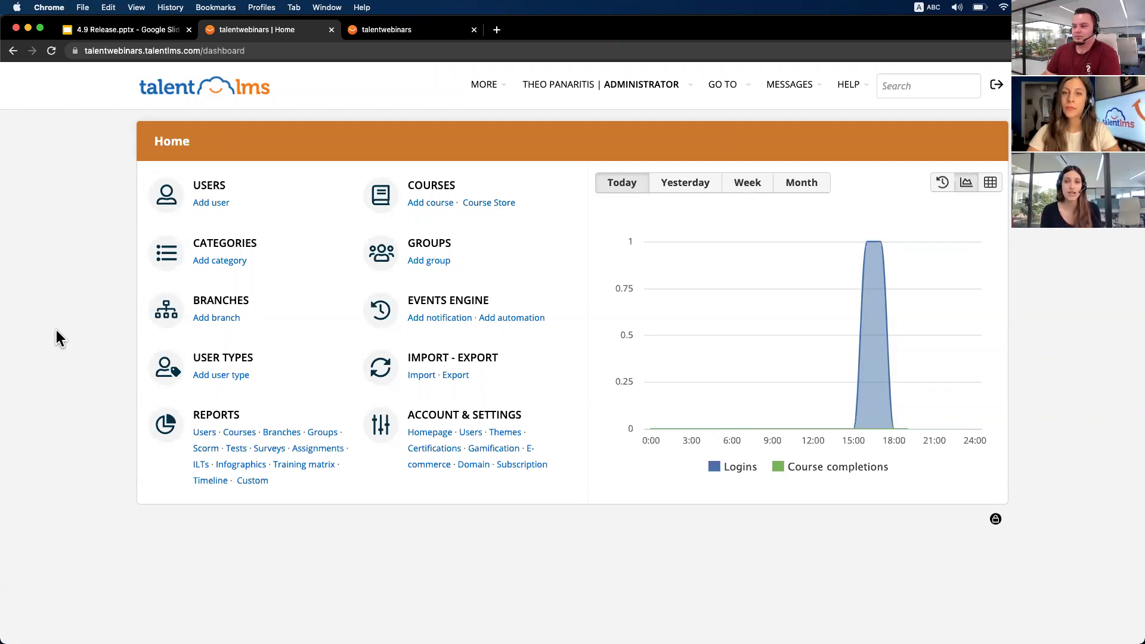
pyautogui.click(464, 422)
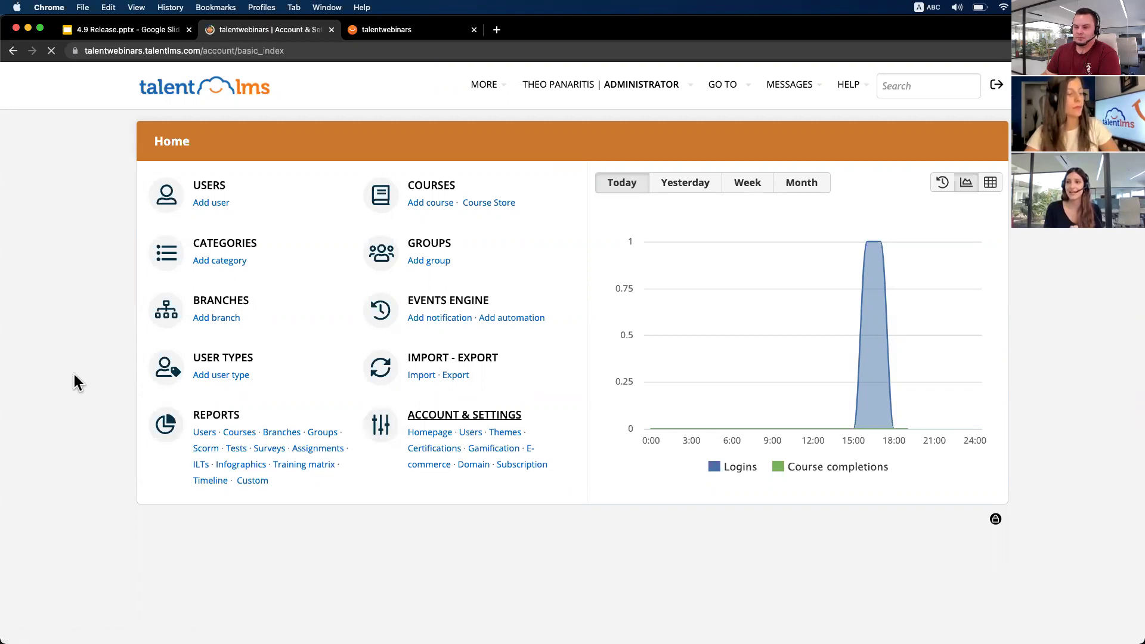
pyautogui.scroll(-20, 77, 372)
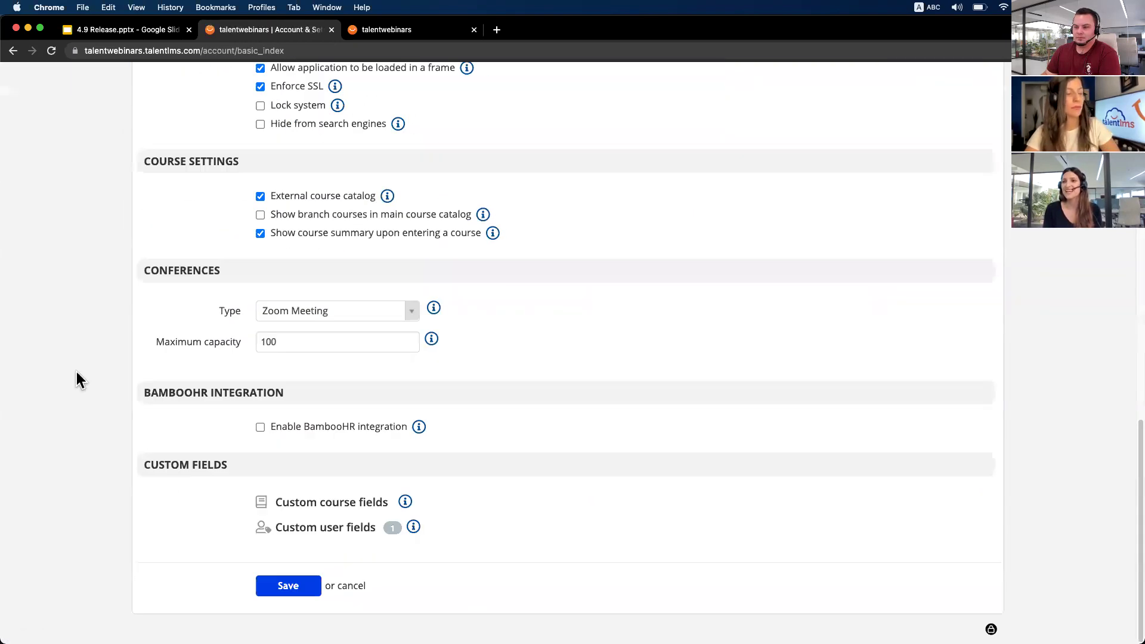
pyautogui.click(370, 311)
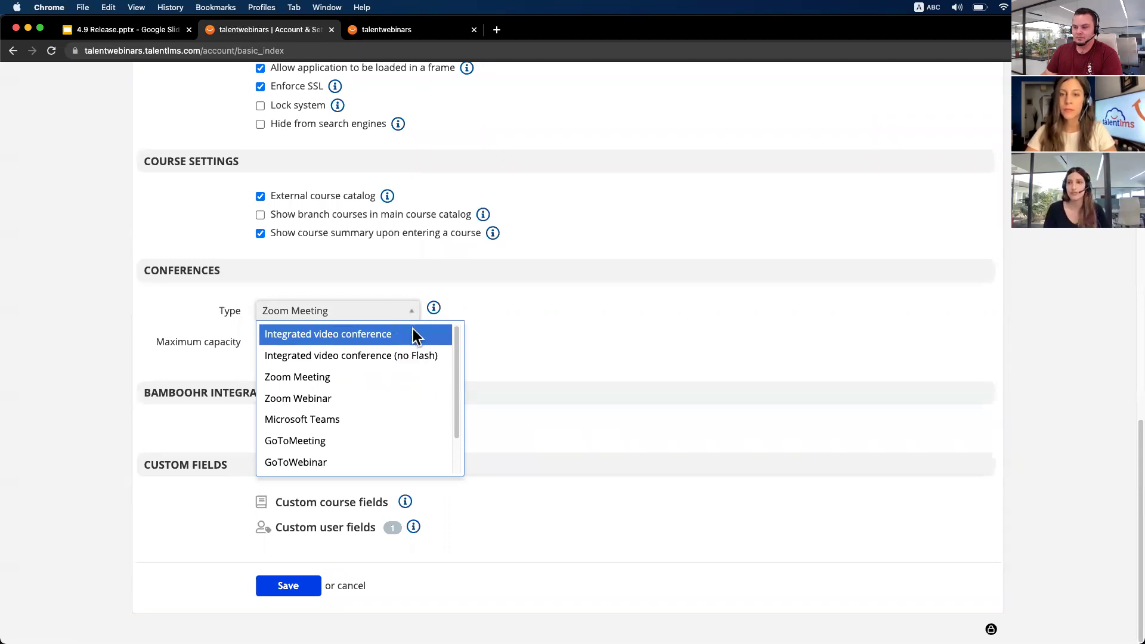
pyautogui.click(84, 326)
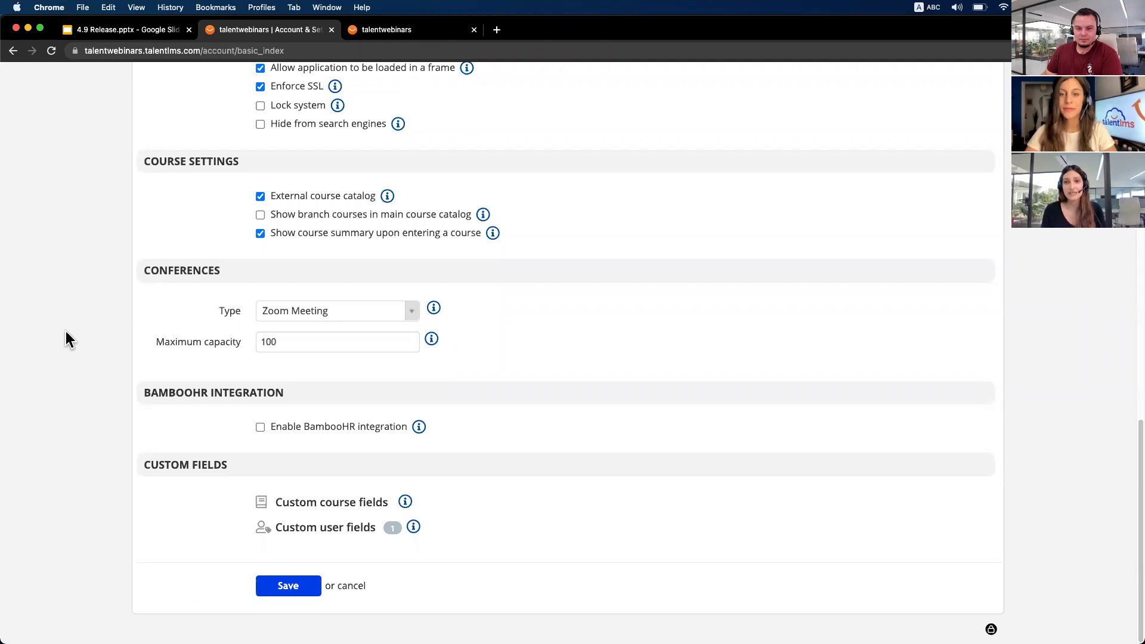
pyautogui.scroll(20, 67, 331)
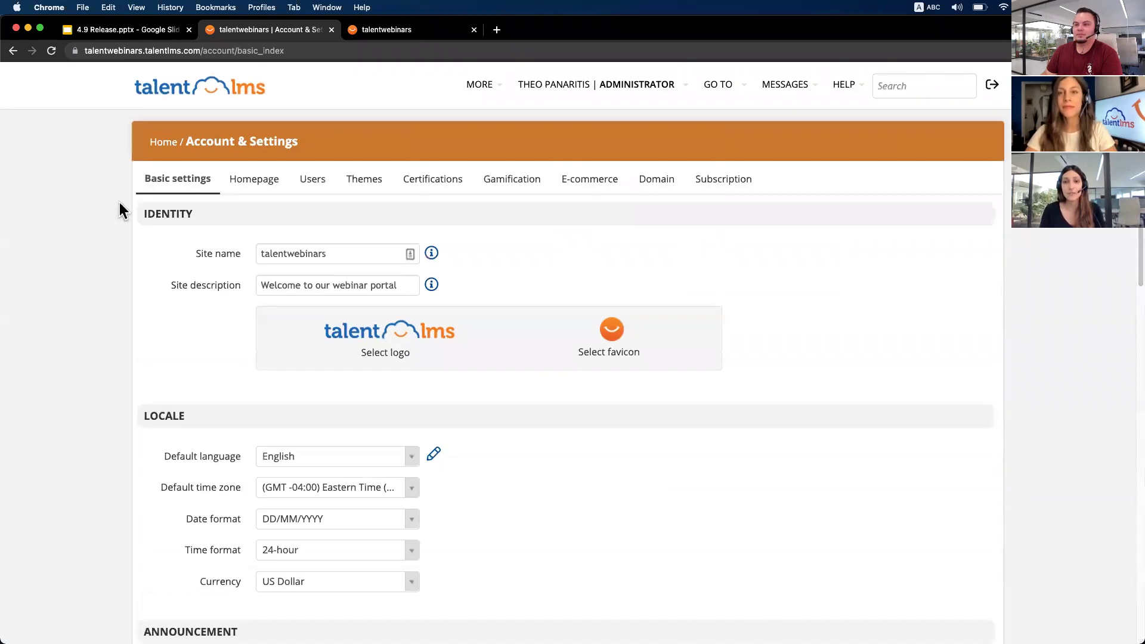
pyautogui.click(167, 145)
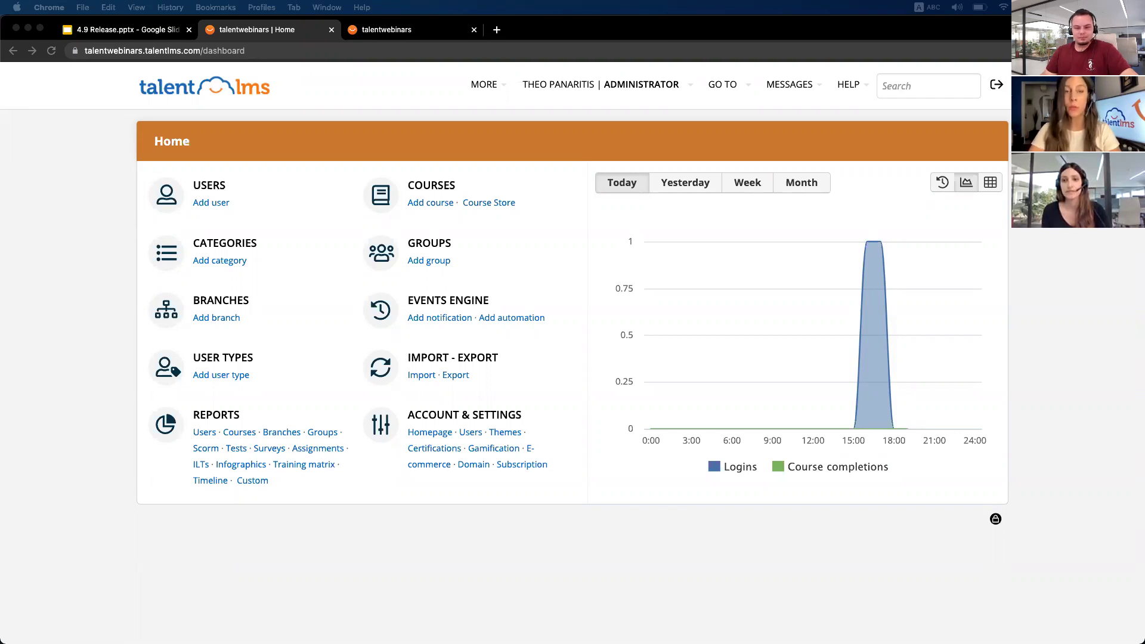
# Step: Reopen the account's basic settings and review the conference type and maximum capacity settings again
pyautogui.click(100, 262)
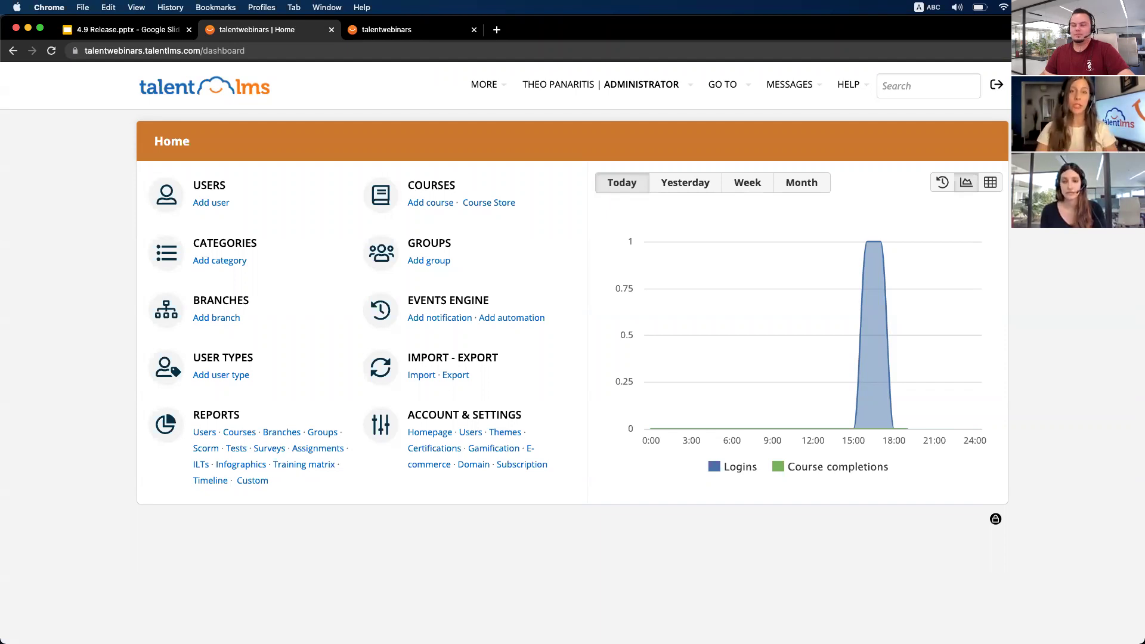
pyautogui.click(452, 417)
pyautogui.scroll(-15, 452, 424)
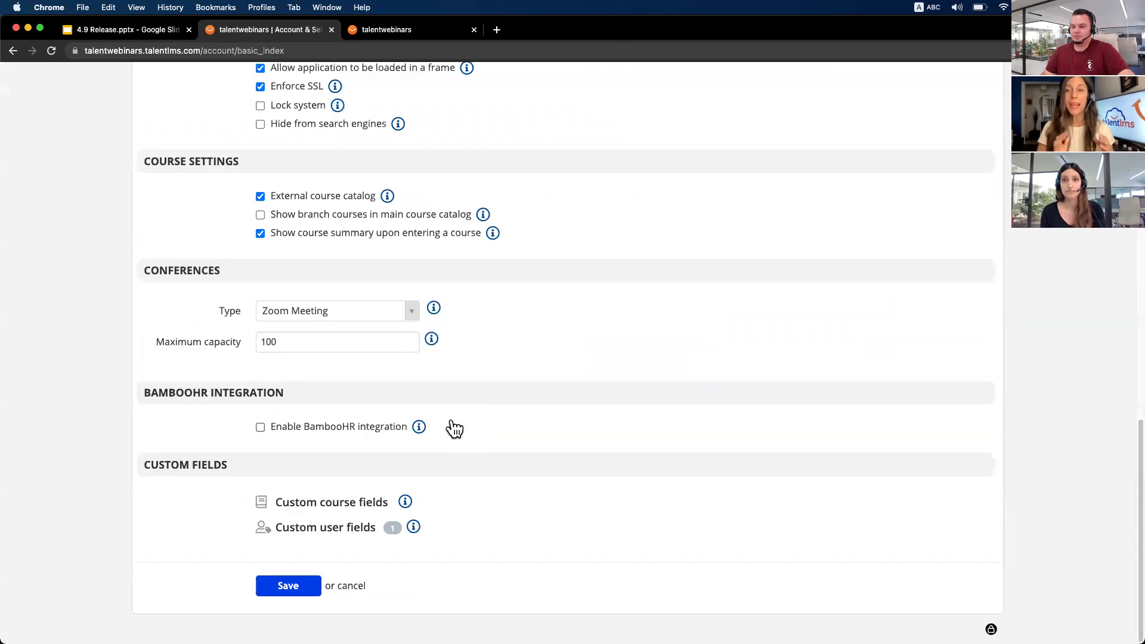
pyautogui.click(375, 326)
pyautogui.click(374, 326)
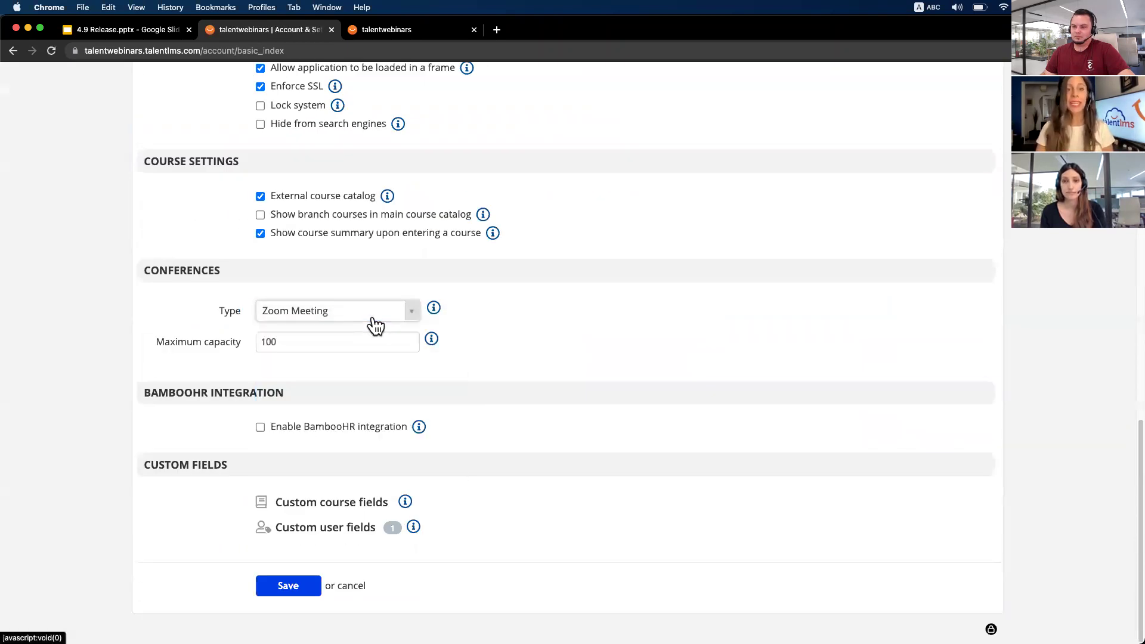
pyautogui.scroll(5, 577, 393)
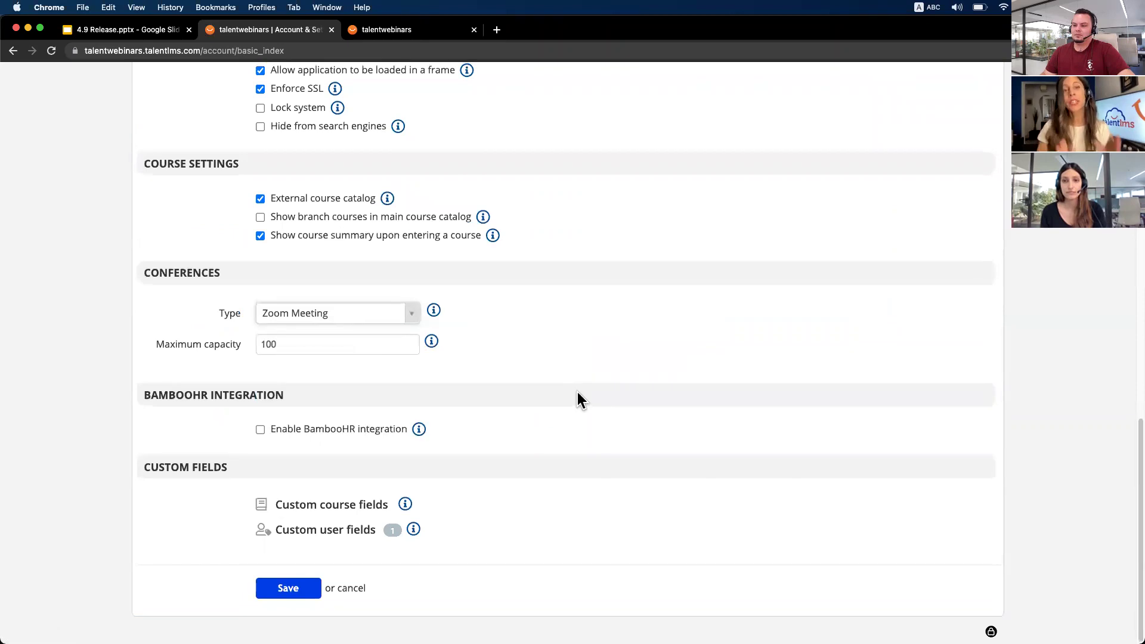
# Step: Switch the account role to Instructor and open the course "5 Improvements with TalentLMS 4.9"
pyautogui.scroll(15, 578, 392)
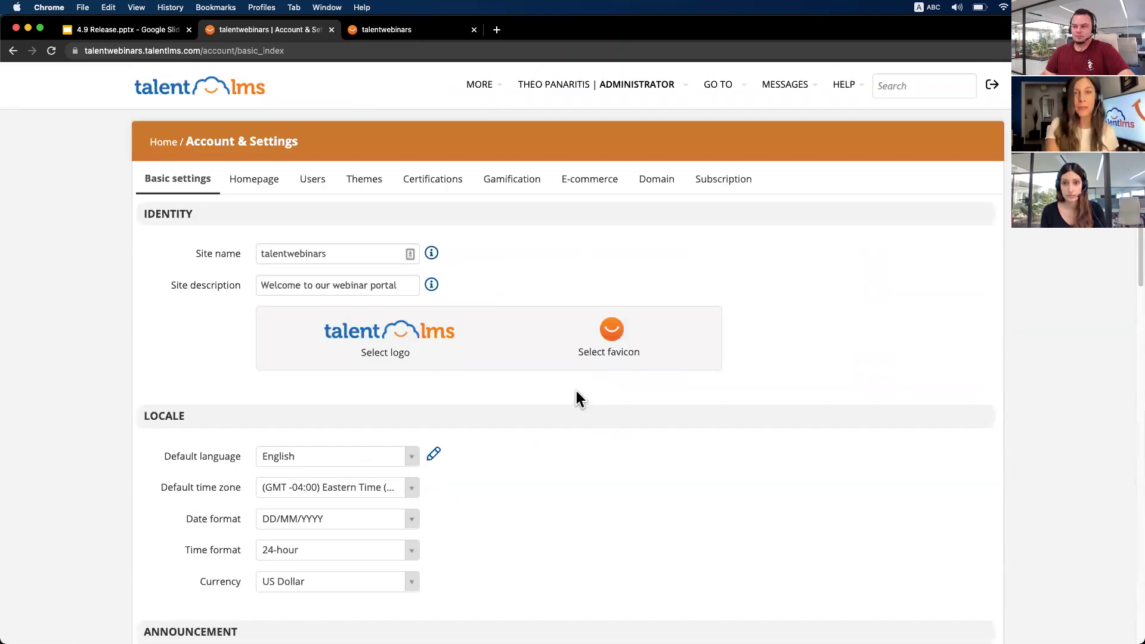
pyautogui.moveTo(633, 106)
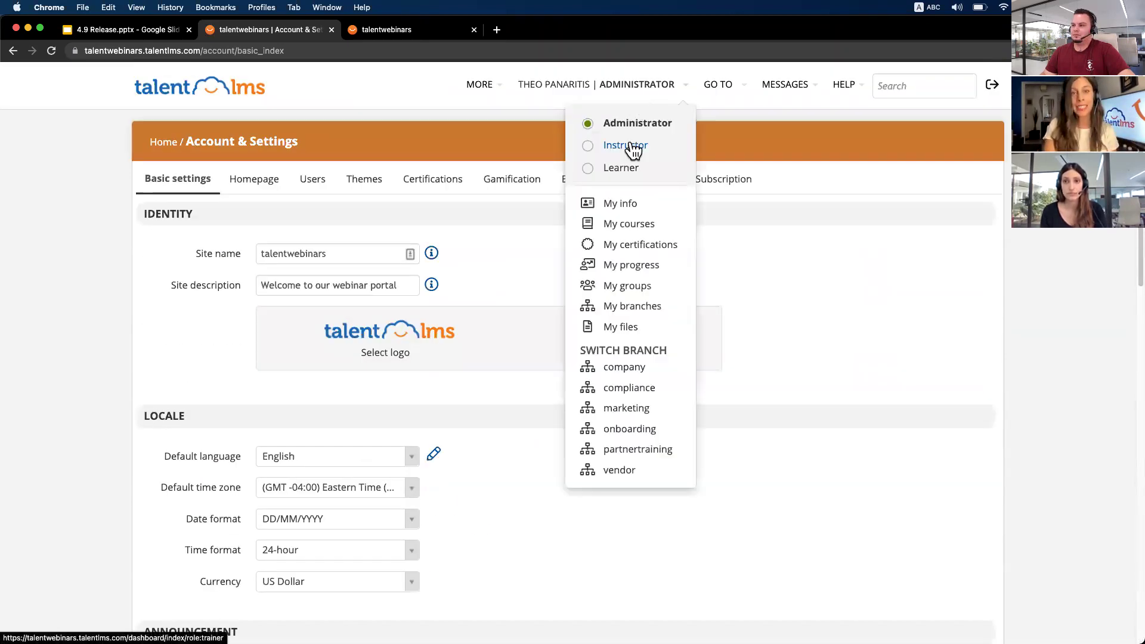
pyautogui.click(634, 145)
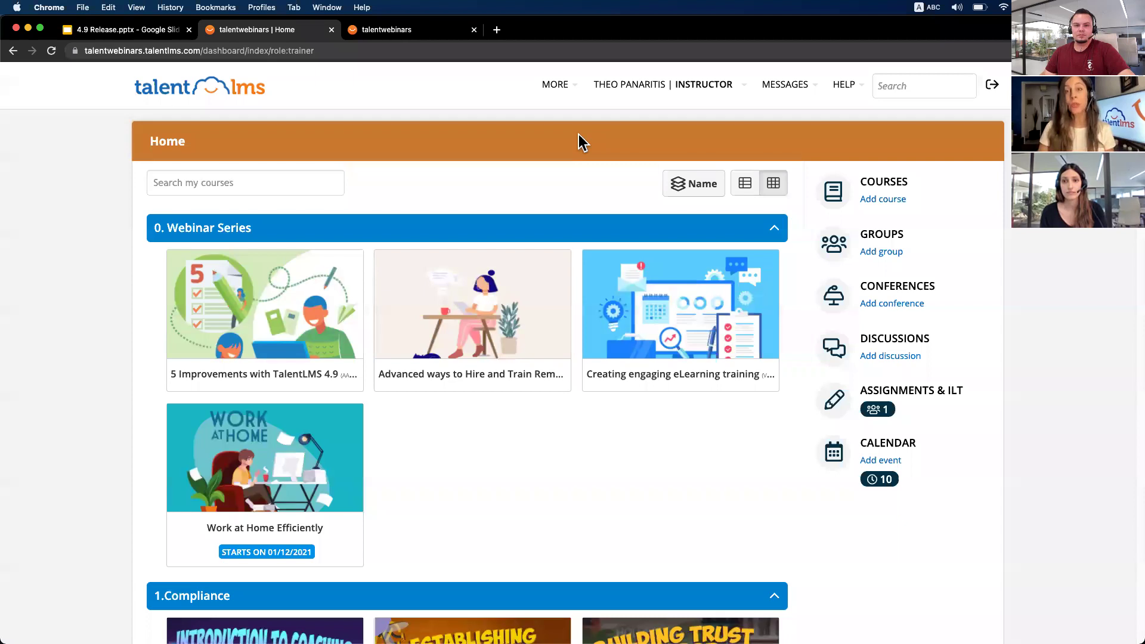
pyautogui.click(240, 296)
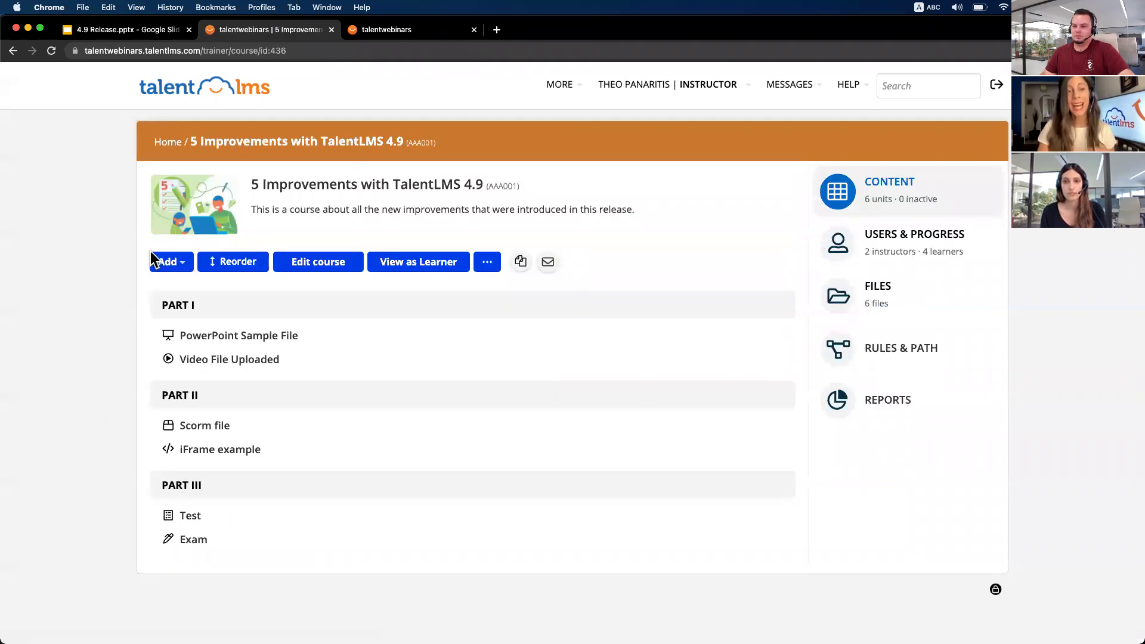
# Step: Start a new instructor-led training unit in the course and name it "Test"
pyautogui.click(166, 261)
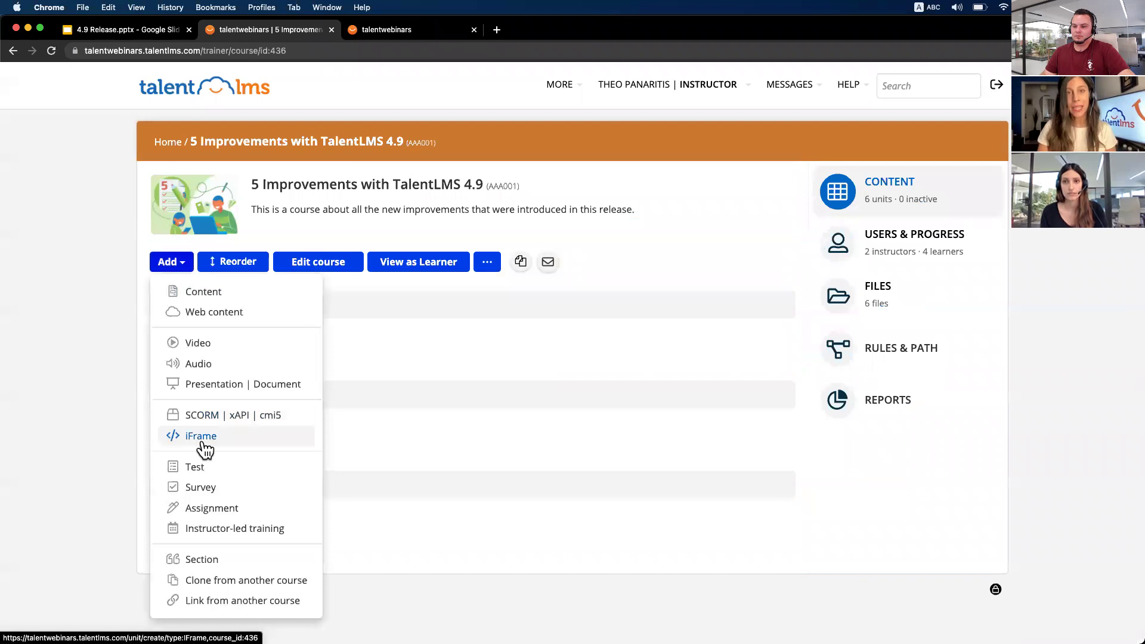
pyautogui.click(203, 535)
pyautogui.write('Test')
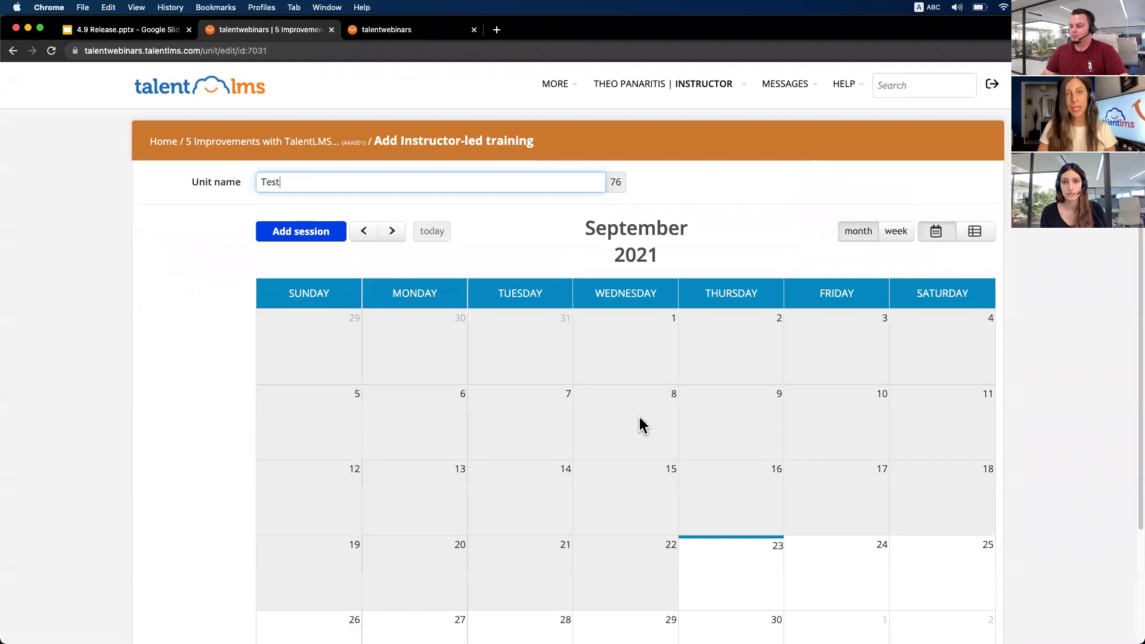
# Step: Draft a session on 29/09/2021 with the description "meetingid/4745845" and select the description text
pyautogui.scroll(-2, 639, 424)
pyautogui.click(639, 562)
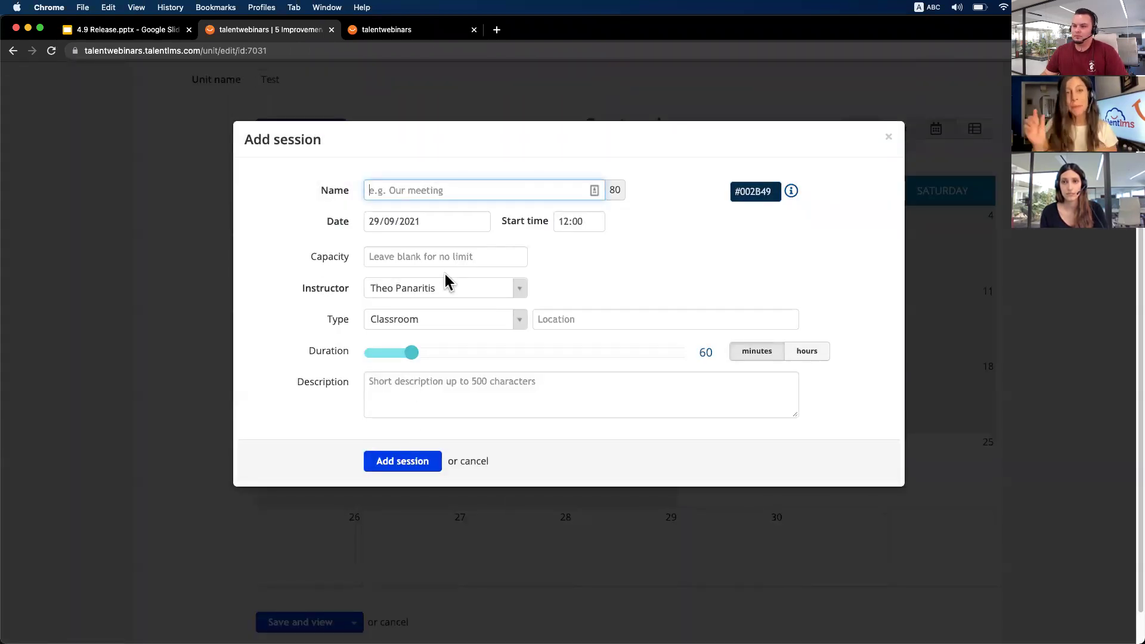
pyautogui.click(462, 387)
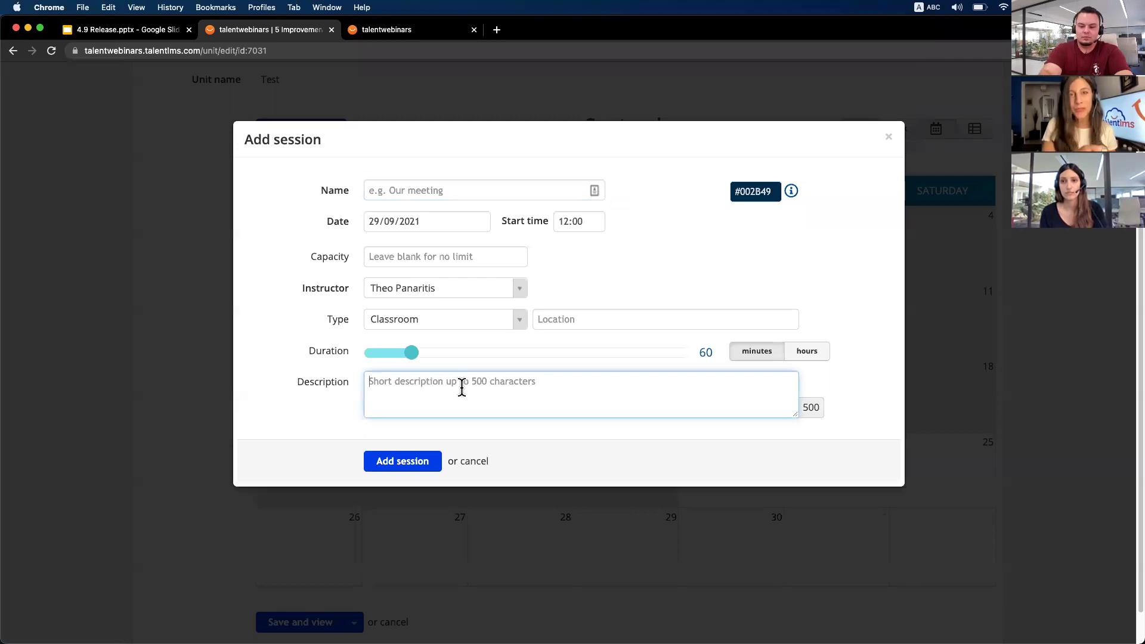
pyautogui.write('meeting')
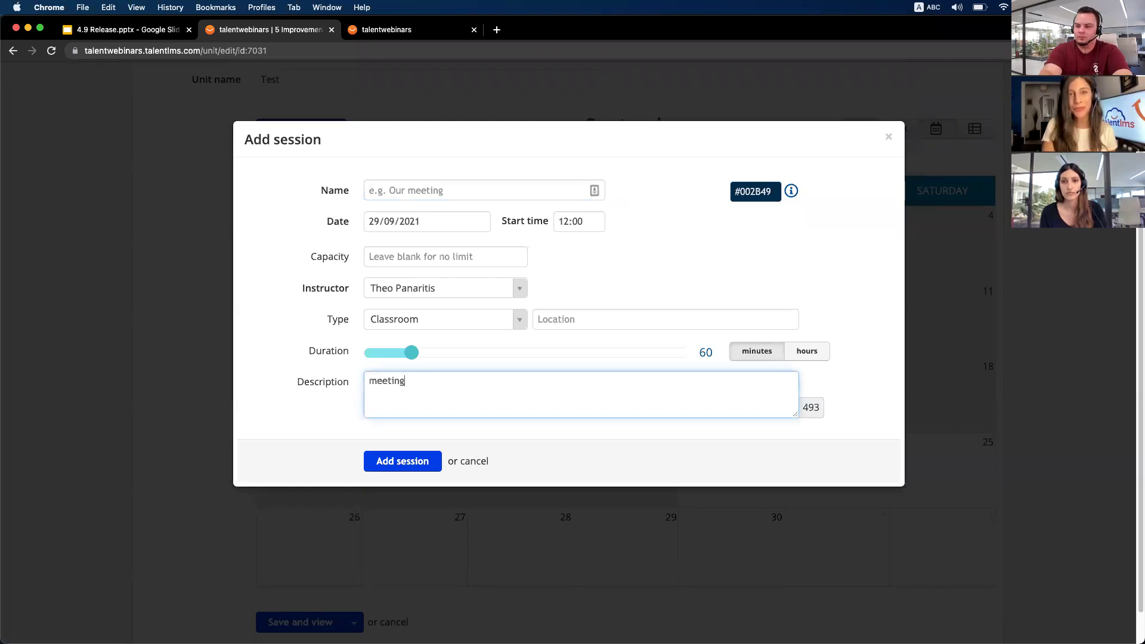
pyautogui.write('id/4745845')
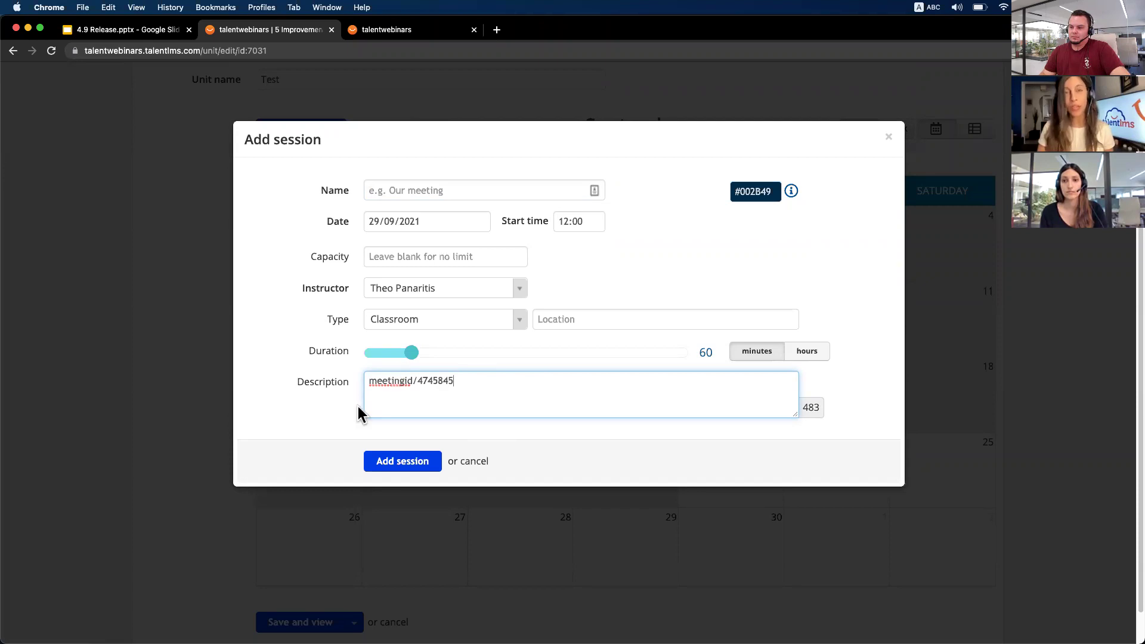
pyautogui.moveTo(498, 384); pyautogui.dragTo(370, 374)
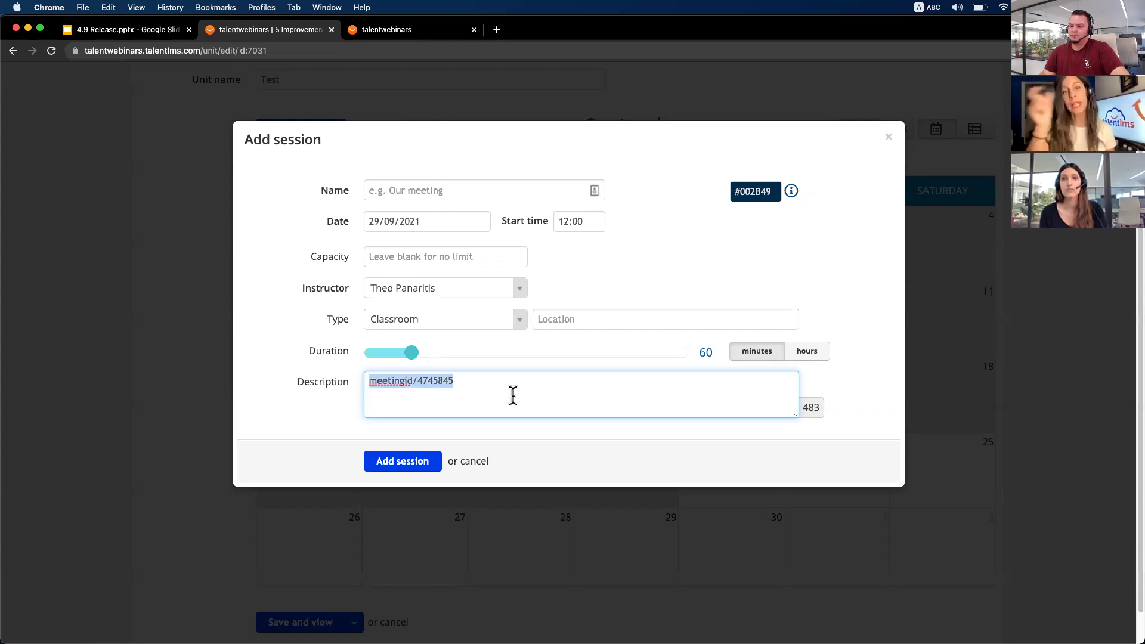
# Step: Dismiss the session draft and return to the home page without saving the unit
pyautogui.click(175, 388)
pyautogui.scroll(3, 177, 384)
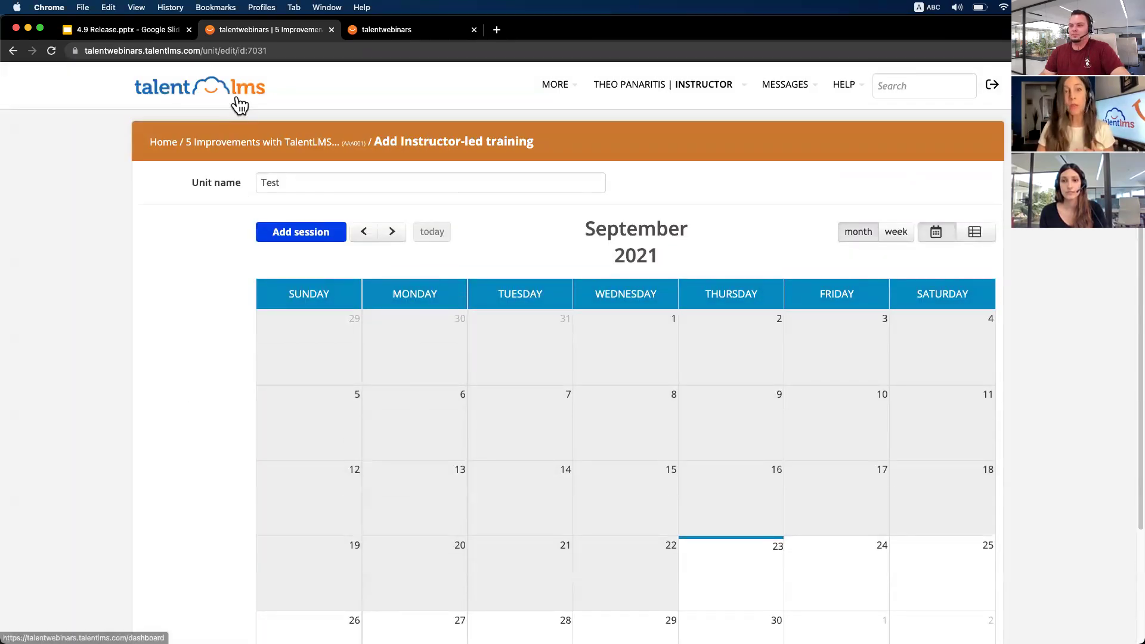
pyautogui.click(240, 105)
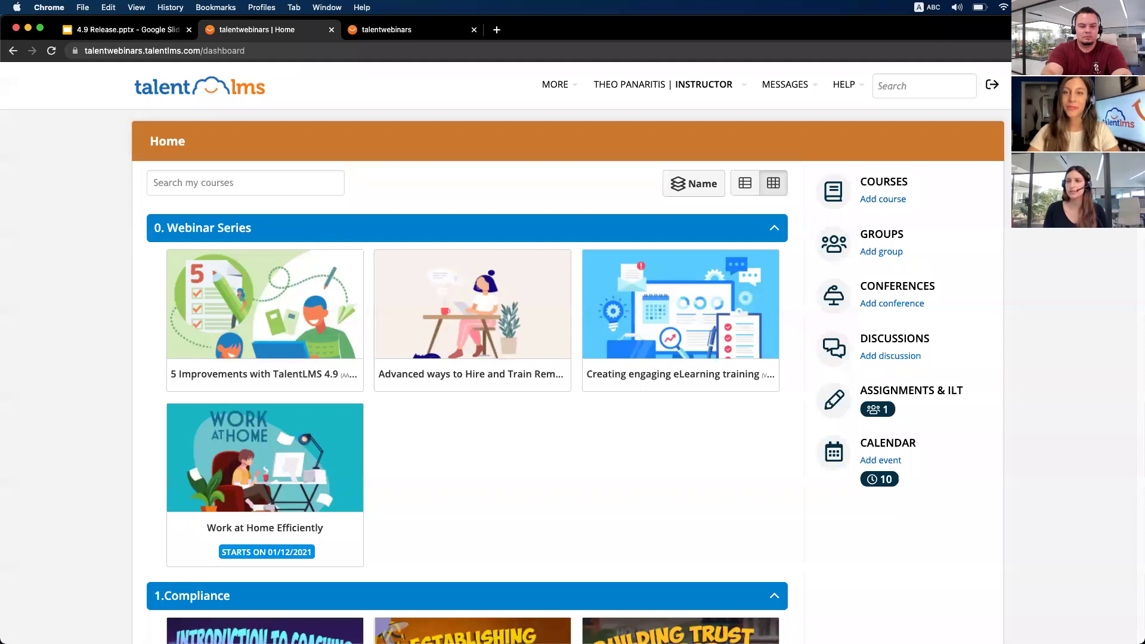
# Step: Open the settings of "5 Improvements with TalentLMS 4.9", enter a capacity of 20, and return home without updating the course
pyautogui.click(236, 307)
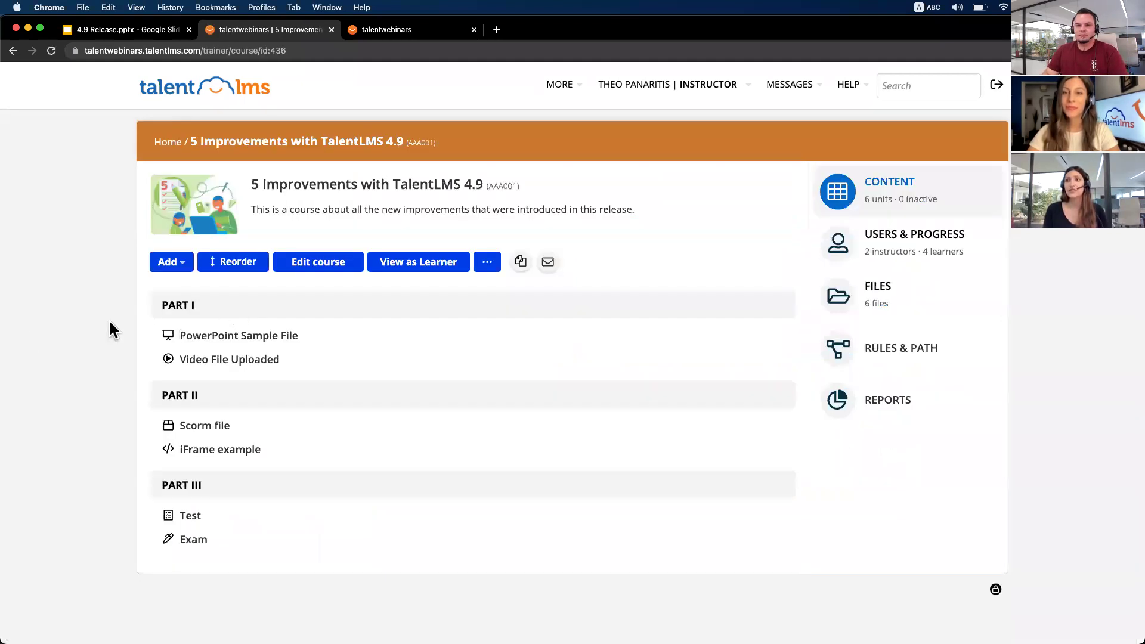
pyautogui.click(307, 270)
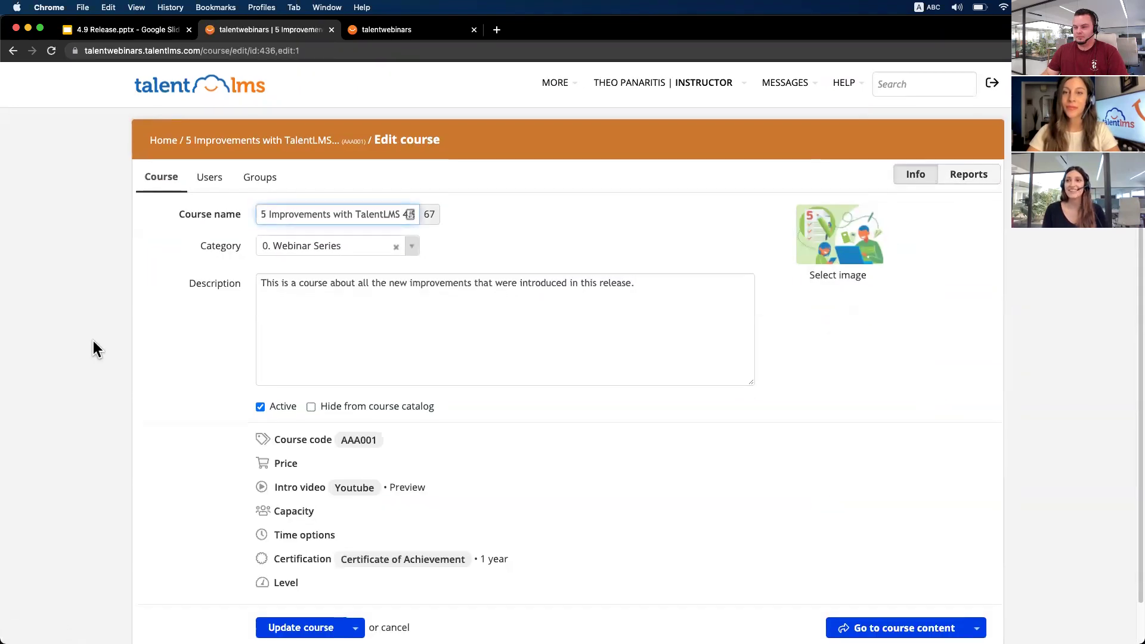
pyautogui.scroll(-1, 93, 342)
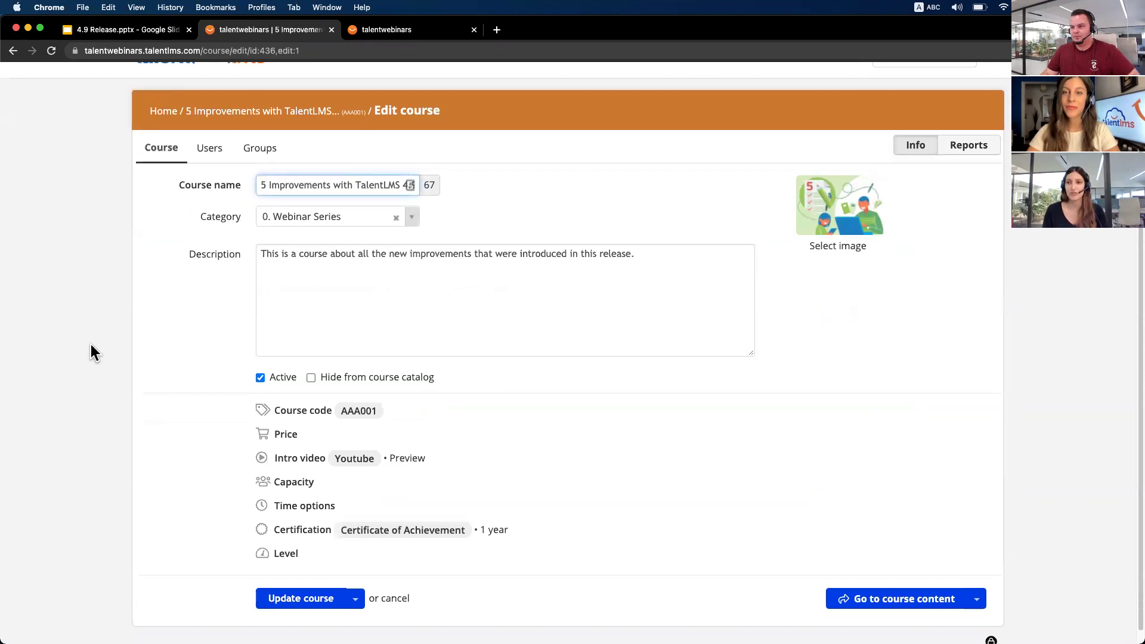
pyautogui.click(268, 486)
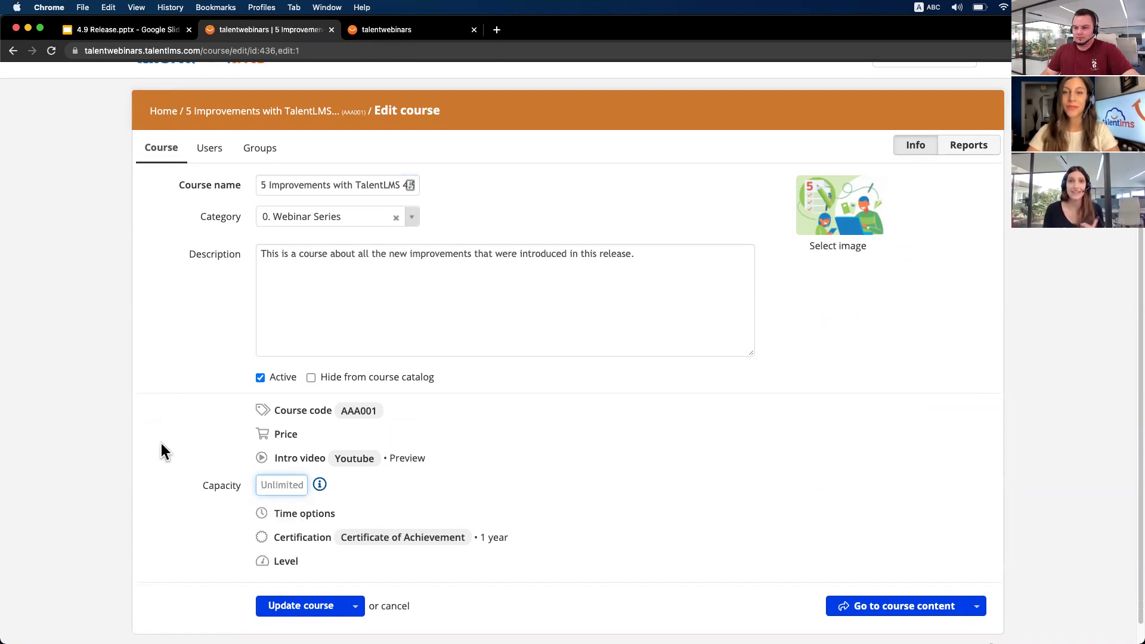
pyautogui.write('20')
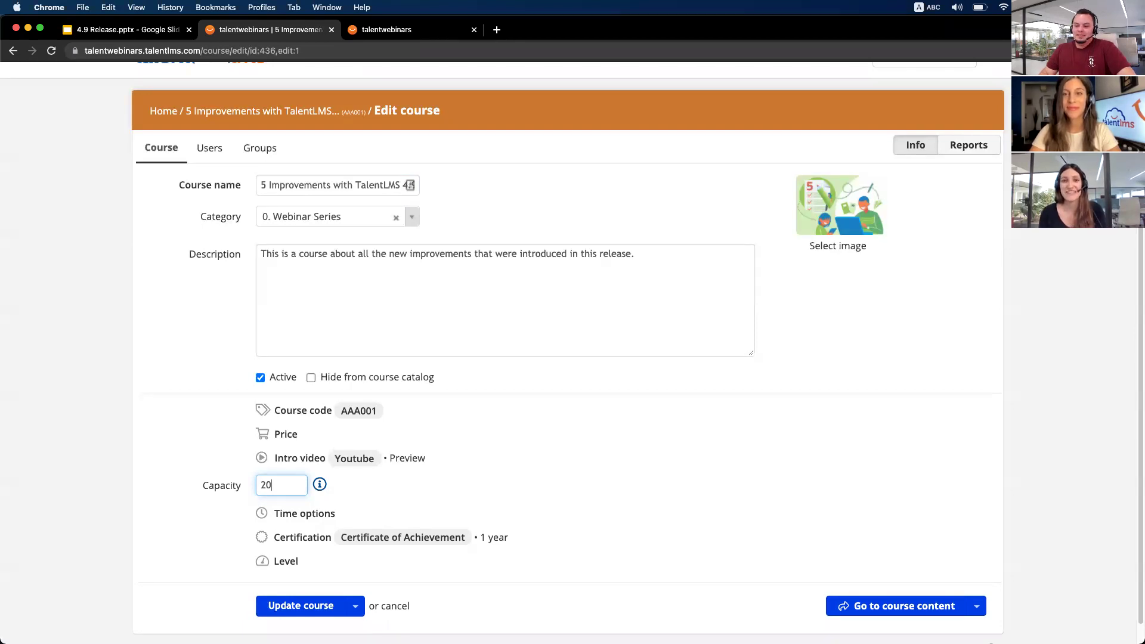
pyautogui.click(164, 111)
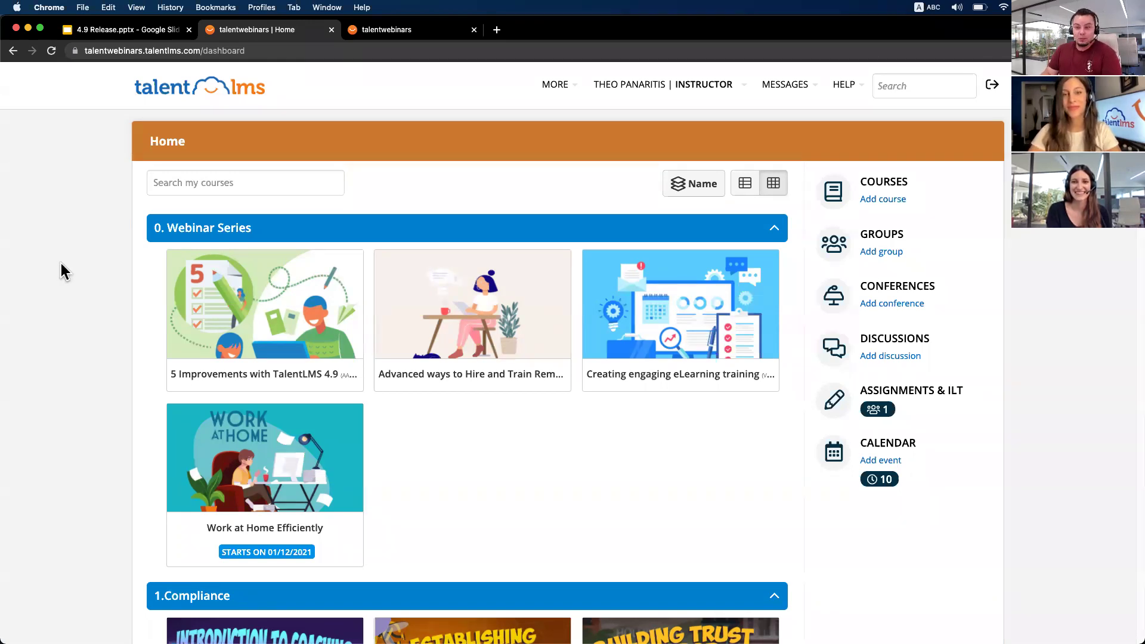
# Step: Switch to the 4.9 Release presentation in Google Slides and advance to the "More questions about the webinar?" slide
pyautogui.click(123, 31)
pyautogui.press('Right')
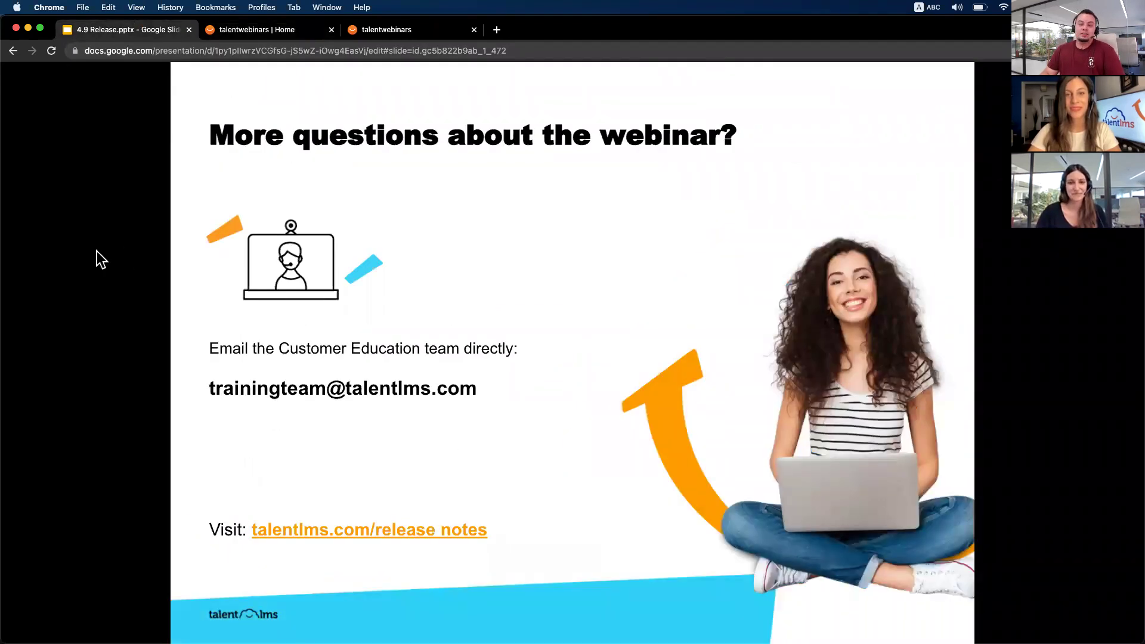